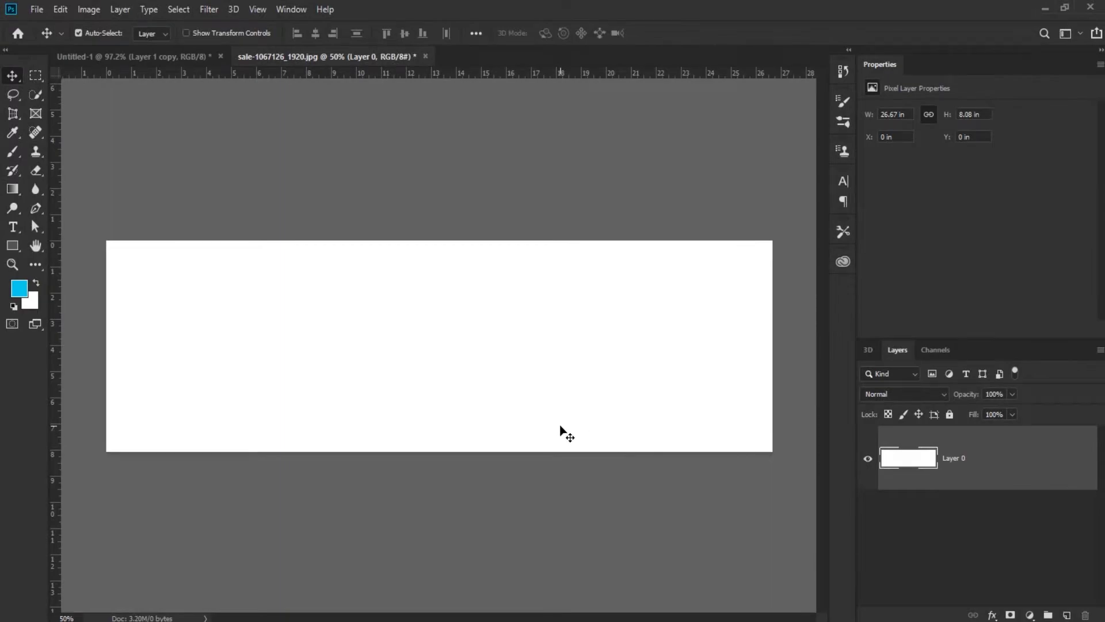
Step: Create a white 1000 × 300 px, 300 ppi document from the recent Custom preset
click(38, 9)
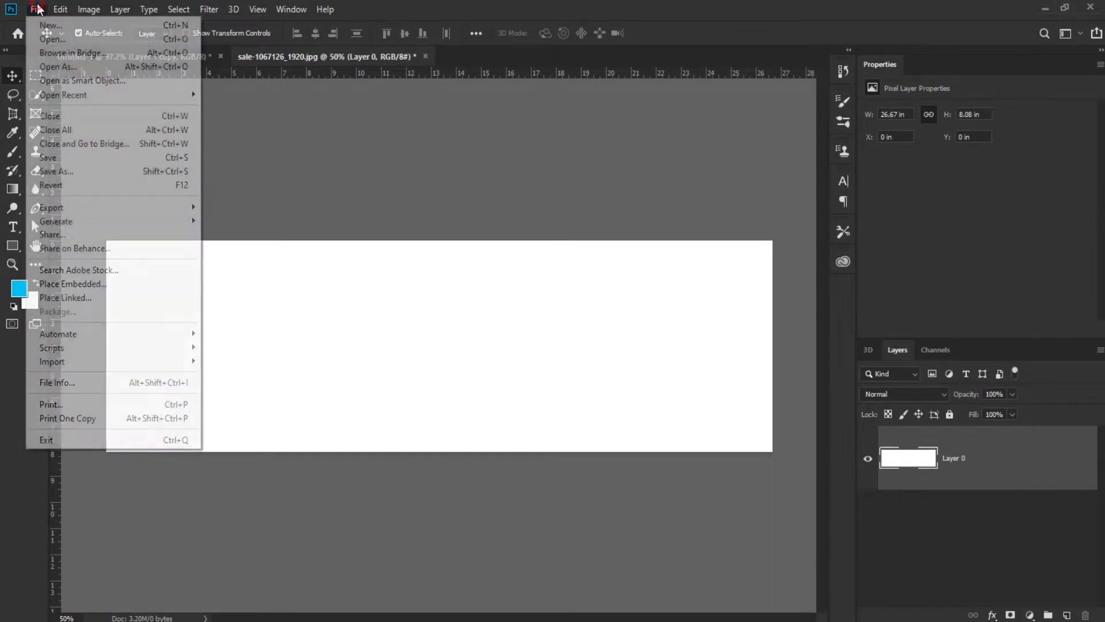
click(100, 25)
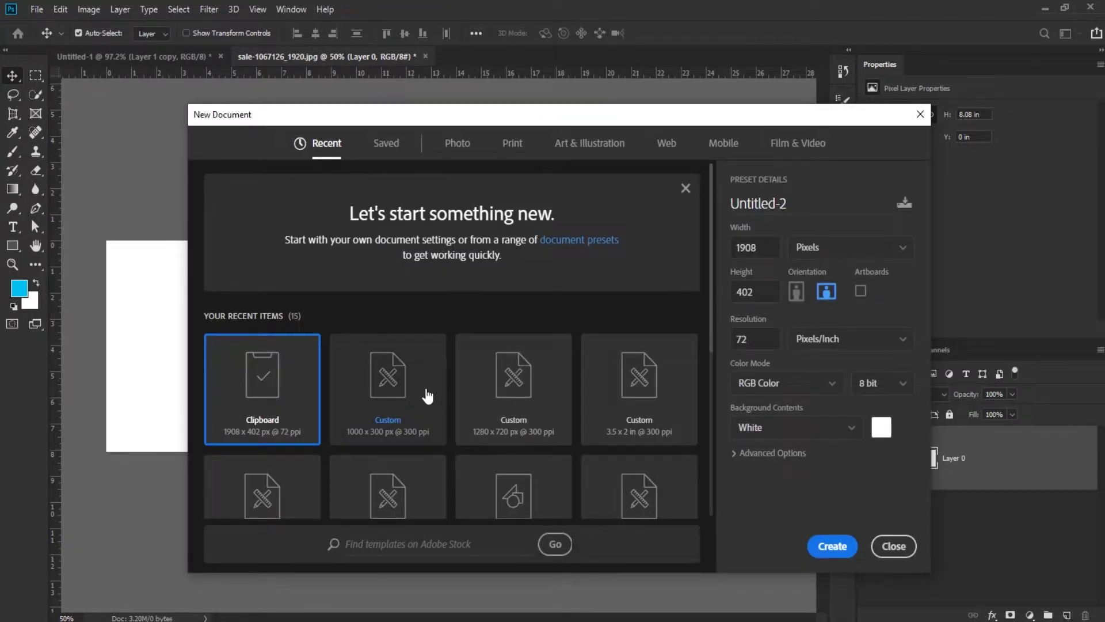
click(406, 391)
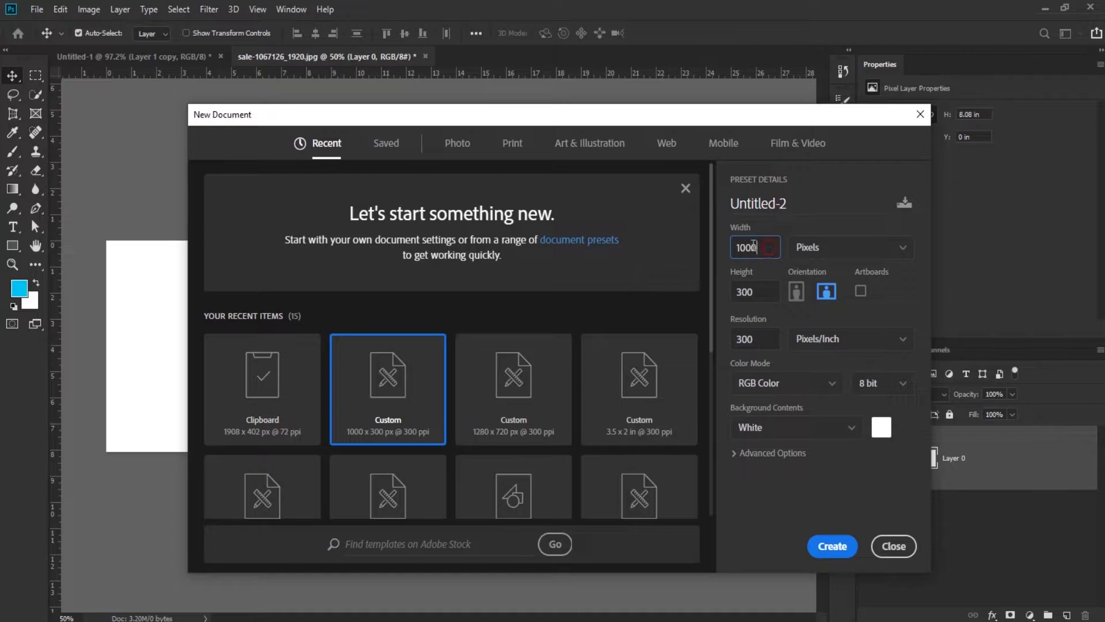
drag(772, 250, 729, 250)
drag(766, 290, 740, 288)
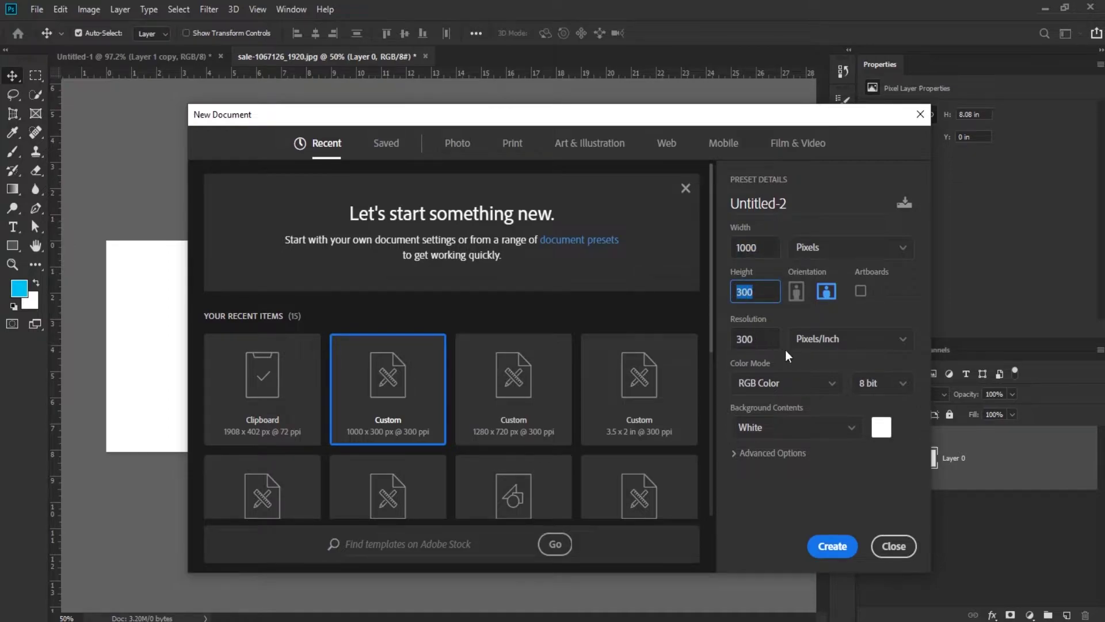
drag(773, 343, 747, 344)
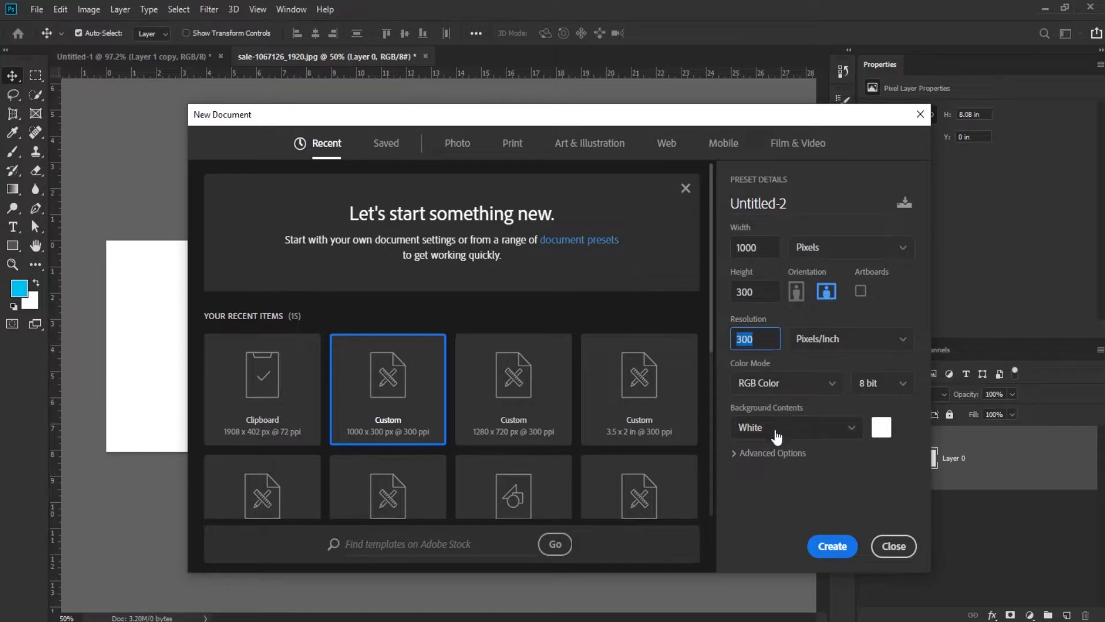
click(828, 548)
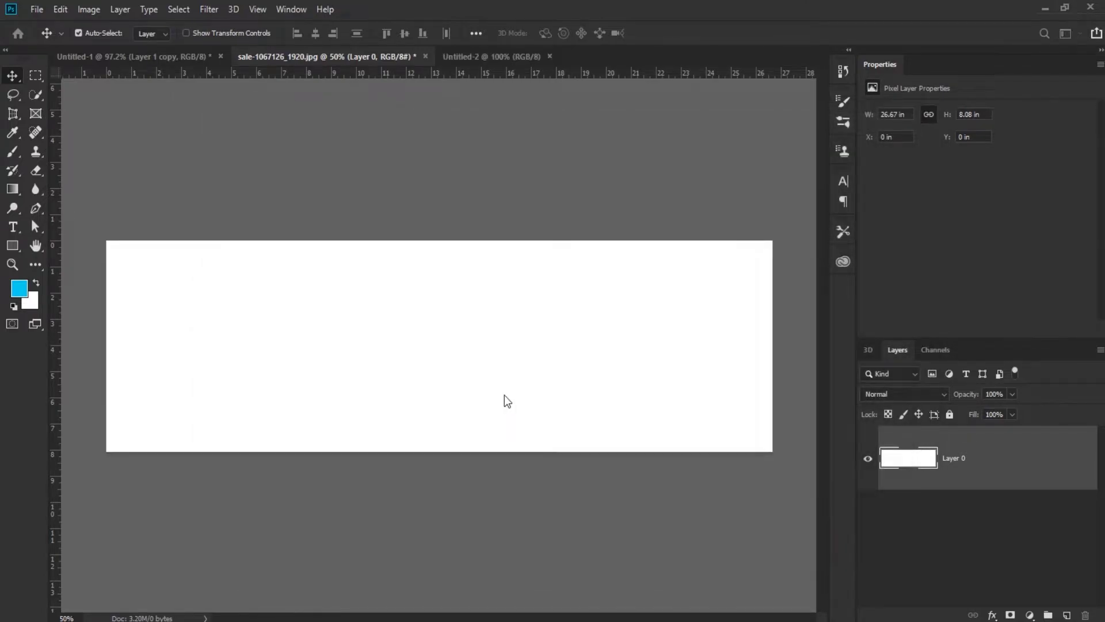
Step: Draw a rectangle covering the whole canvas and fill it dark grey
click(17, 247)
mouse_move(73, 207)
mouse_down()
mouse_move(619, 474)
mouse_move(800, 482)
mouse_up()
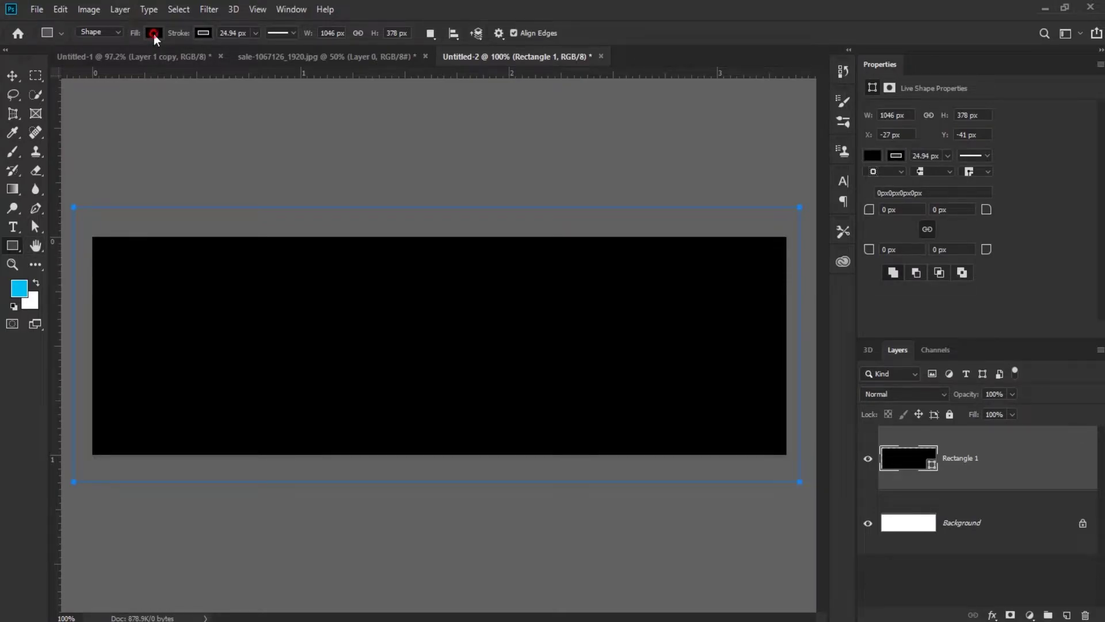
click(154, 33)
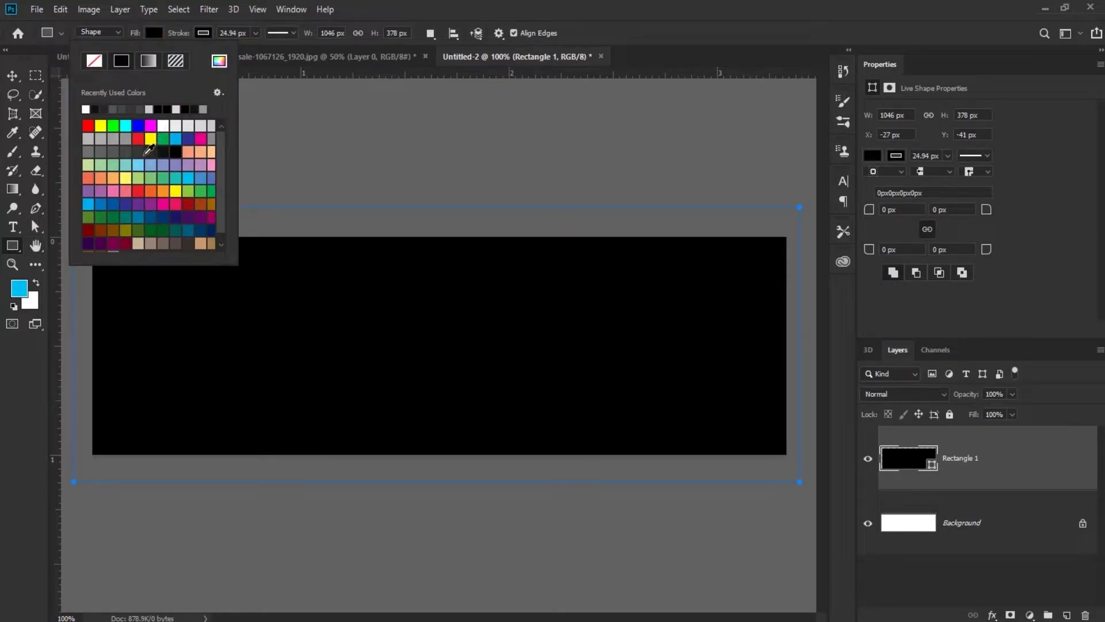
click(145, 152)
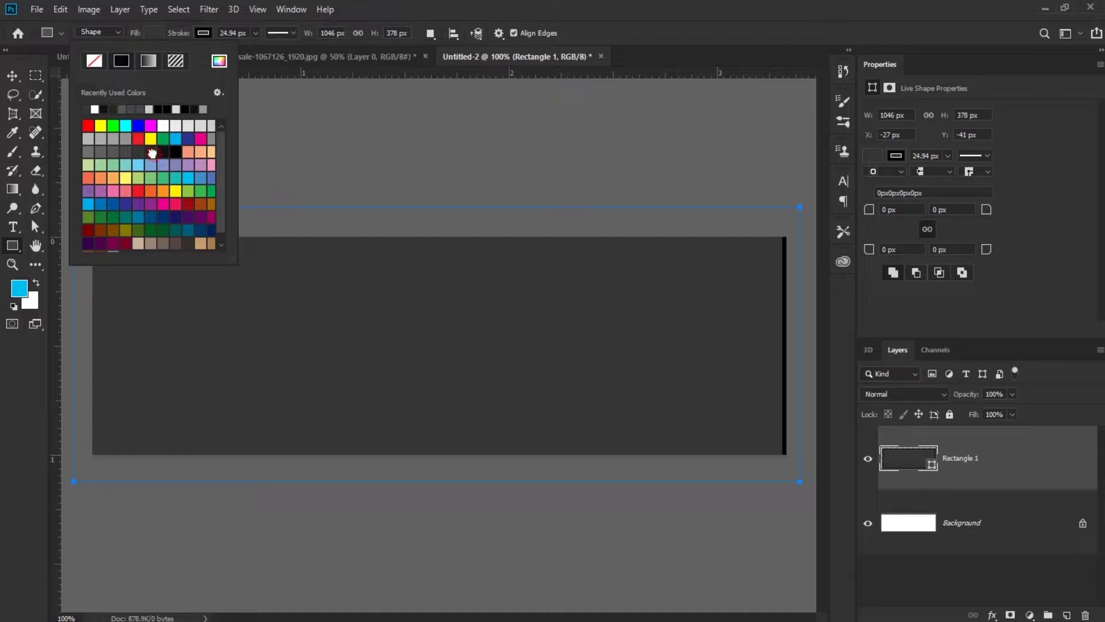
click(154, 153)
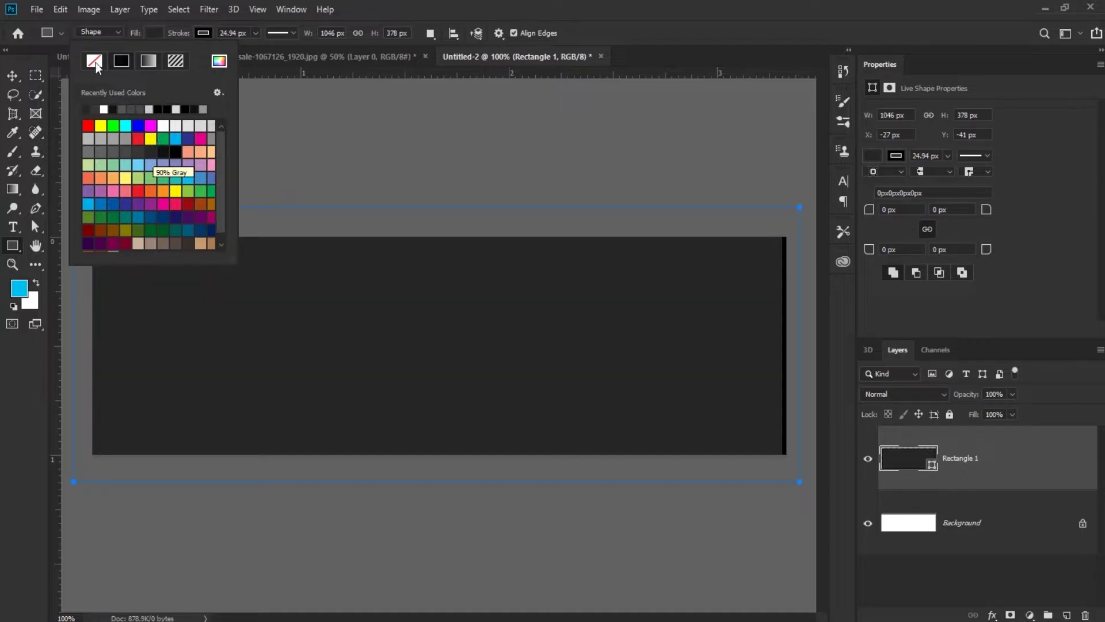
click(262, 67)
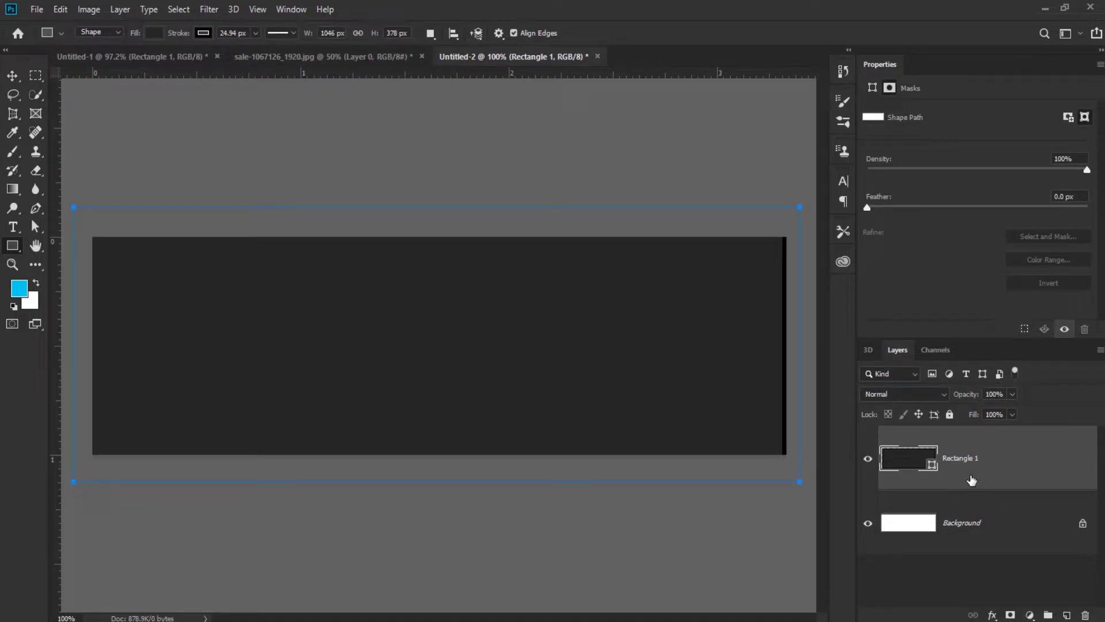
Step: Remove the rectangle's outline and lock the rectangle layer
click(204, 33)
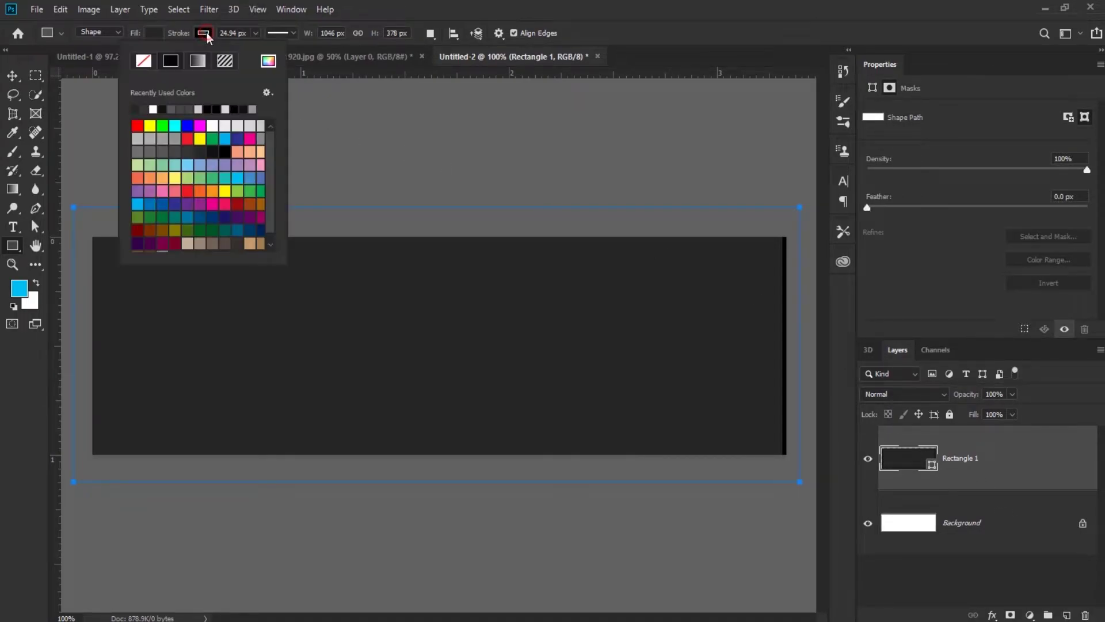
click(151, 62)
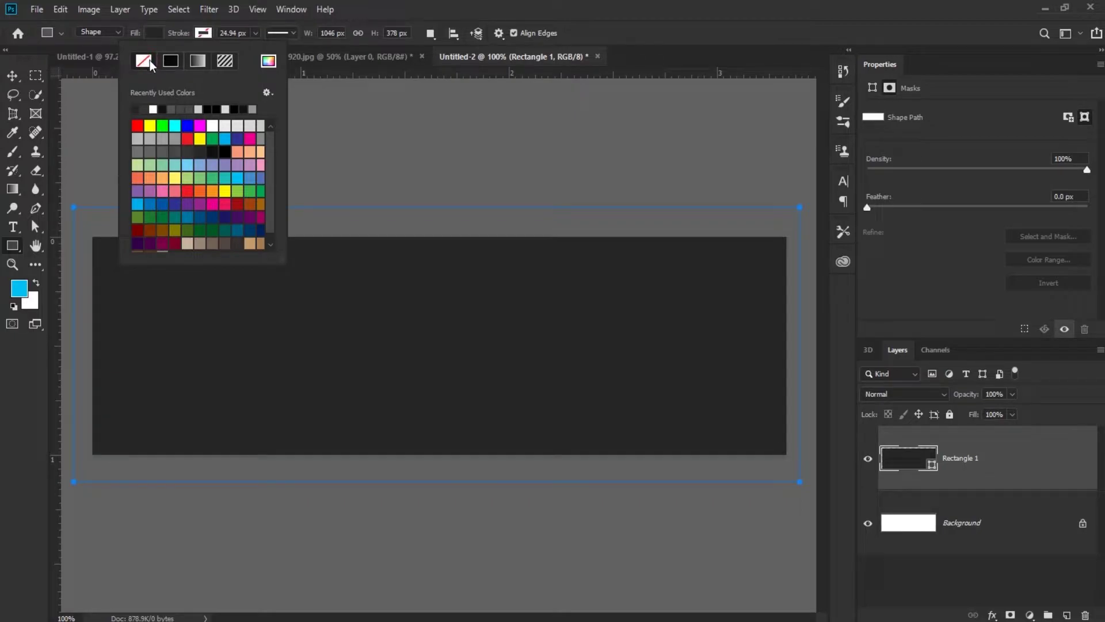
click(16, 75)
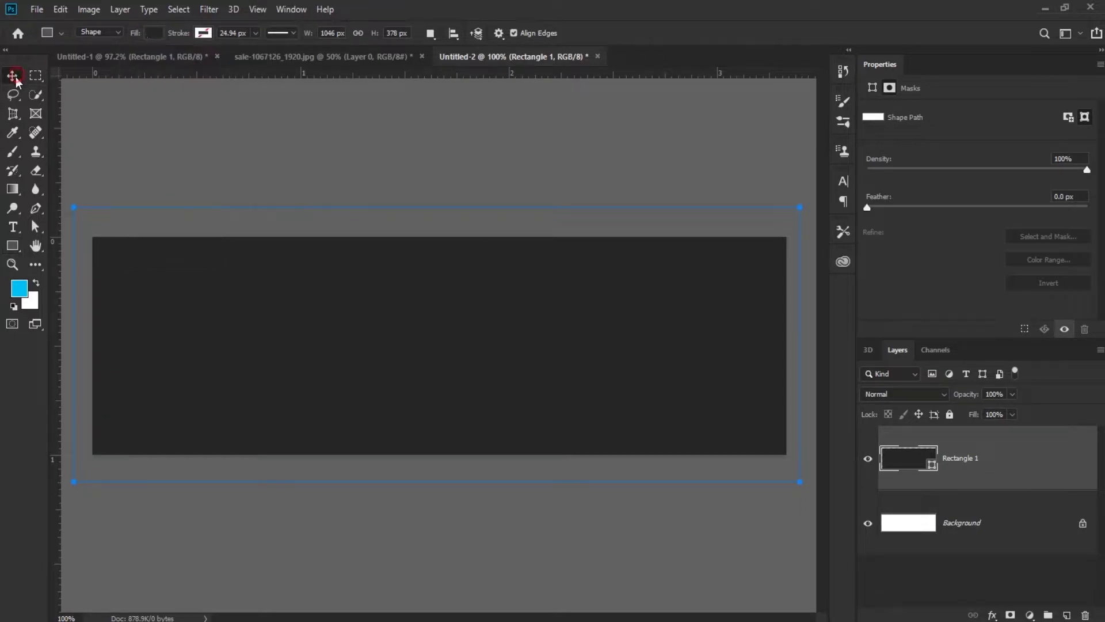
click(423, 345)
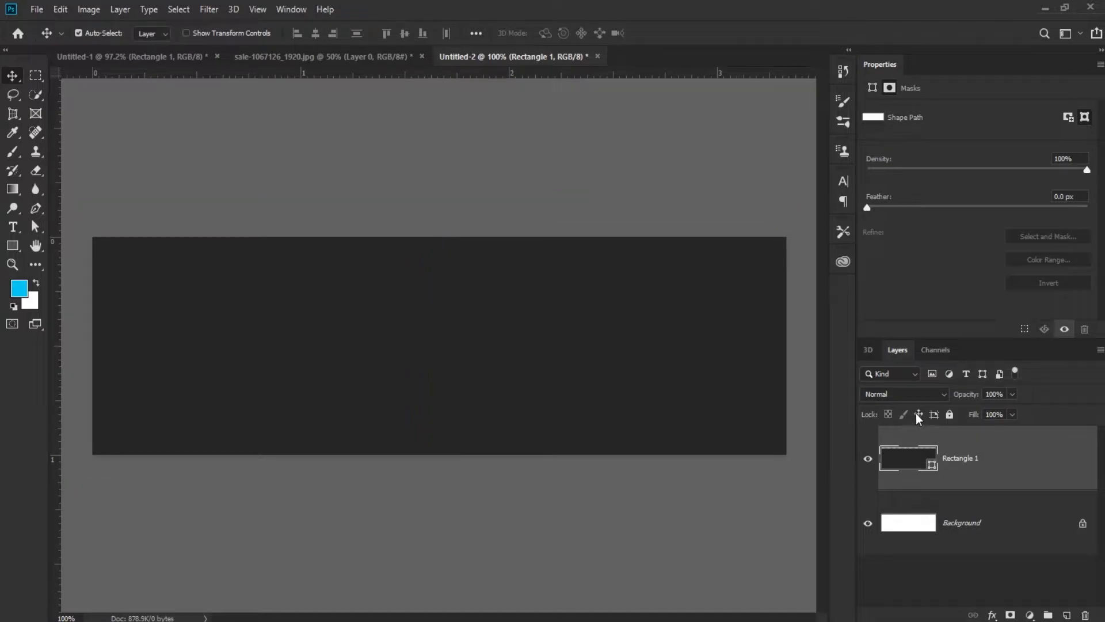
click(950, 415)
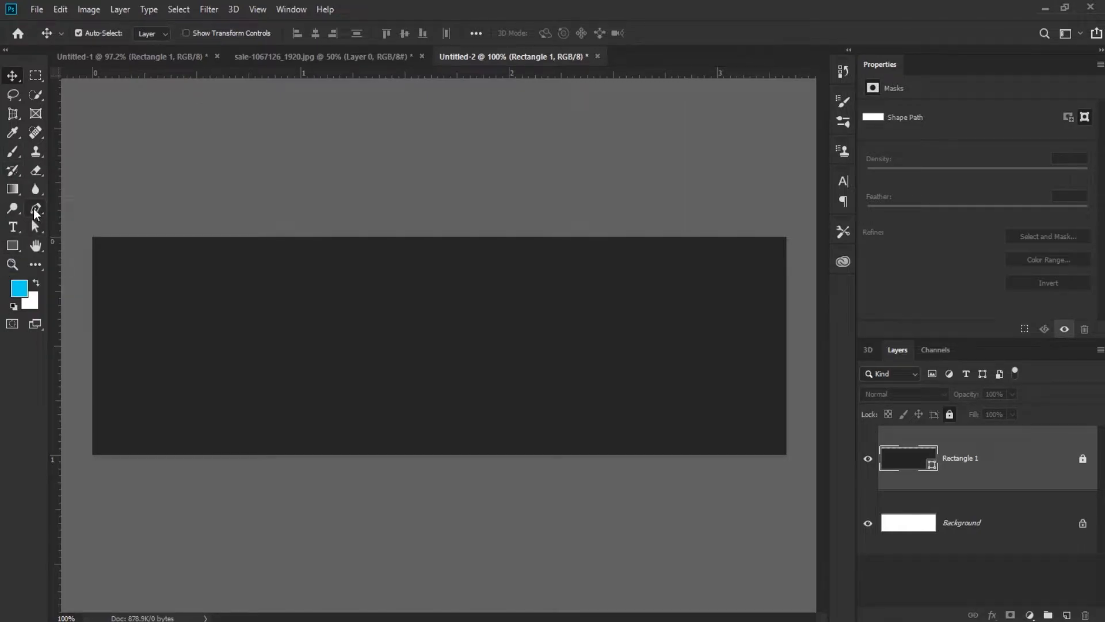
Step: Select the Pen tool and set it to Shape mode
click(35, 208)
click(78, 208)
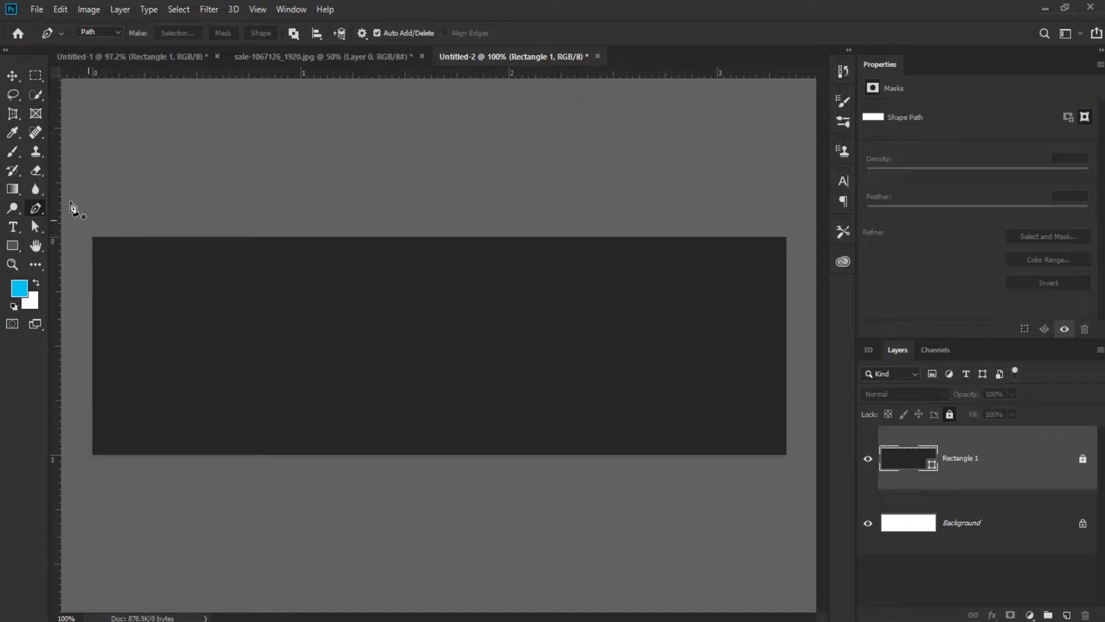
click(118, 32)
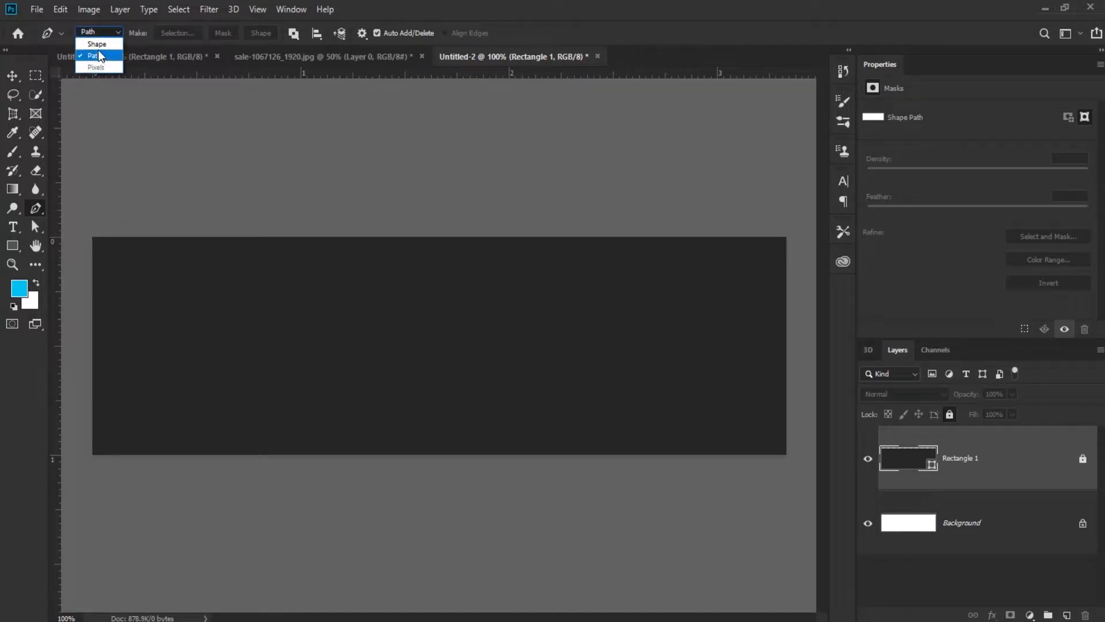
click(96, 48)
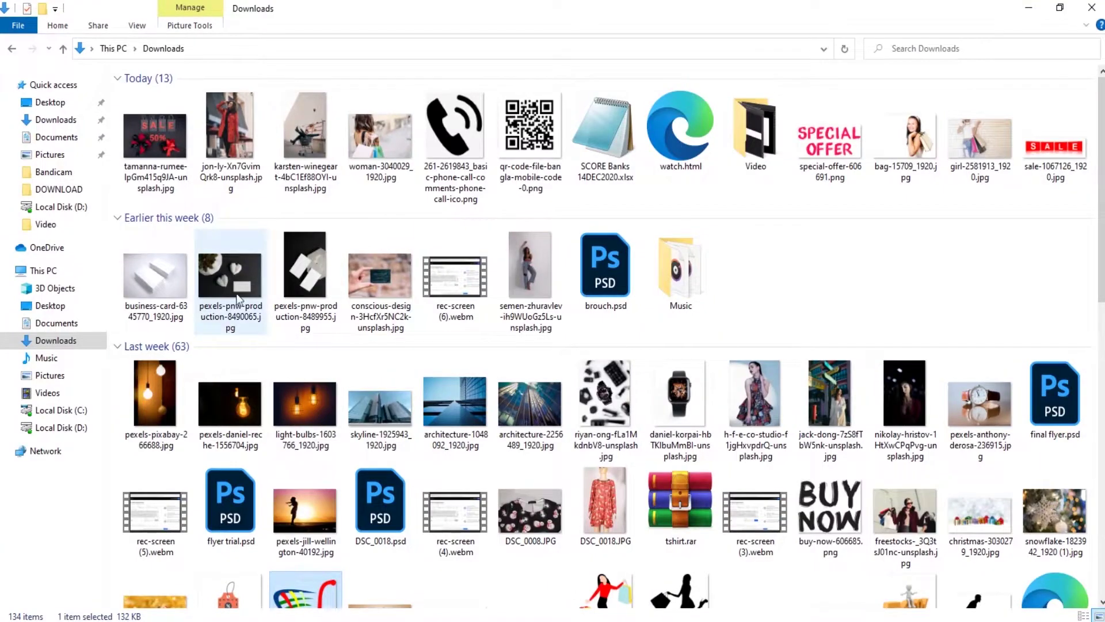
Step: Drag the jon-ly Unsplash photo of the woman in red from Downloads toward Photoshop
drag(227, 144, 397, 611)
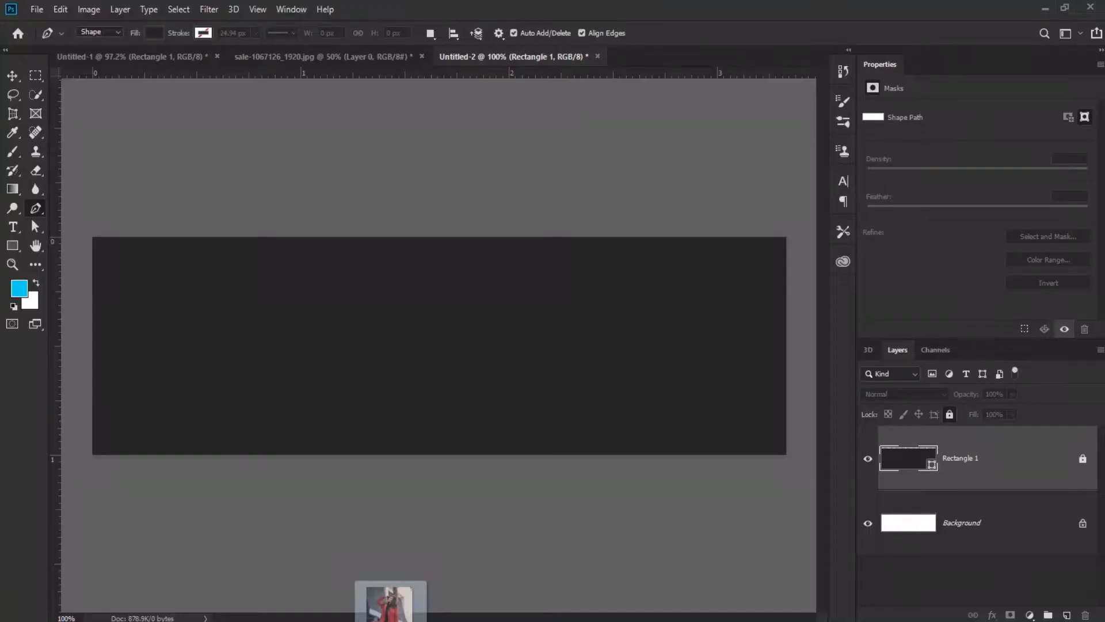
Step: Place the woman photo at the banner's right edge, scaled to full banner height
drag(397, 604, 617, 408)
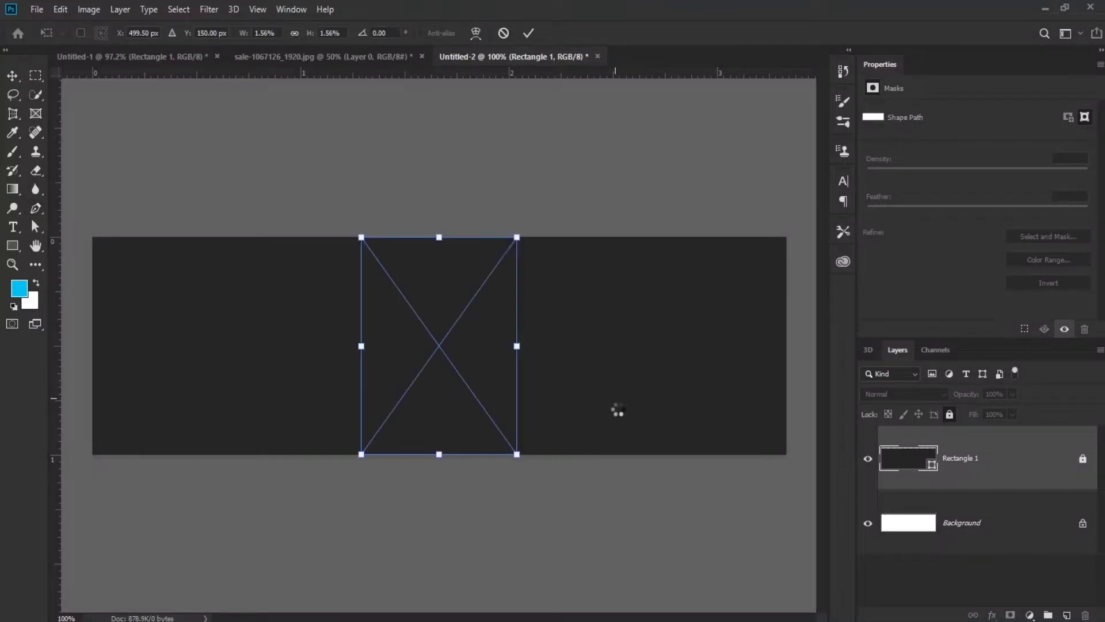
drag(501, 366, 705, 344)
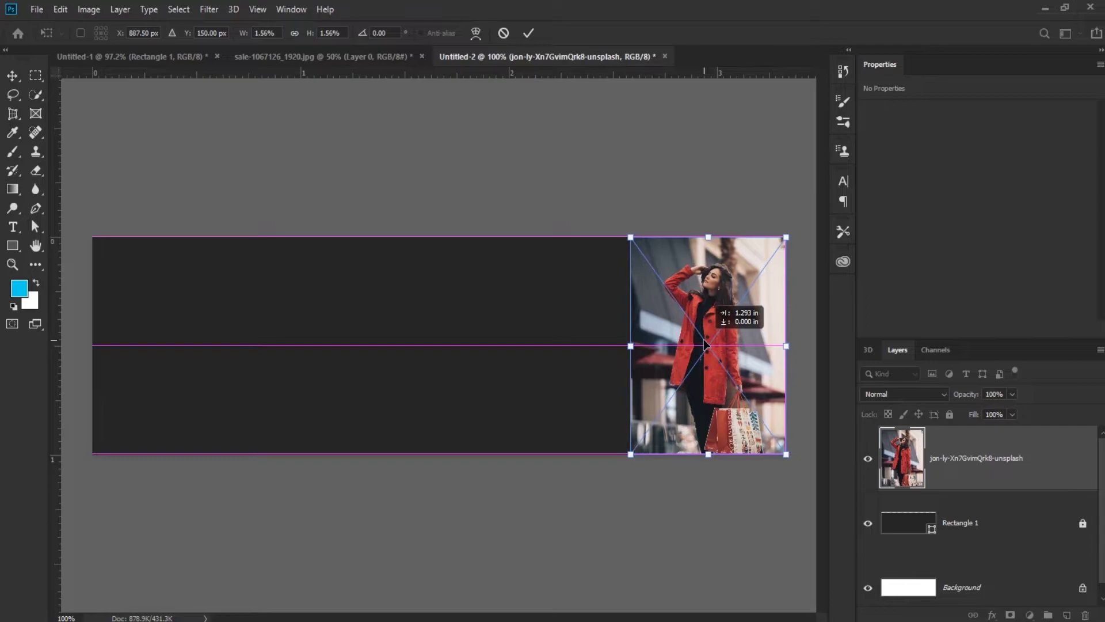
drag(622, 242, 599, 219)
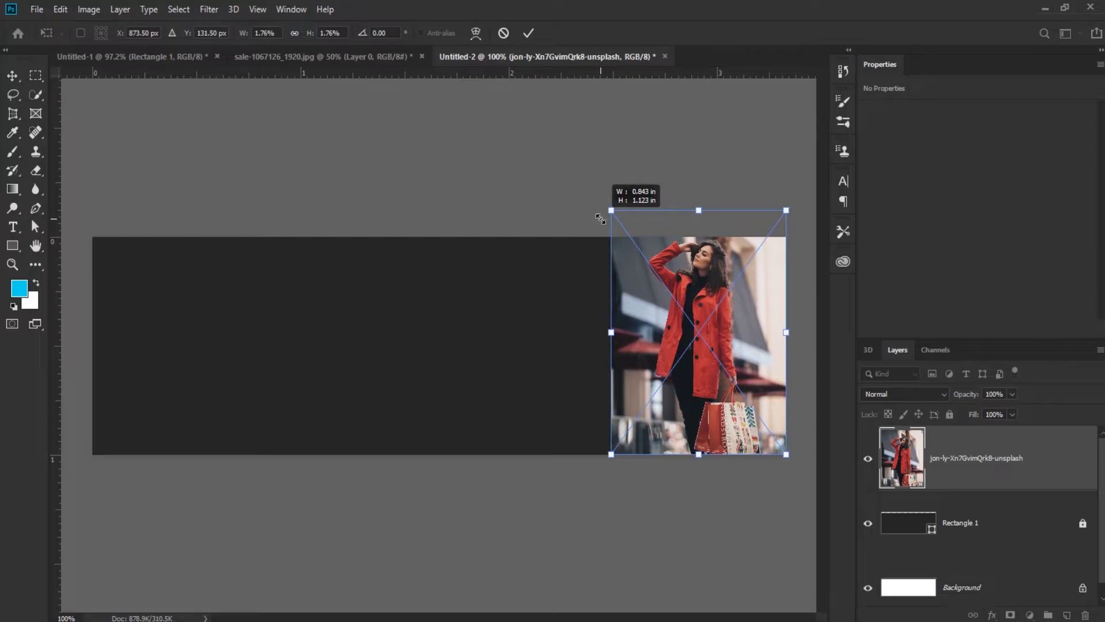
drag(599, 219, 599, 219)
key(p)
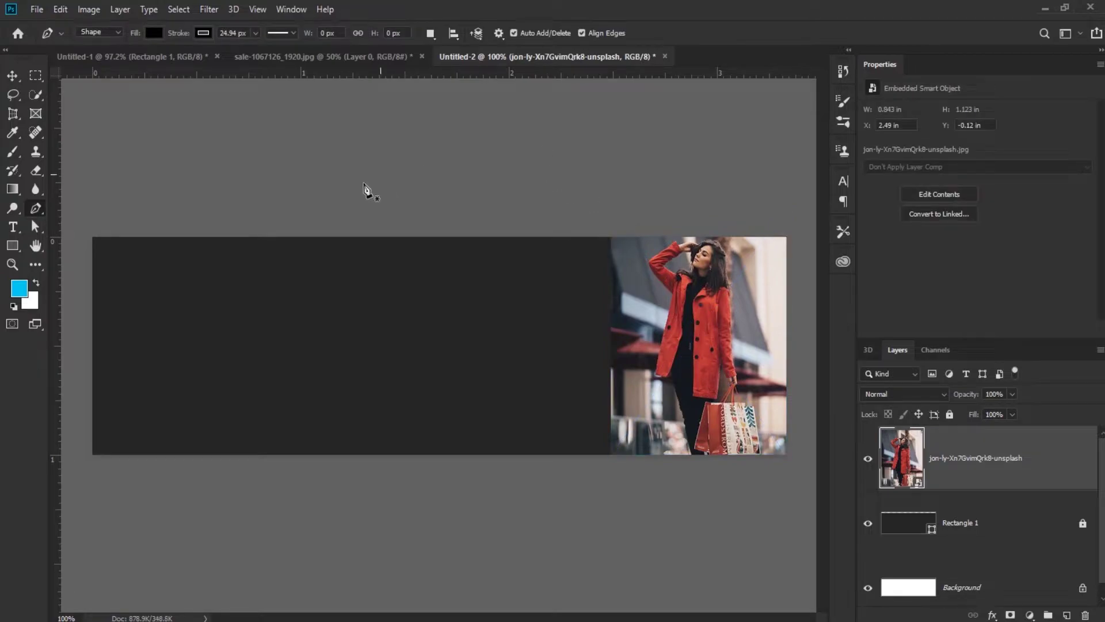
scroll(366, 185, down, 1)
Step: Pen-draw a curved wave shape over the banner's upper left, curving down beside the photo, without an outline
click(103, 389)
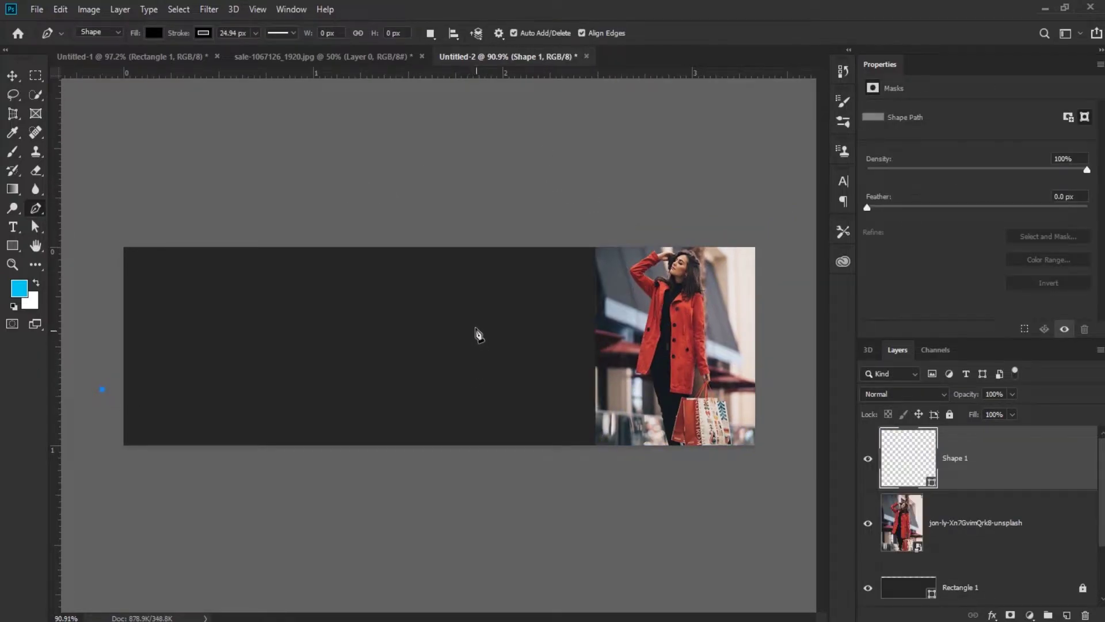
mouse_move(484, 333)
mouse_down()
mouse_move(582, 389)
mouse_move(745, 432)
mouse_up()
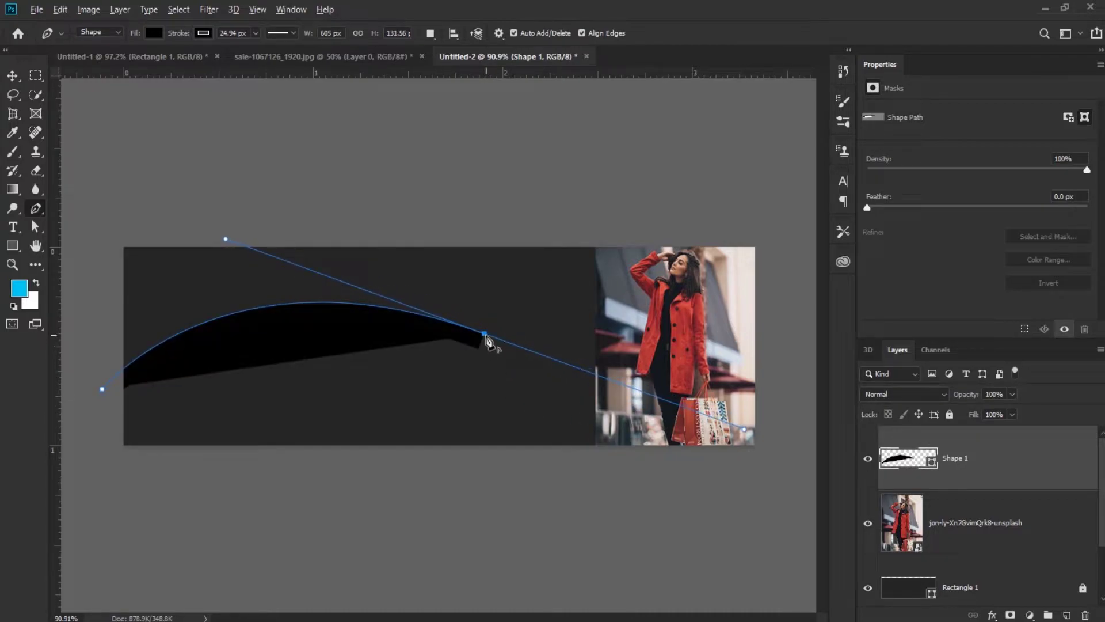
alt+click(486, 336)
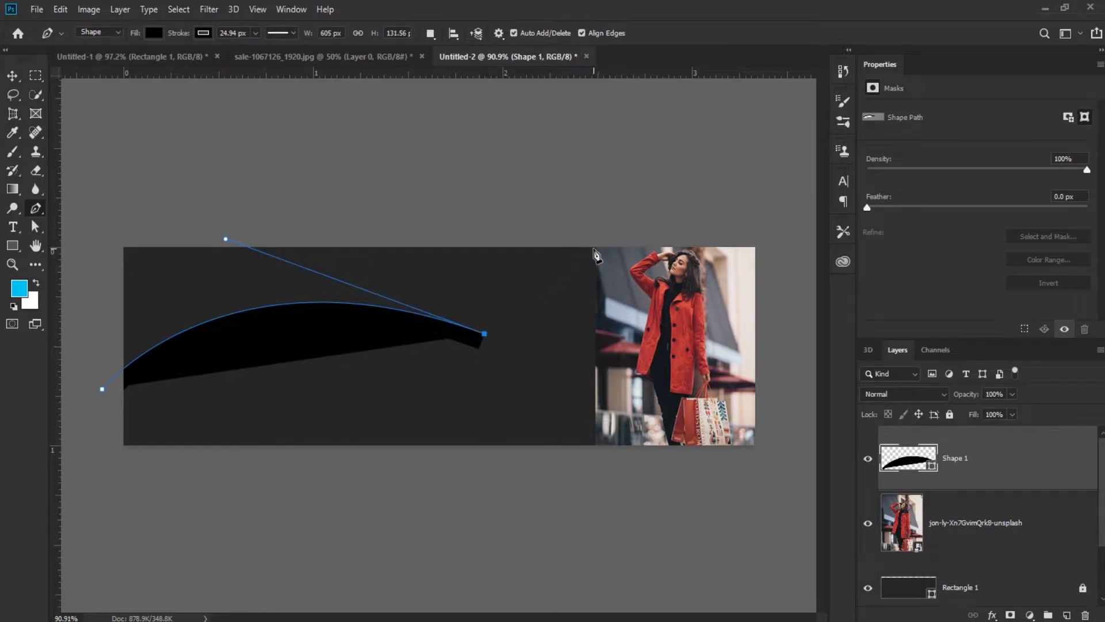
drag(595, 248, 604, 145)
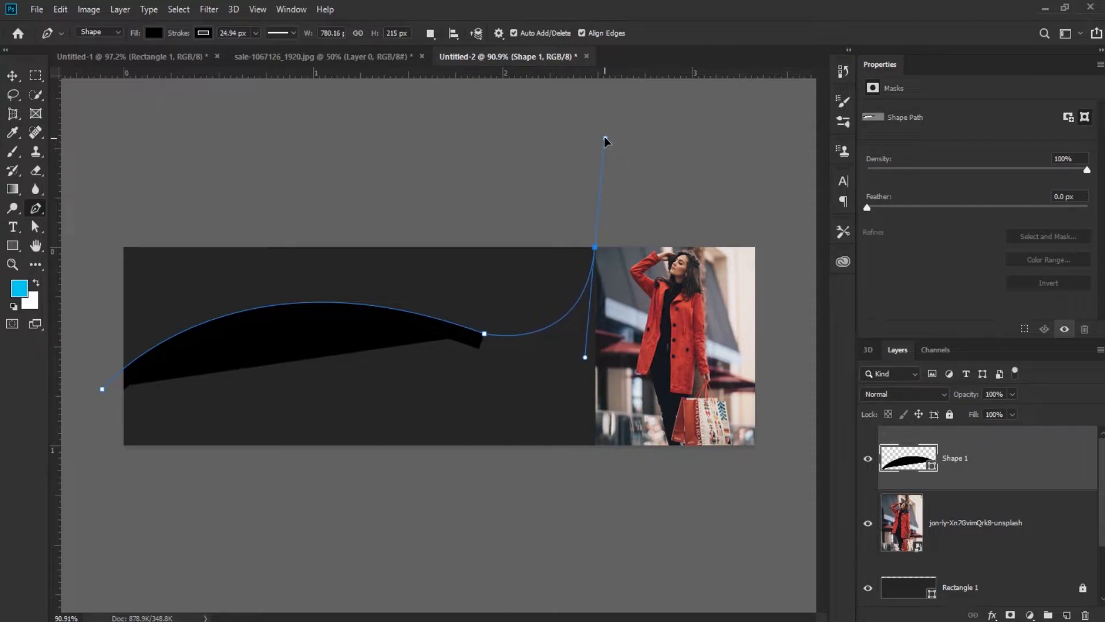
drag(604, 141, 605, 138)
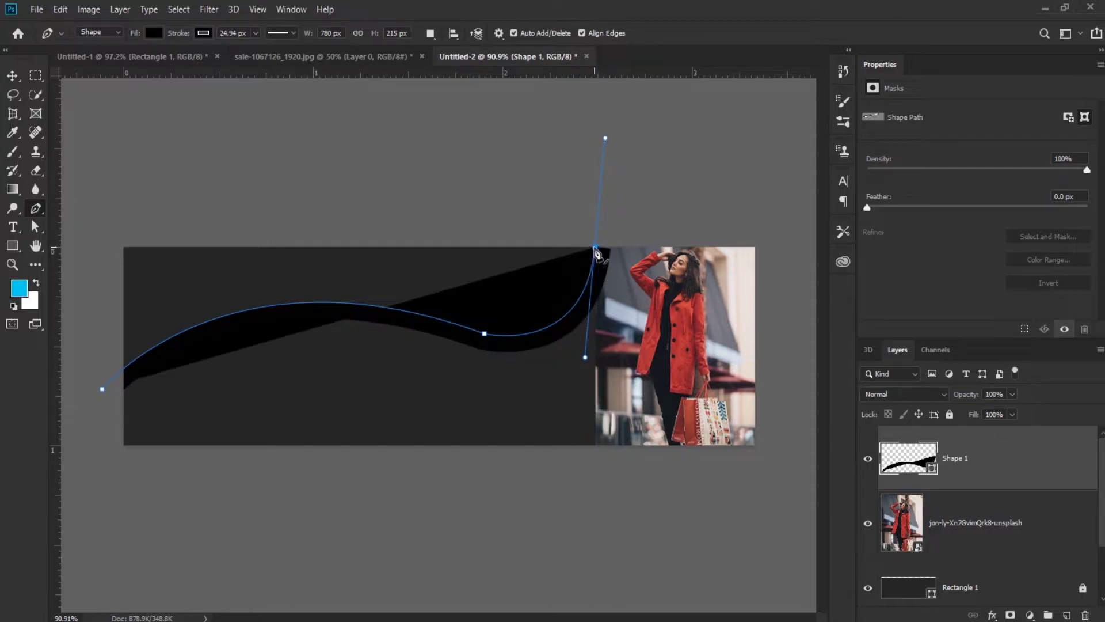
drag(595, 249, 367, 154)
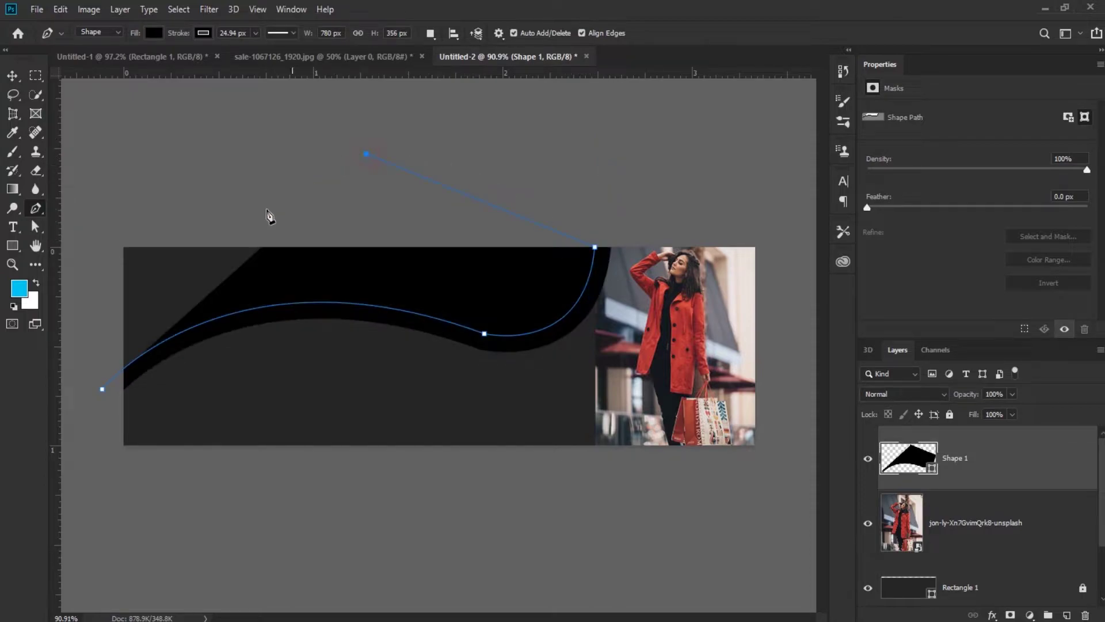
click(100, 193)
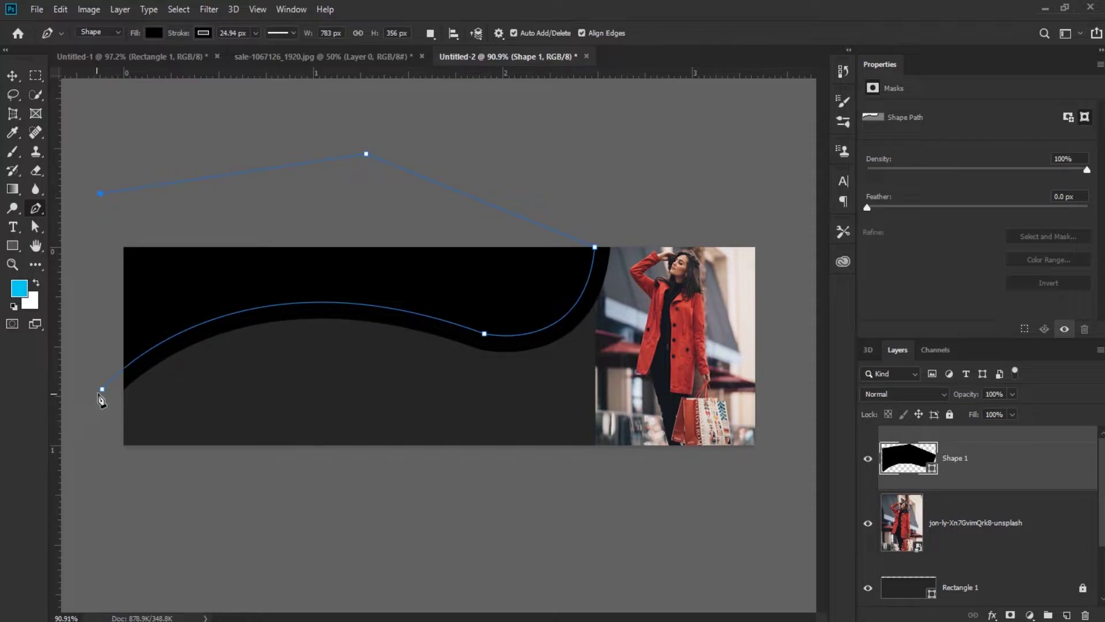
click(101, 391)
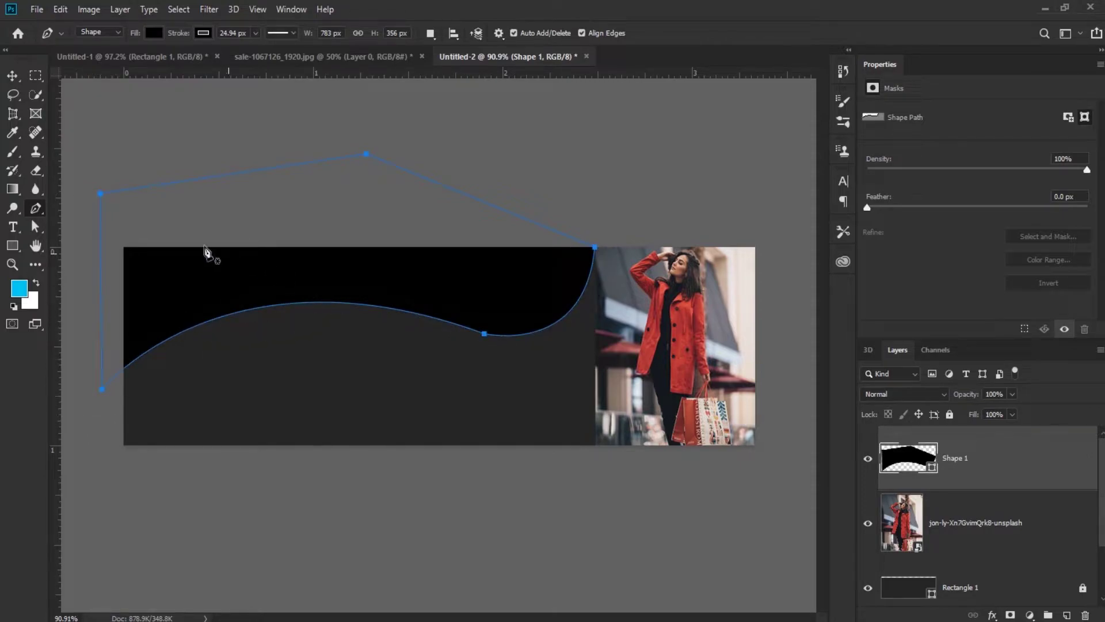
click(204, 34)
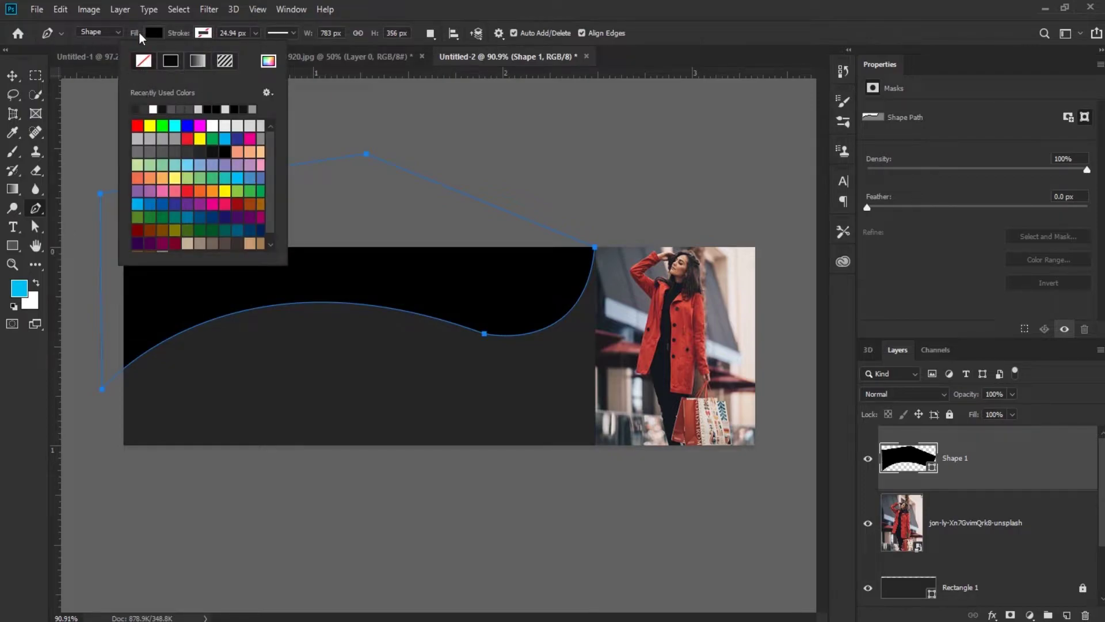
click(12, 75)
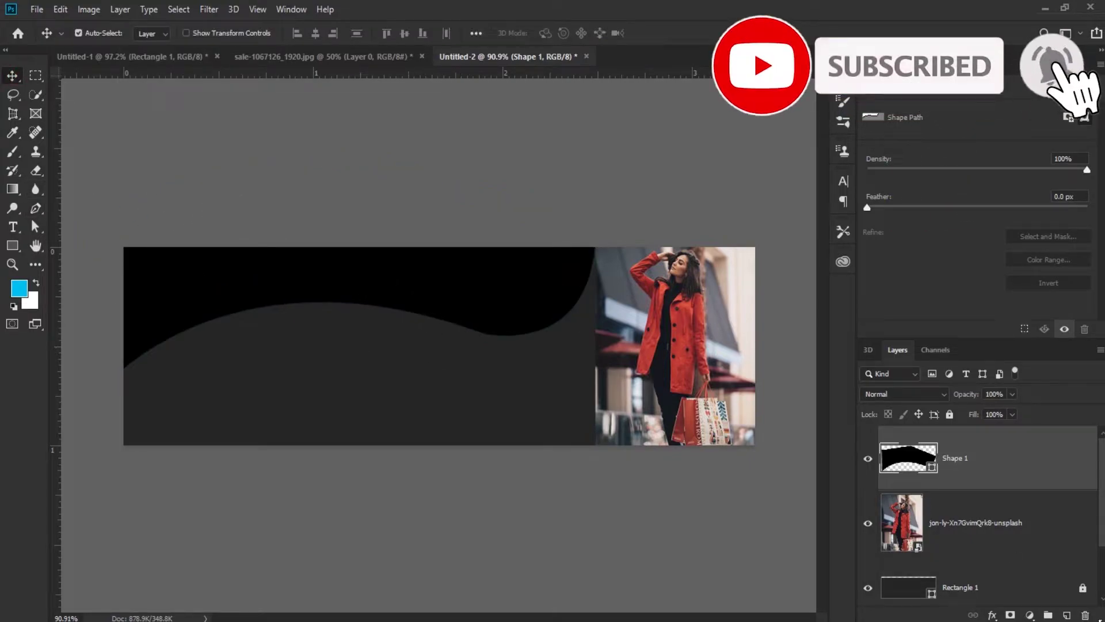
Step: Clip a new layer with a pink-to-grey gradient to the wave shape
click(1067, 615)
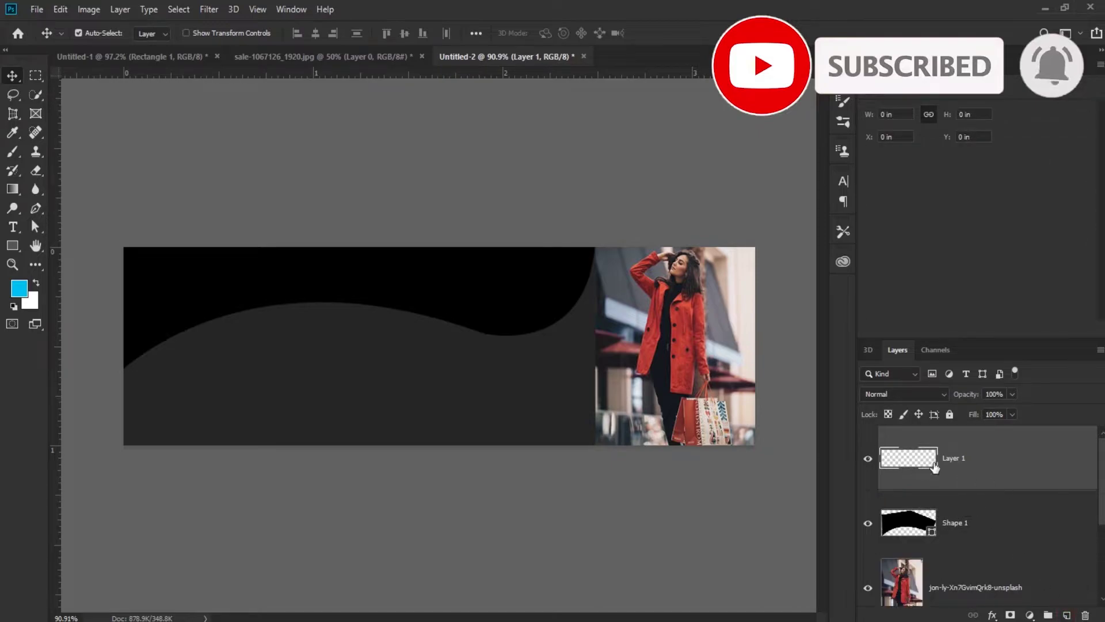
click(12, 189)
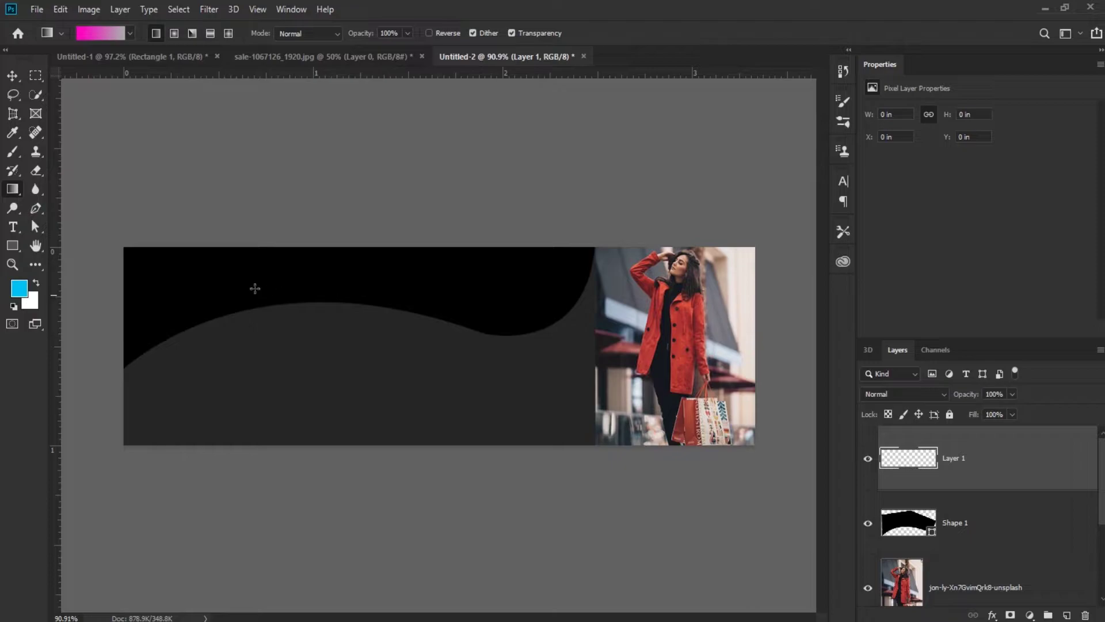
drag(155, 277, 495, 275)
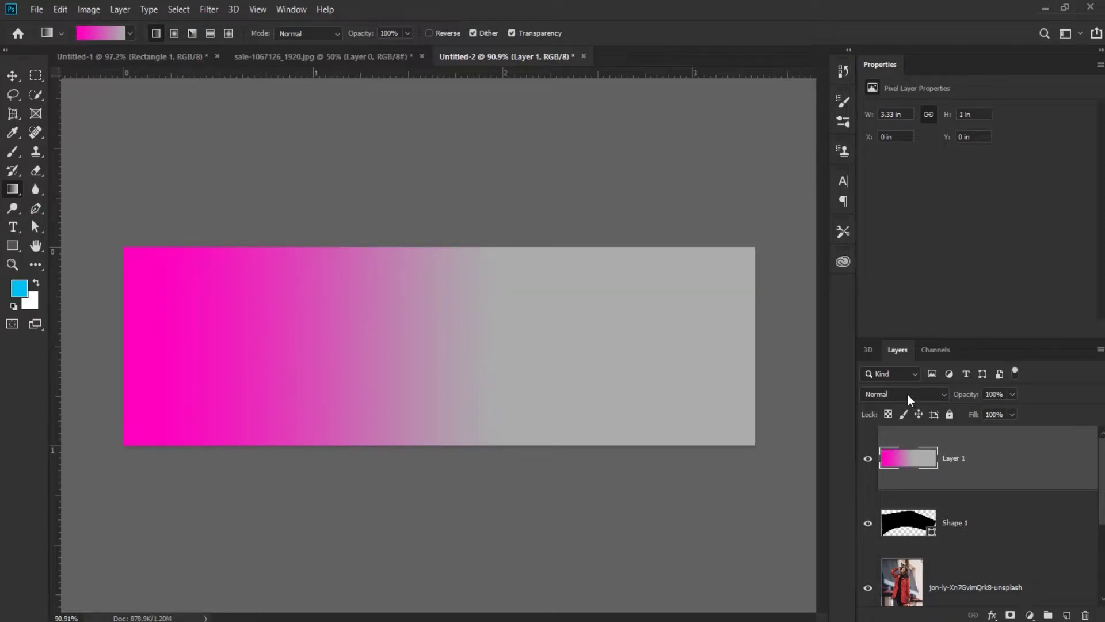
alt+click(906, 495)
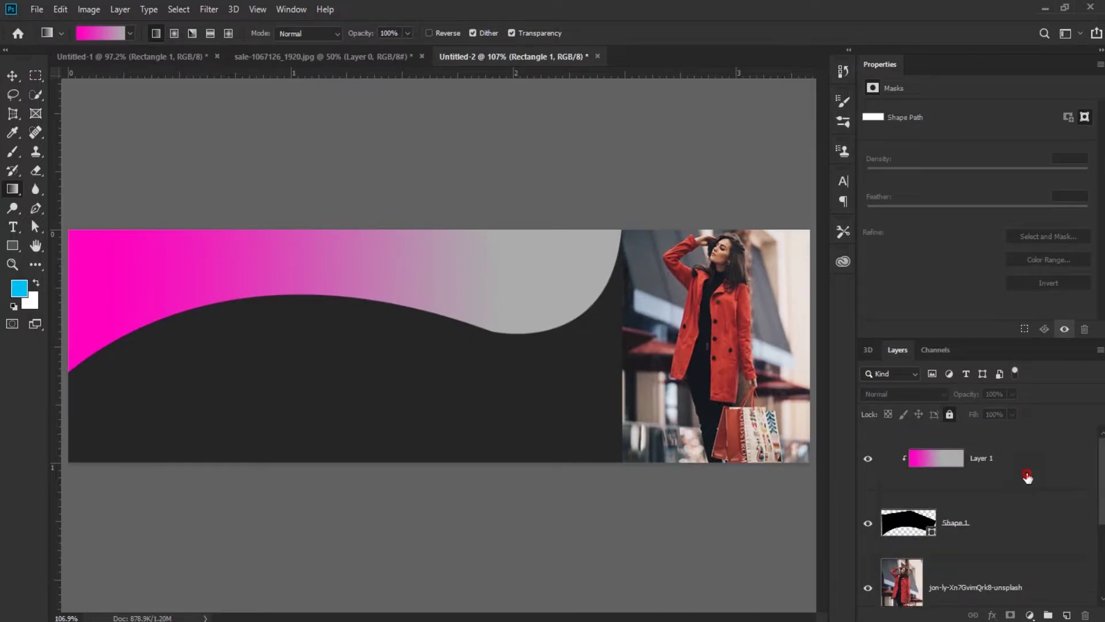
click(1027, 476)
Step: Start a new text line on the dark area below the wave
scroll(458, 435, down, 2)
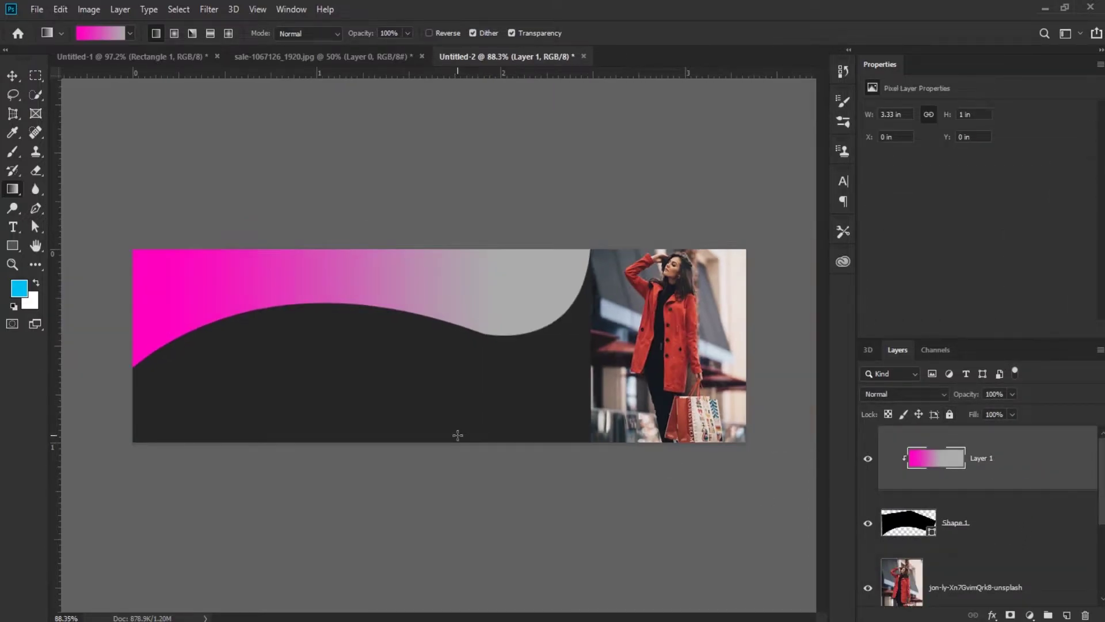
key(t)
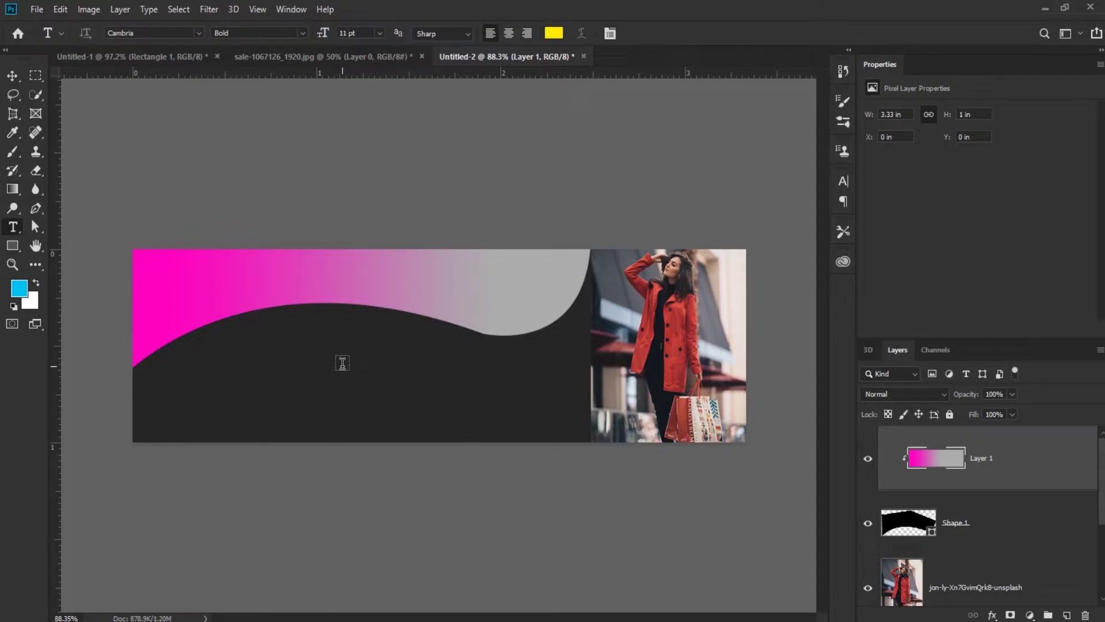
click(284, 342)
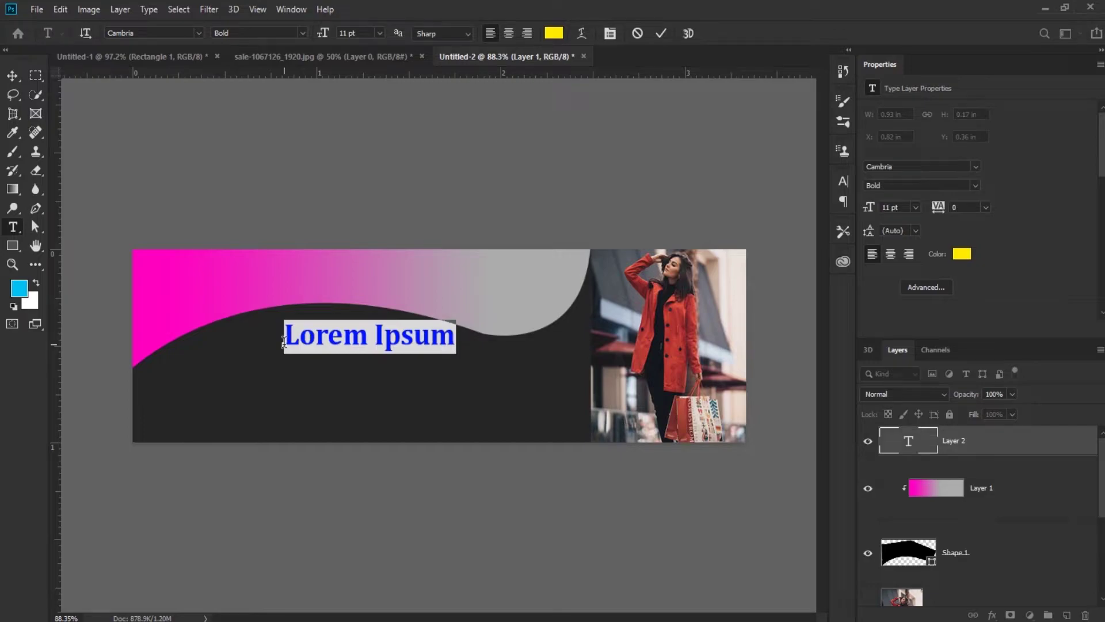
Step: Type 'Winter Season' in white (#ffffff) and shift it slightly left
key(BackSpace)
text(W)
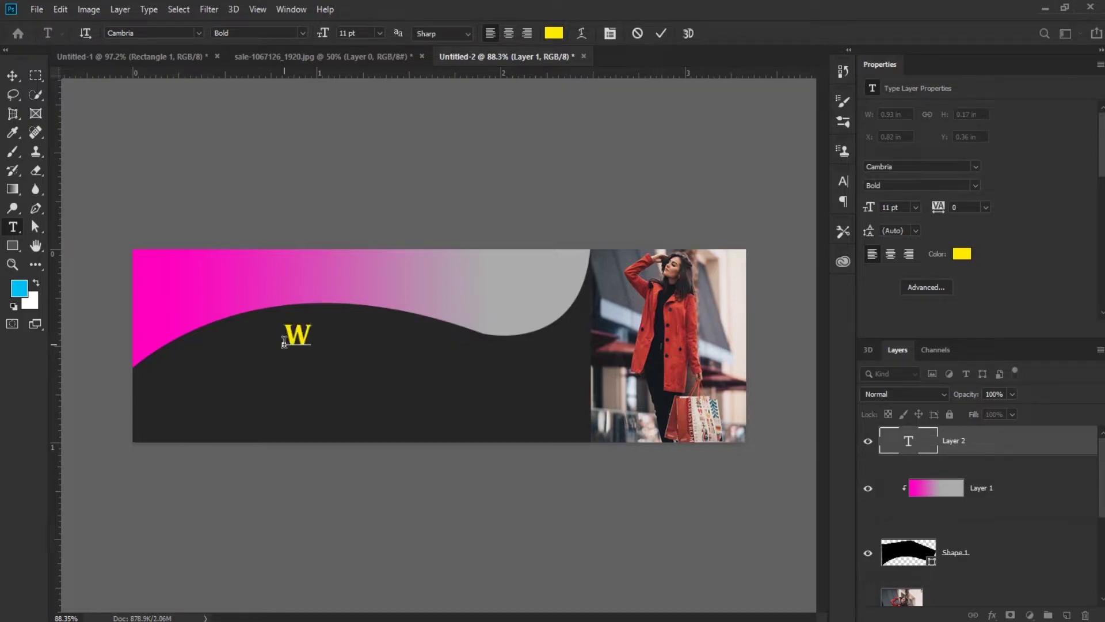
text(in)
text(ter)
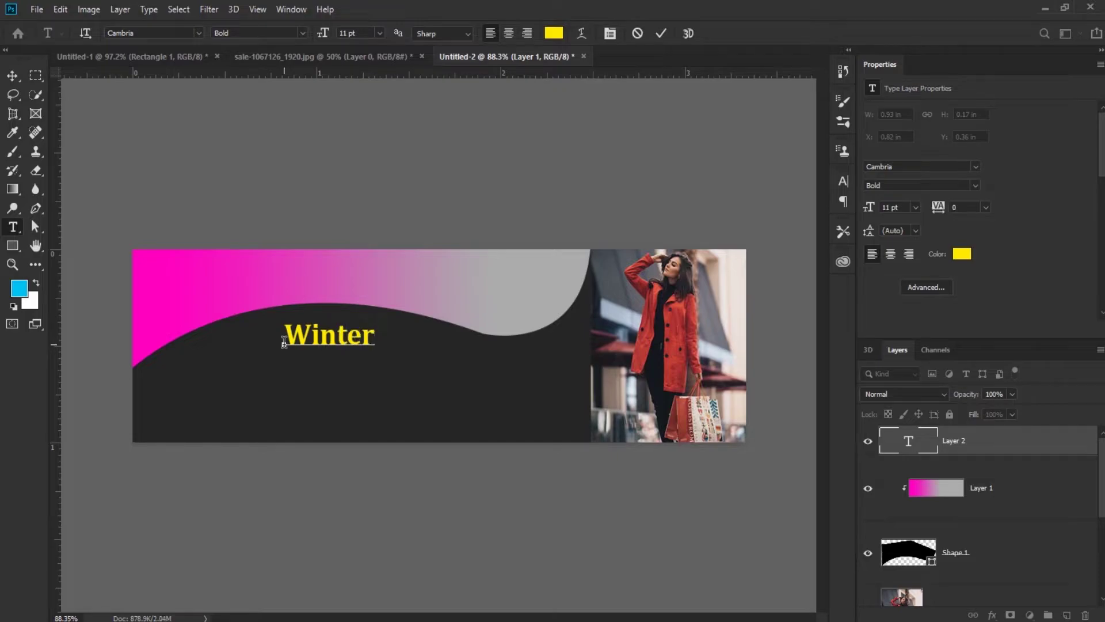
text( Seas)
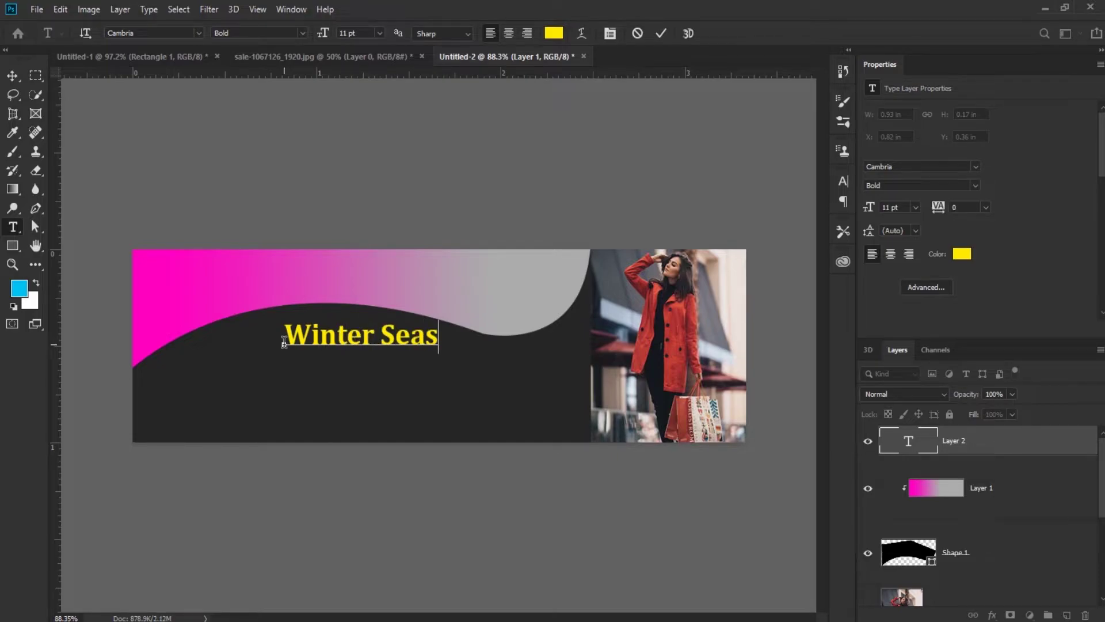
text(on)
key(ctrl+a)
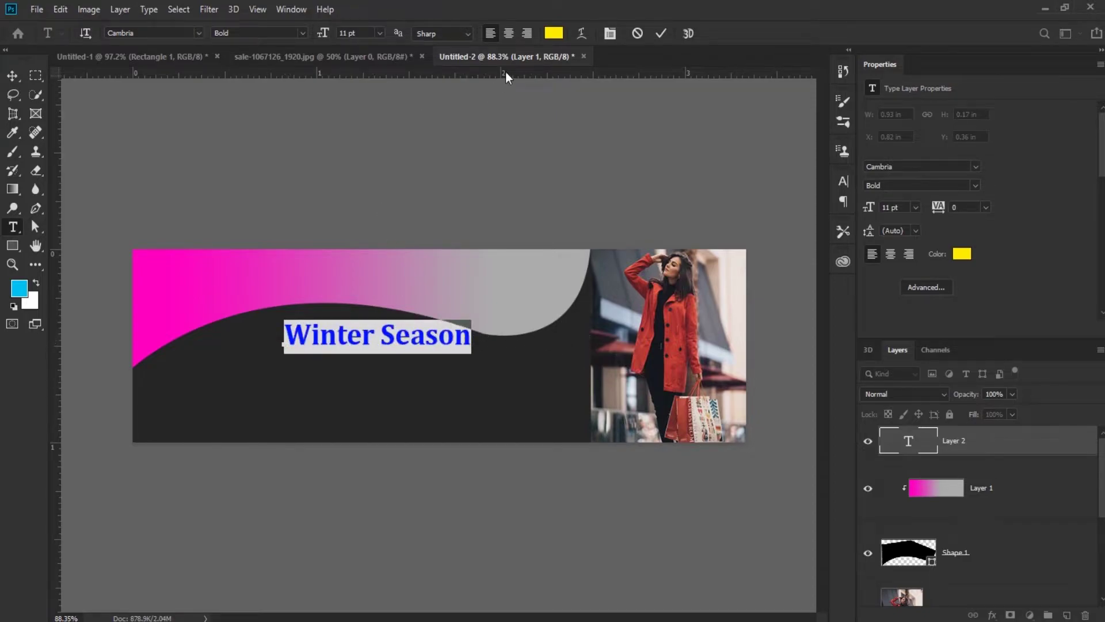
click(562, 40)
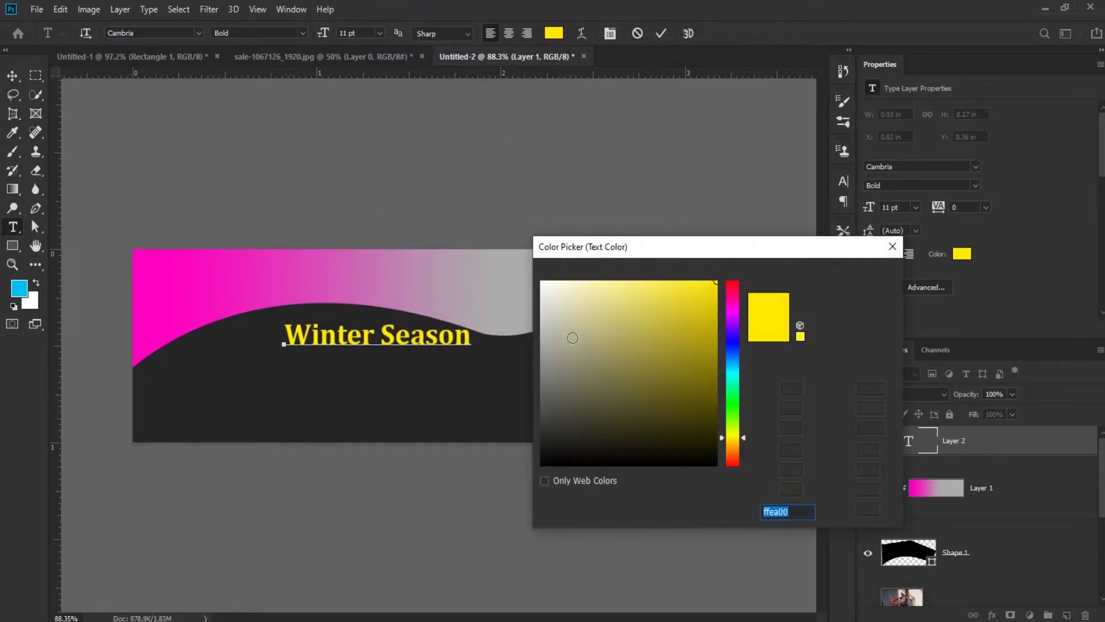
drag(562, 328, 491, 241)
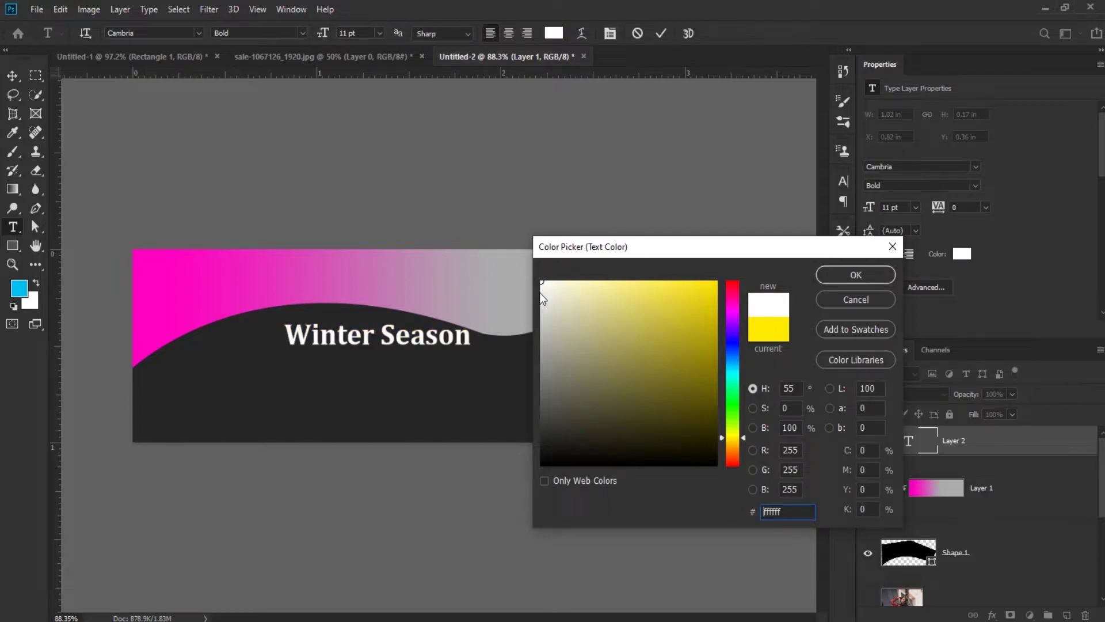
click(856, 275)
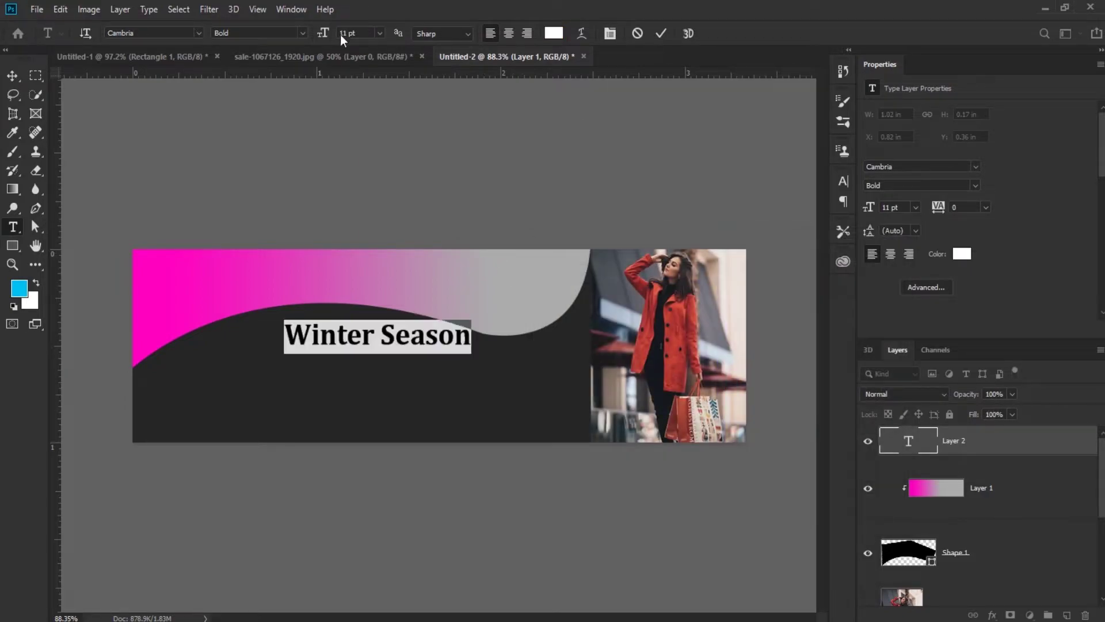
click(13, 77)
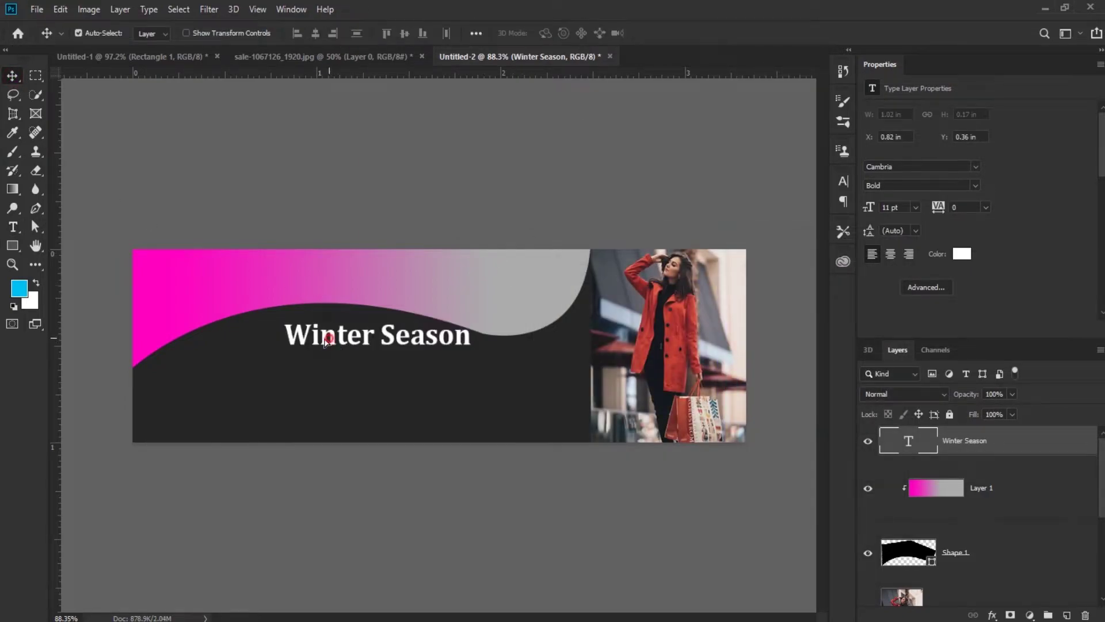
drag(327, 340, 293, 346)
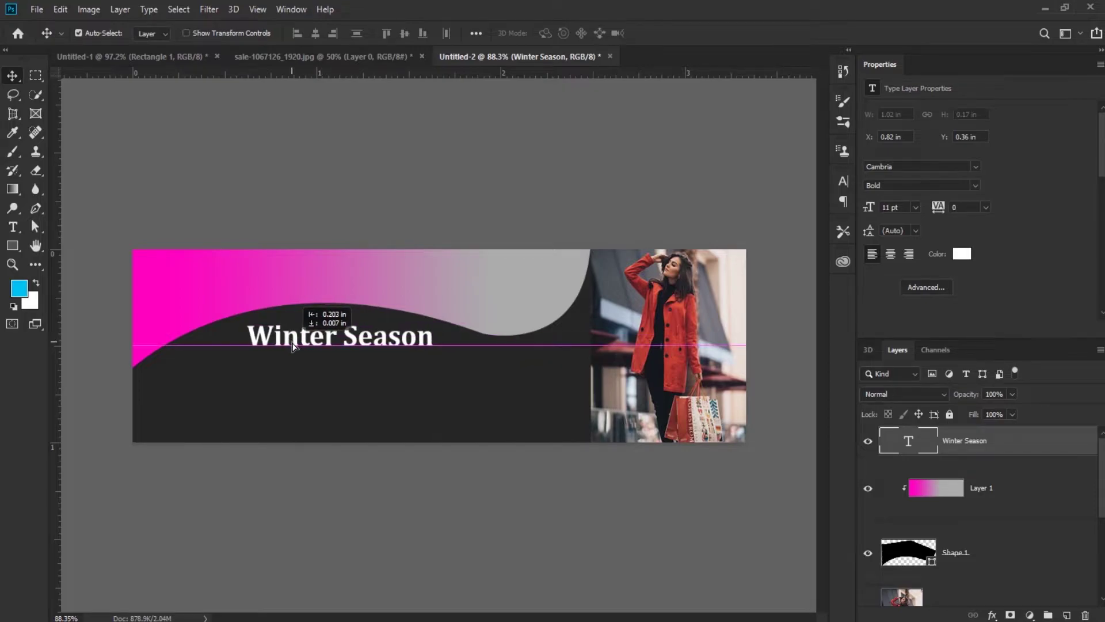
drag(293, 346, 291, 346)
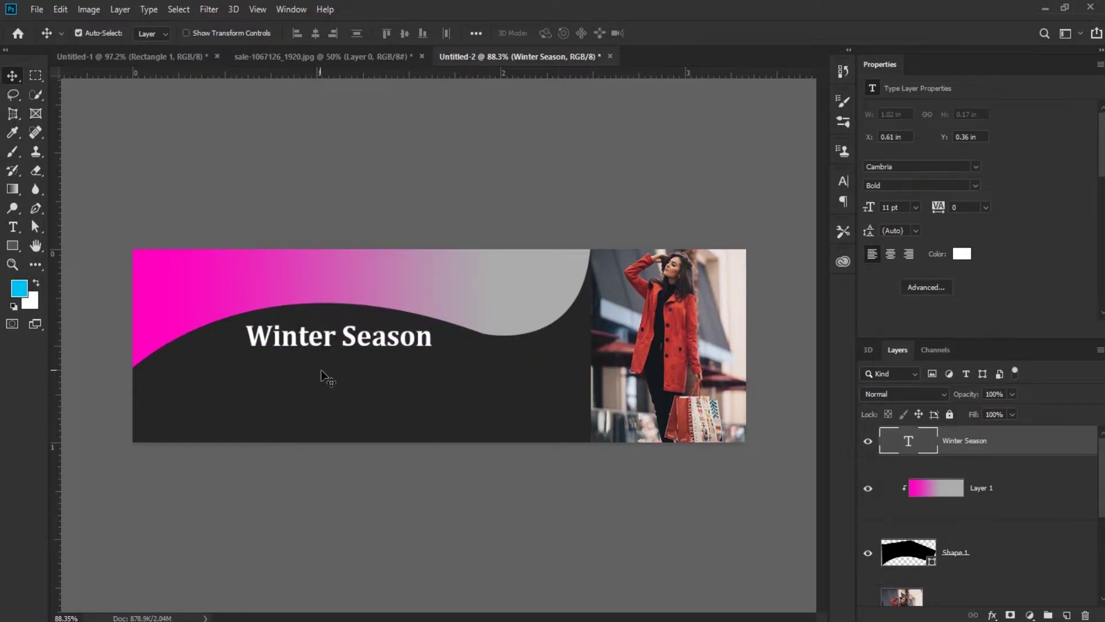
Step: Add 'SUPER SALE' at 16 pt below Winter Season, nudged slightly down
key(t)
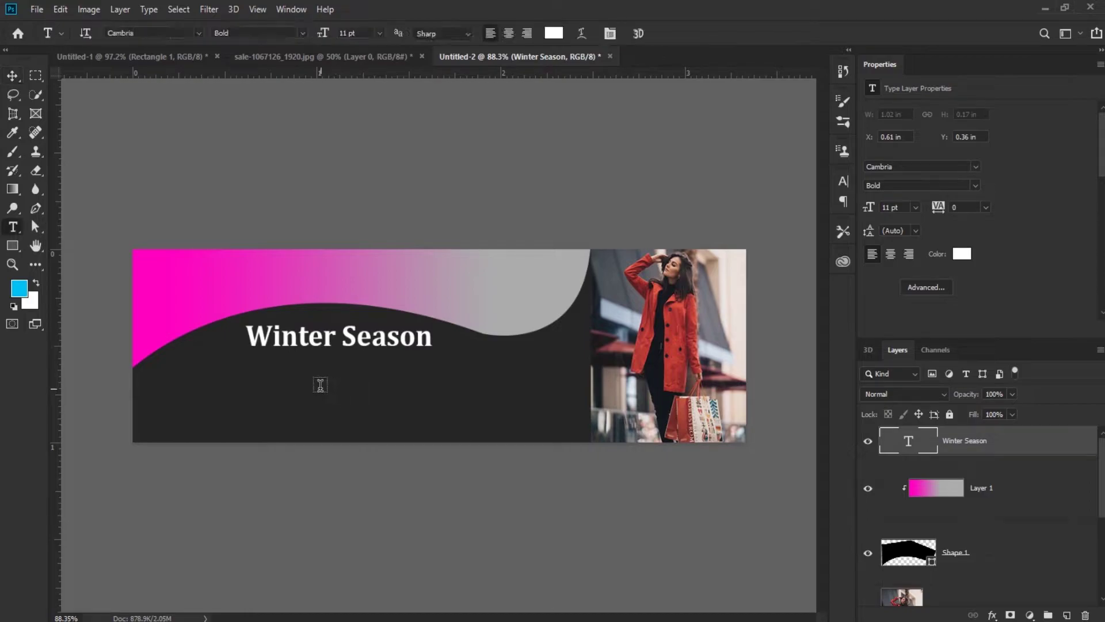
click(314, 379)
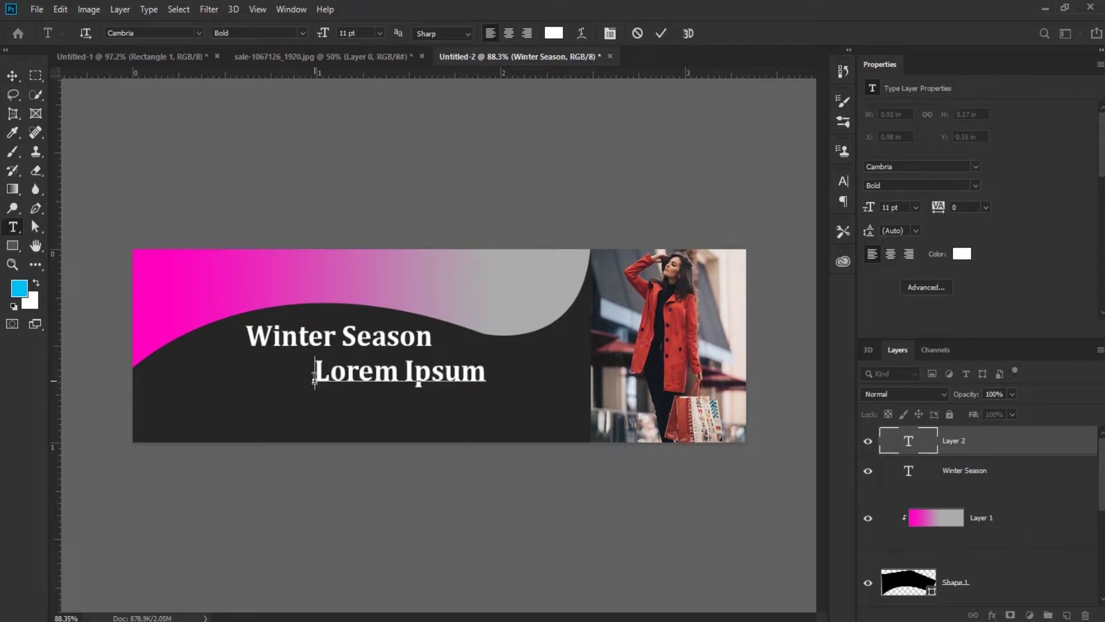
key(BackSpace)
text(SUP)
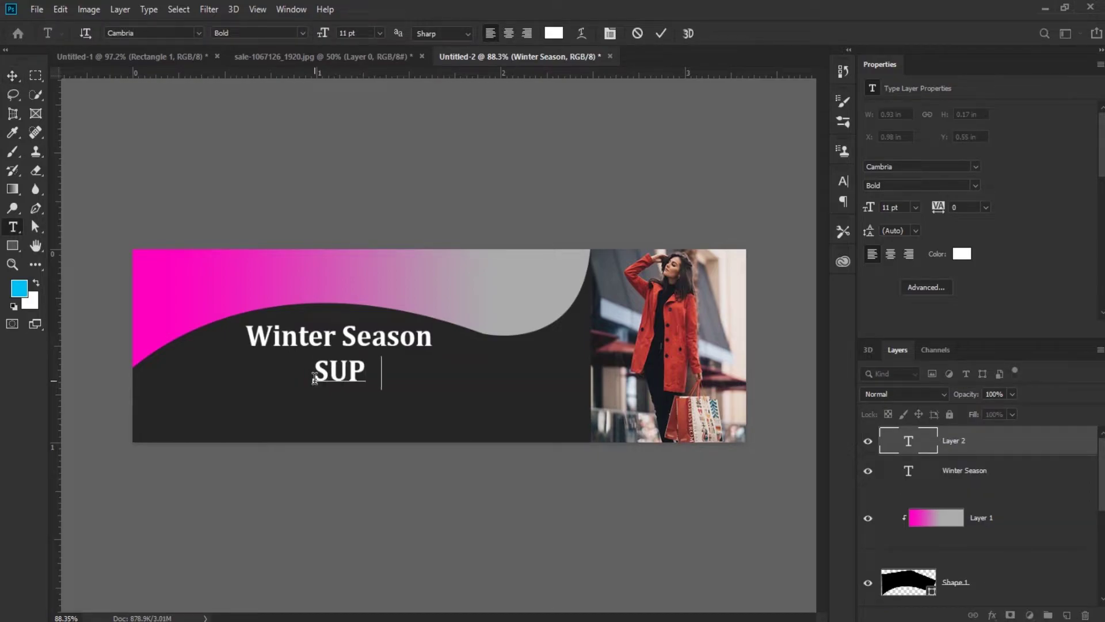
text(ER SALE)
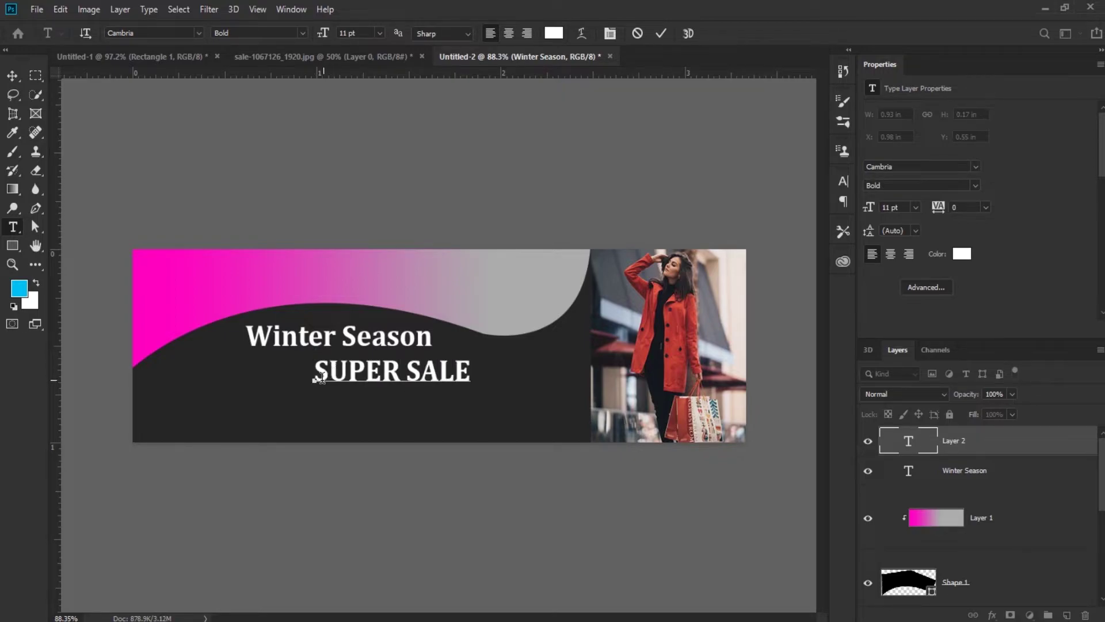
drag(315, 374, 497, 380)
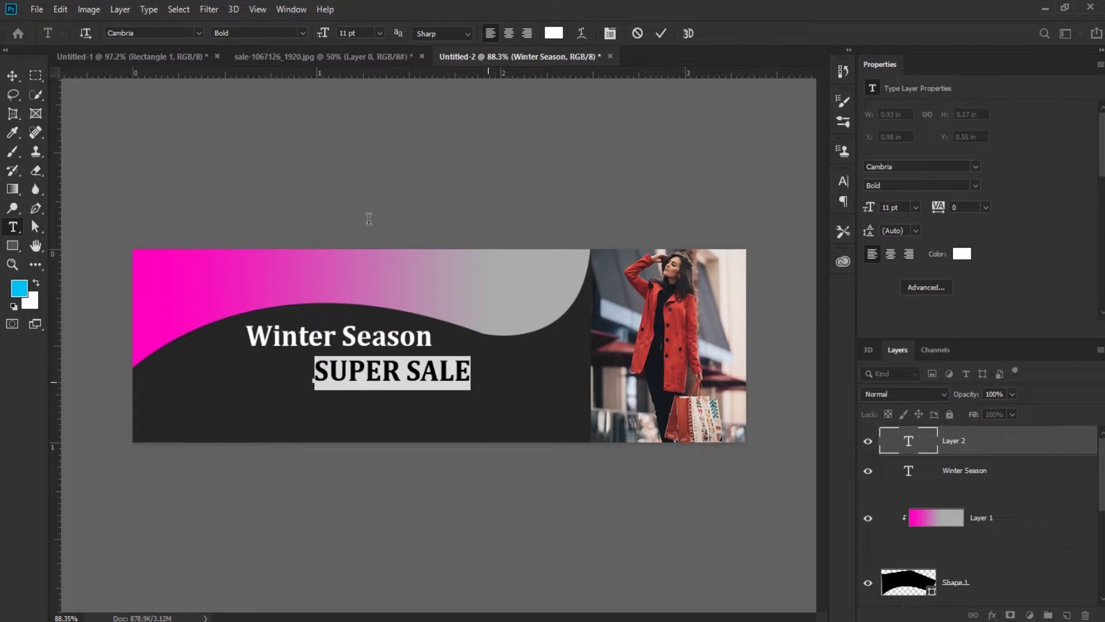
click(382, 35)
click(371, 144)
click(12, 76)
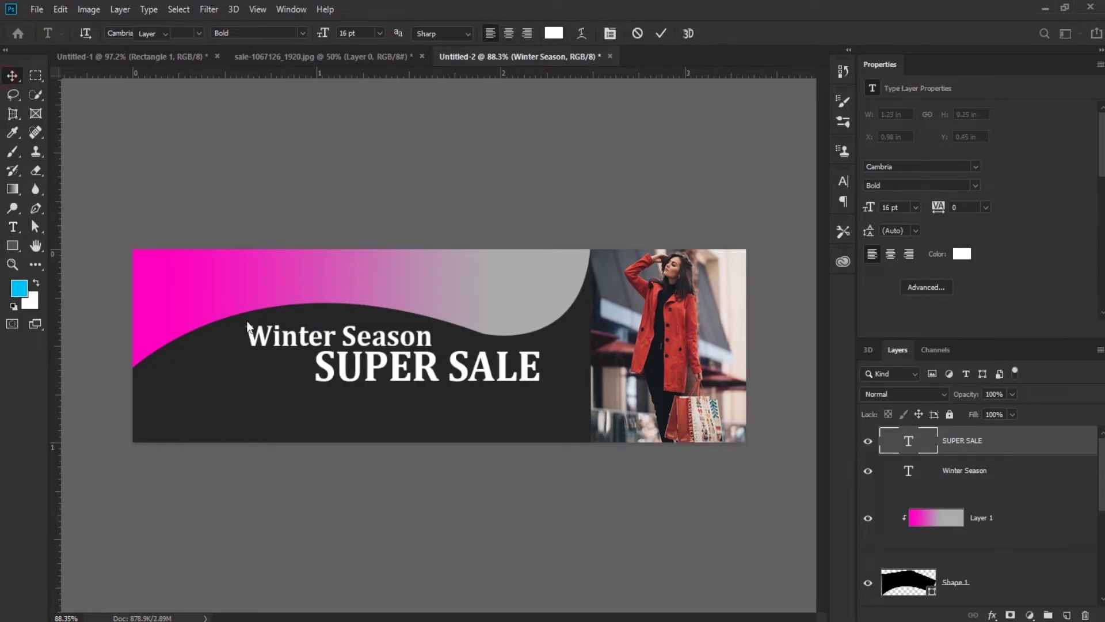
drag(389, 377, 403, 392)
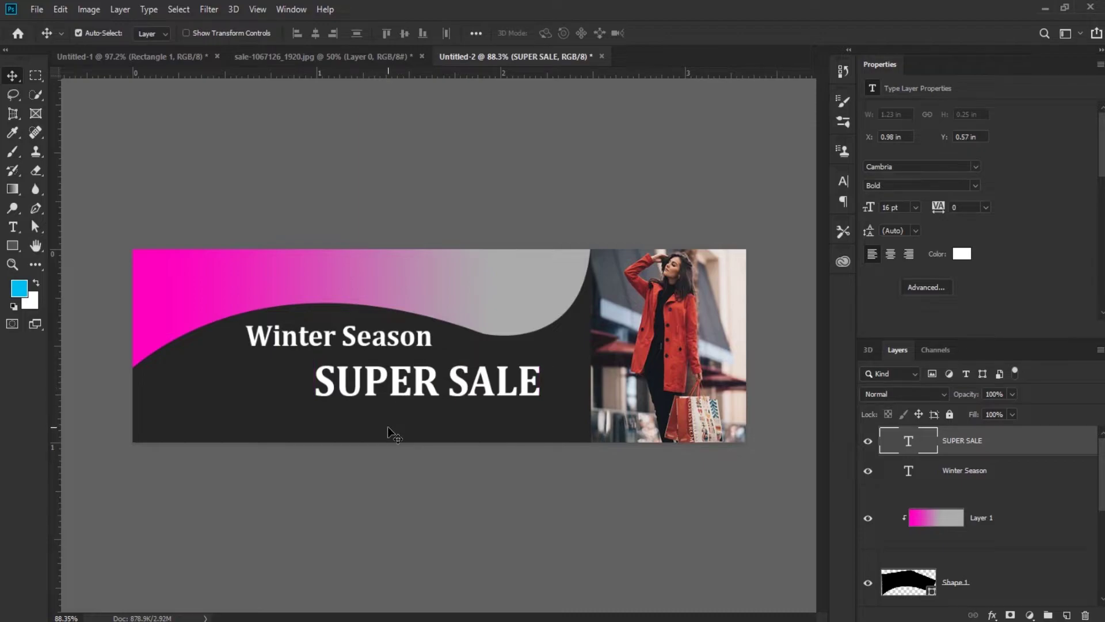
Step: Add 'Flat 50% OFF' at 11 pt below SUPER SALE, moved right toward the photo
key(t)
click(363, 431)
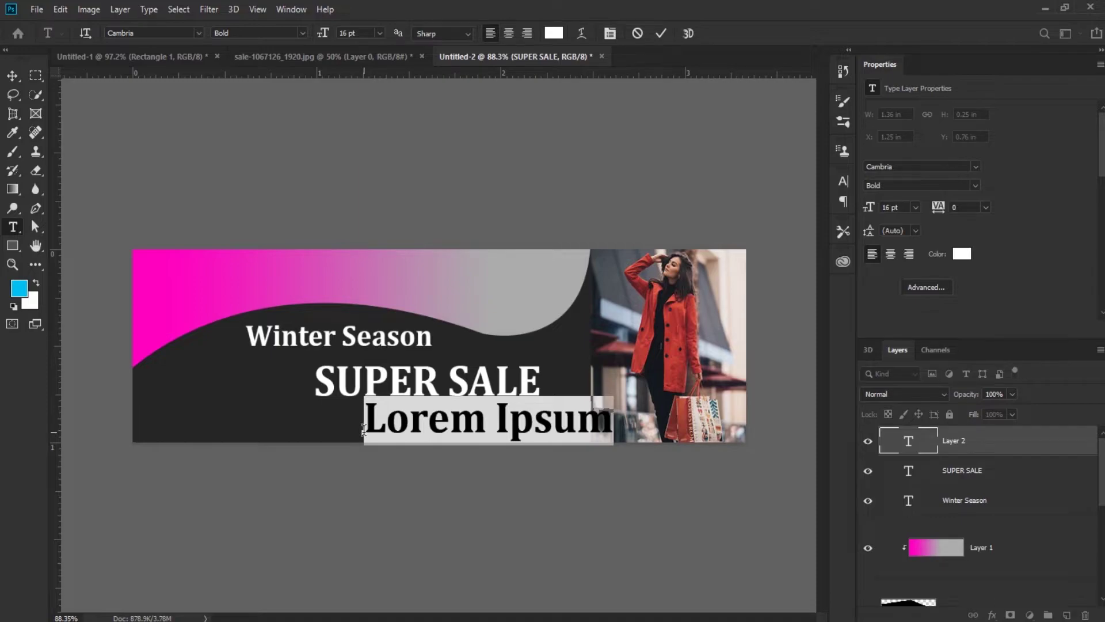
text(Fl)
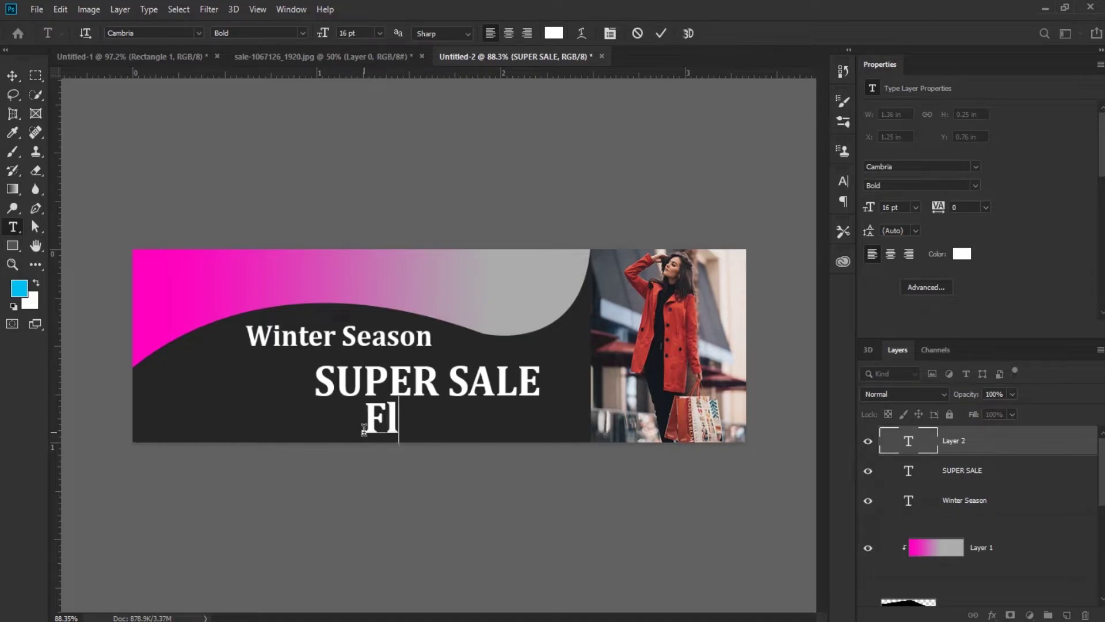
text(at )
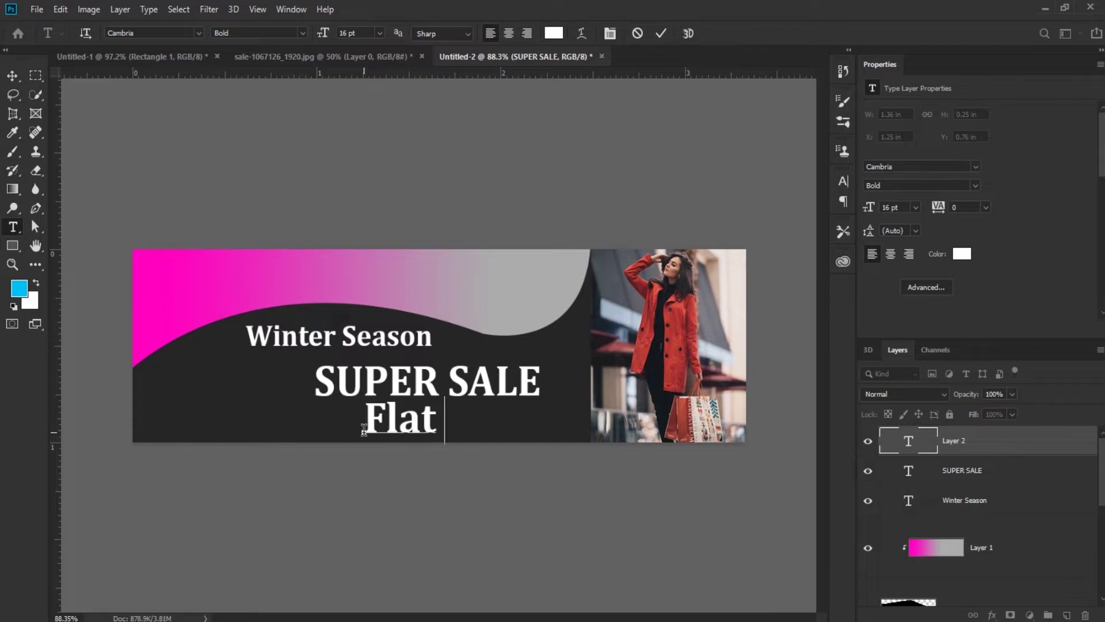
text(5)
text(0%)
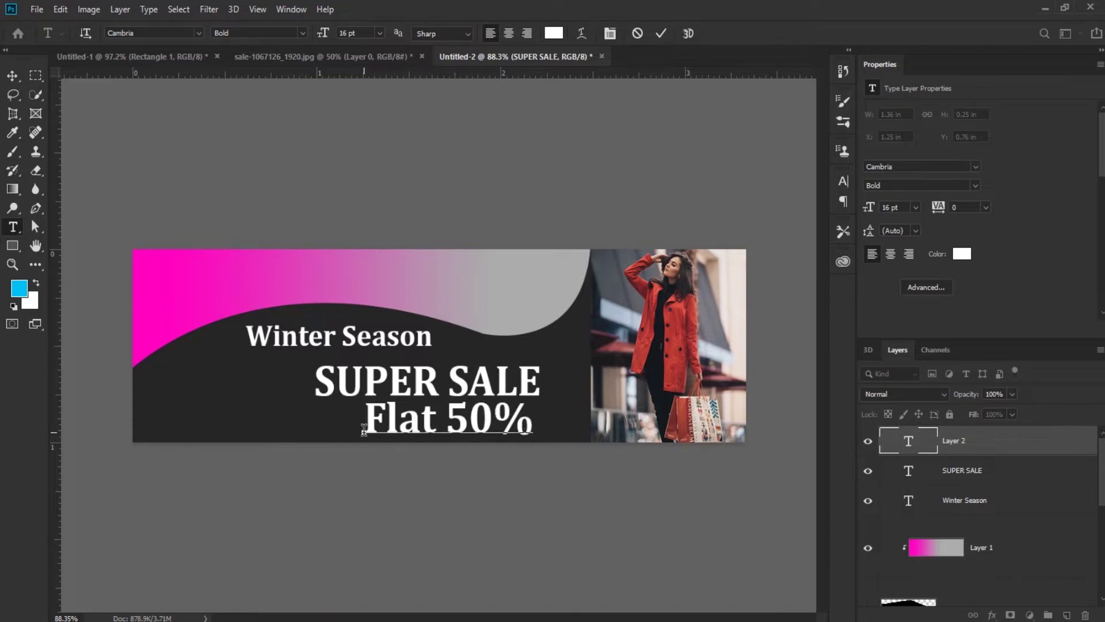
text( OFF)
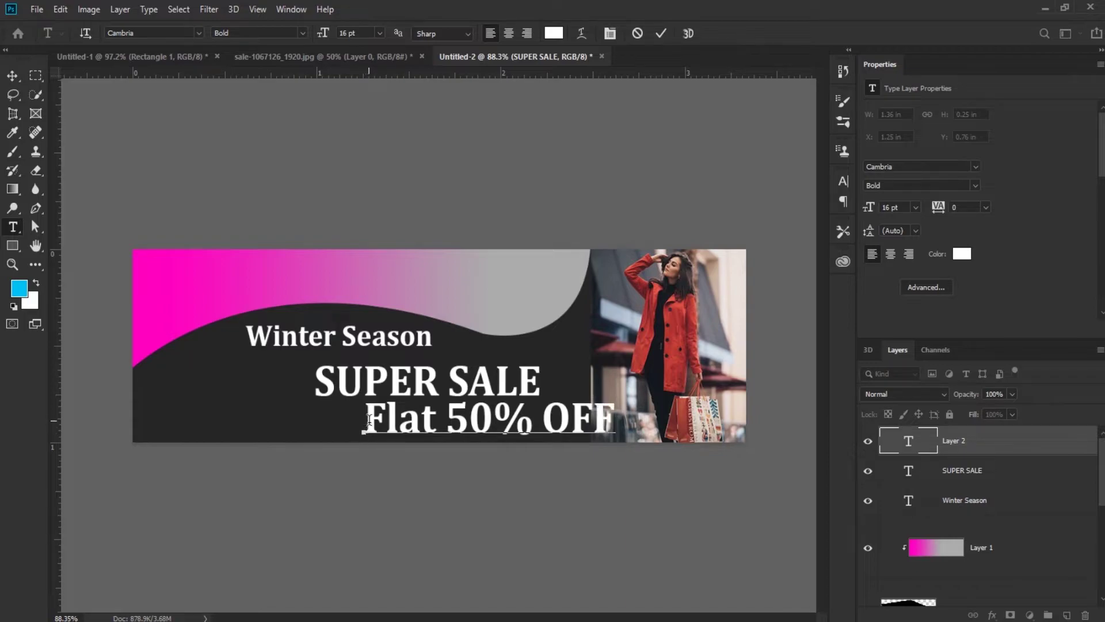
drag(364, 429, 681, 423)
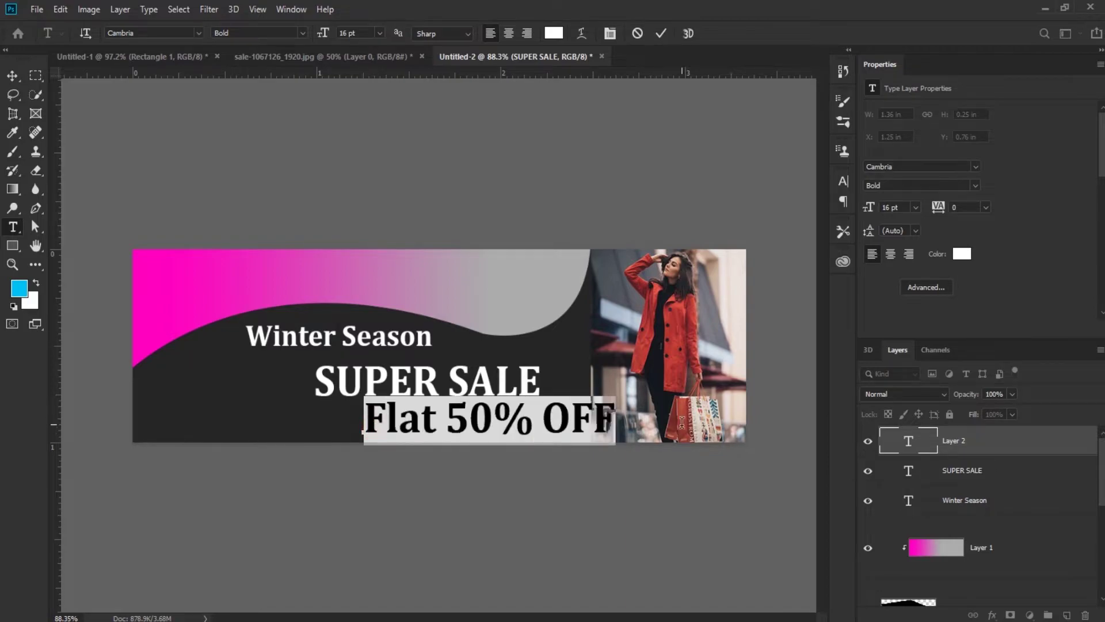
click(379, 33)
click(368, 109)
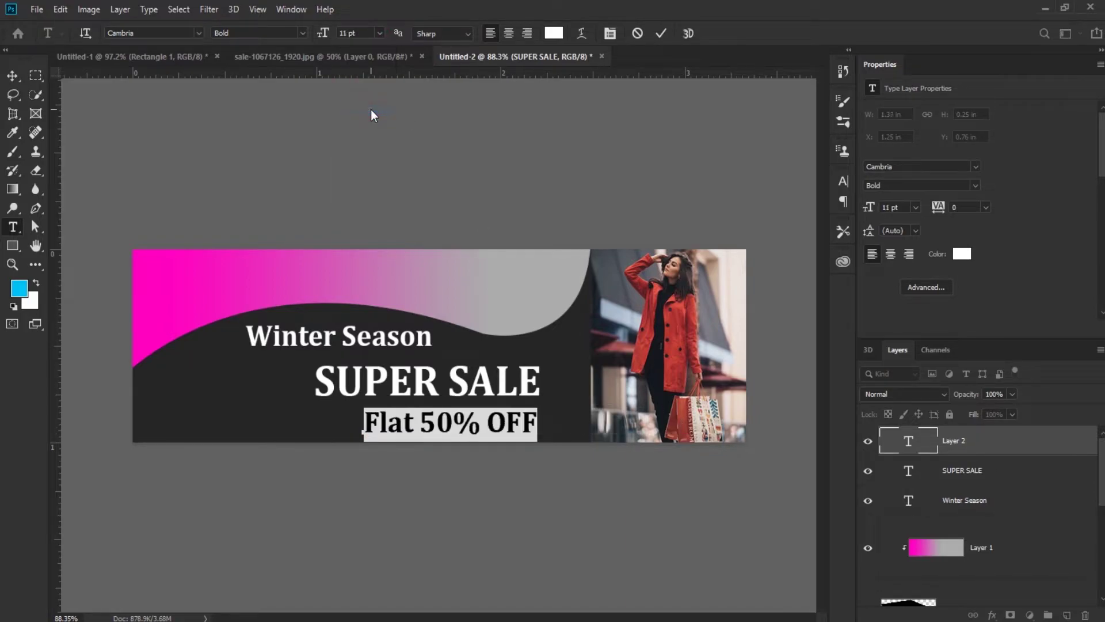
click(12, 74)
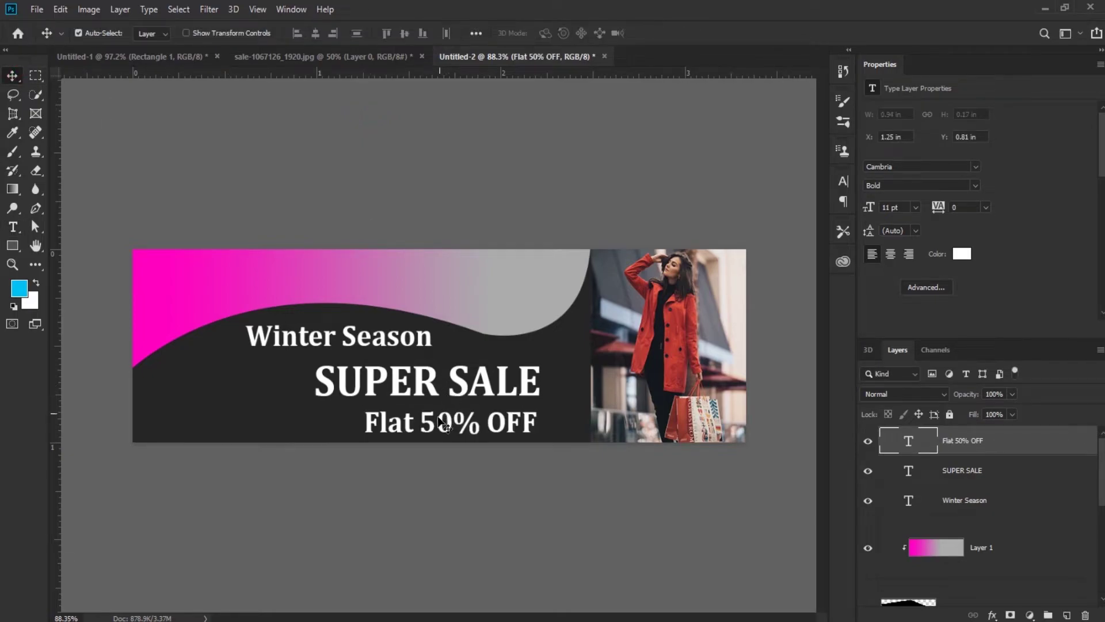
drag(441, 424, 485, 430)
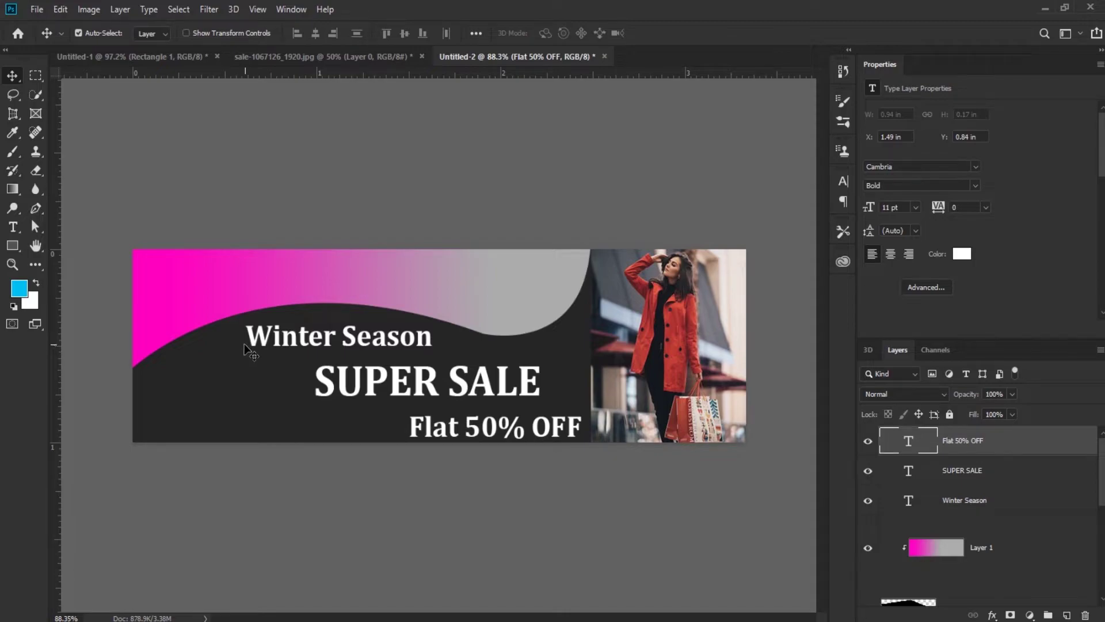
Step: Recolour the SUPER SALE text to bright yellow #f6ff00
double_click(365, 379)
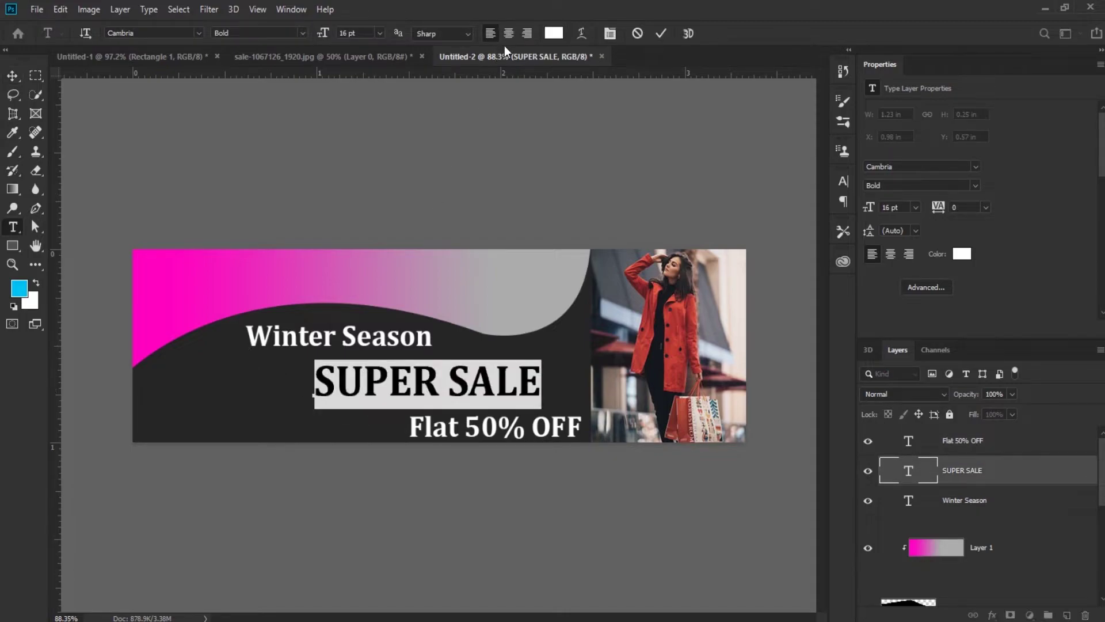
click(554, 32)
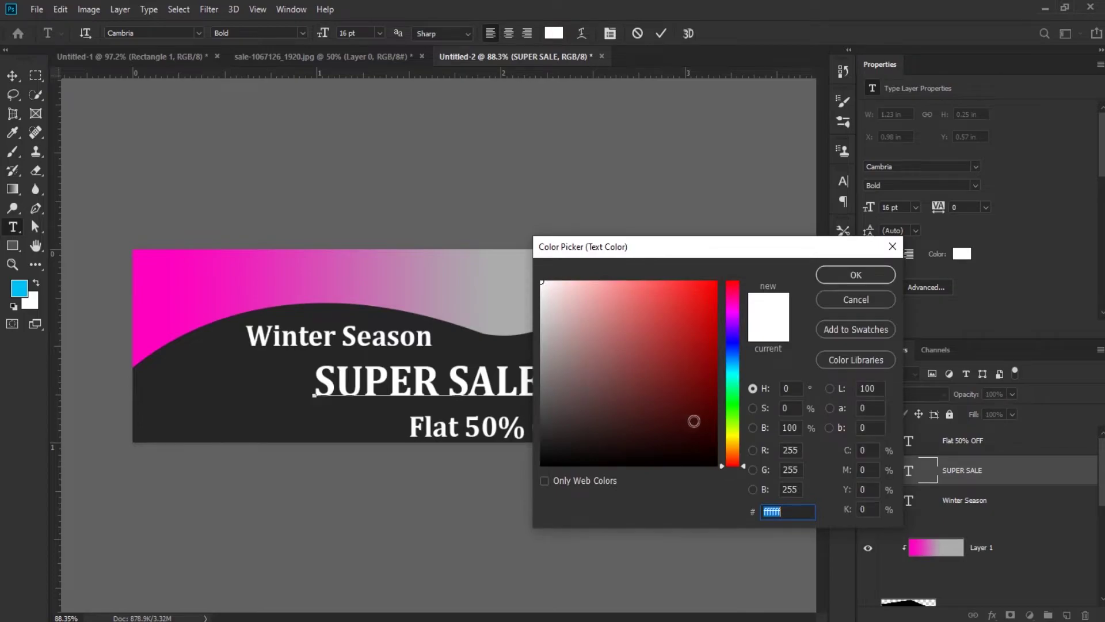
click(732, 433)
drag(679, 300, 743, 272)
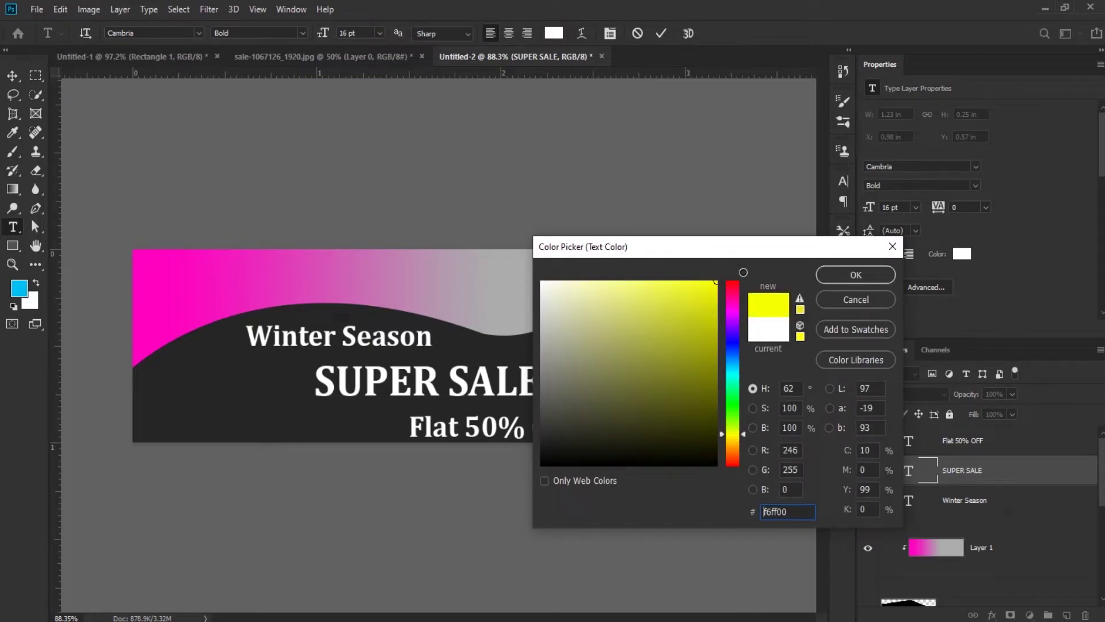
click(847, 278)
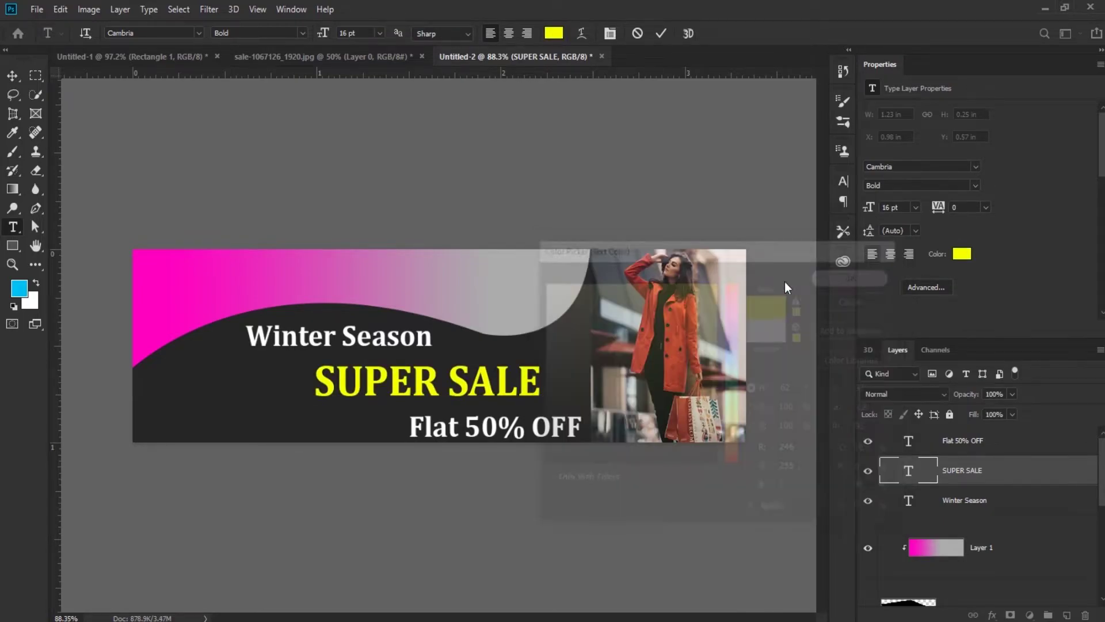
click(12, 76)
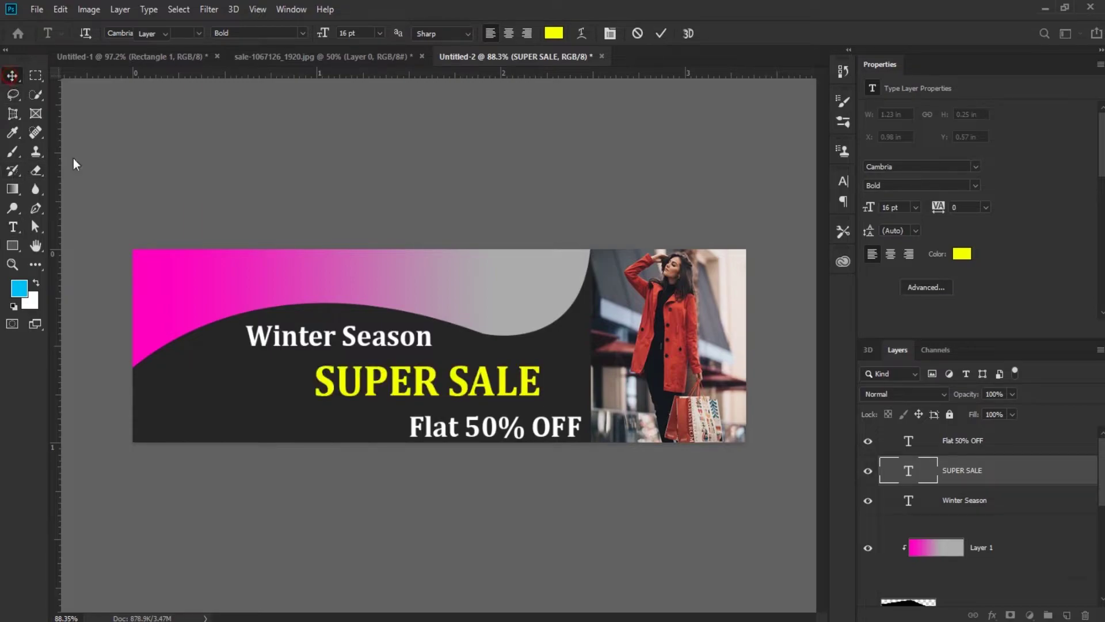
Step: Draw a rectangle around SUPER SALE with no fill and a 2 px white stroke
click(12, 246)
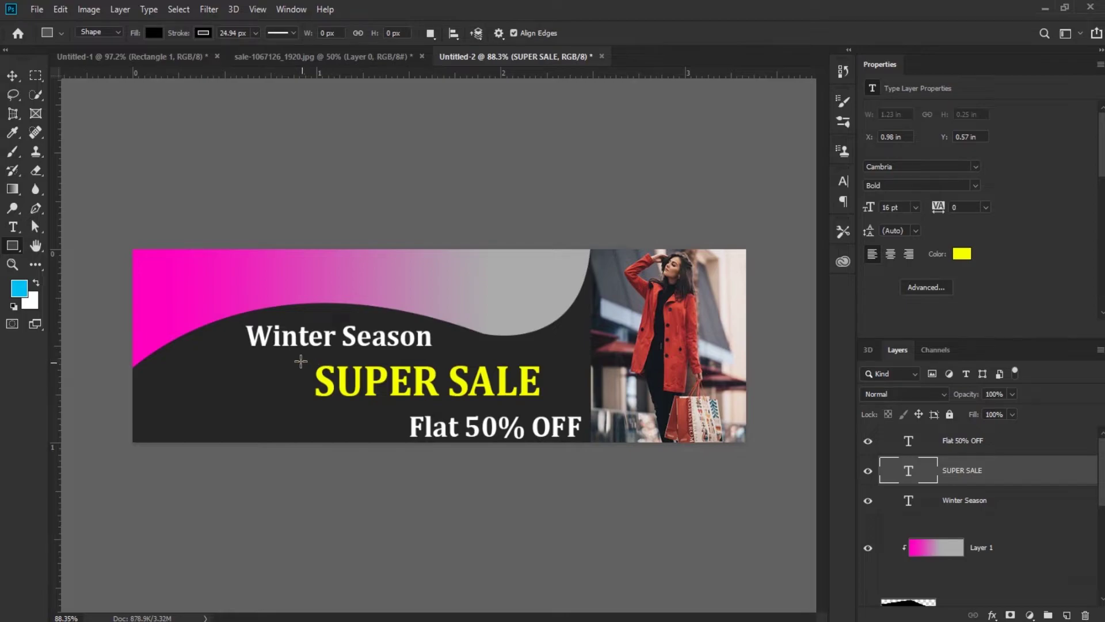
mouse_move(306, 358)
mouse_down()
mouse_move(380, 405)
mouse_move(543, 405)
mouse_up()
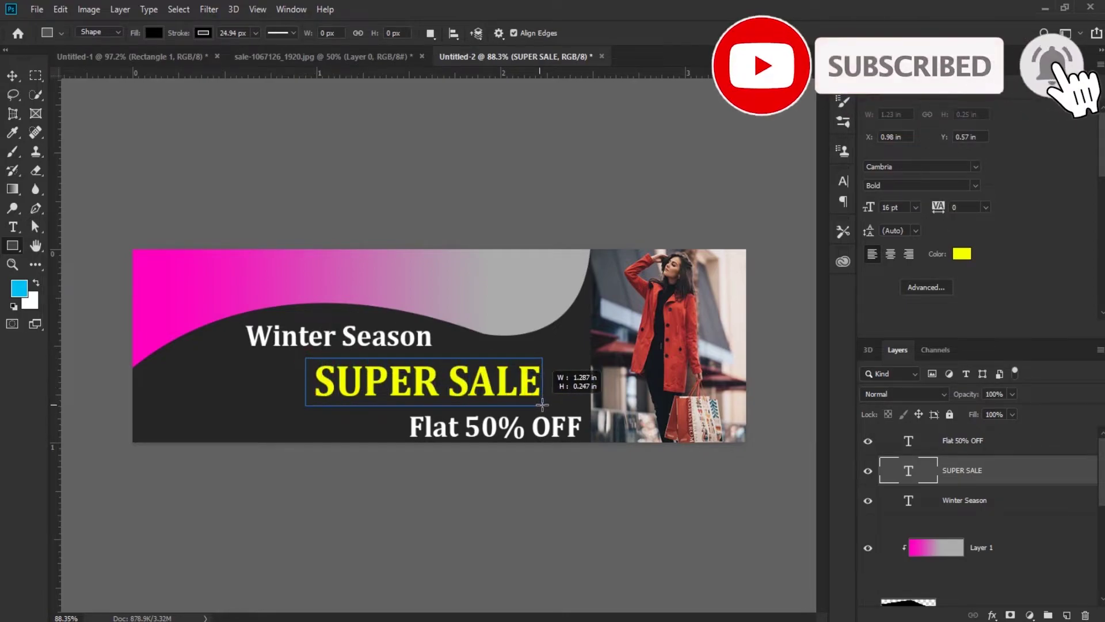
drag(543, 405, 544, 404)
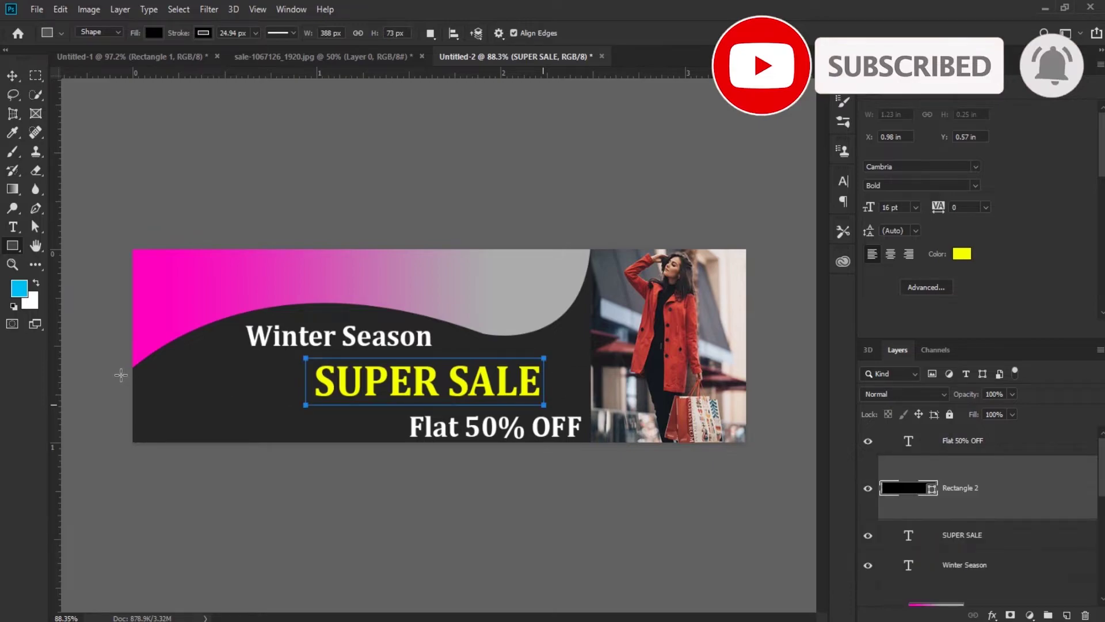
click(153, 33)
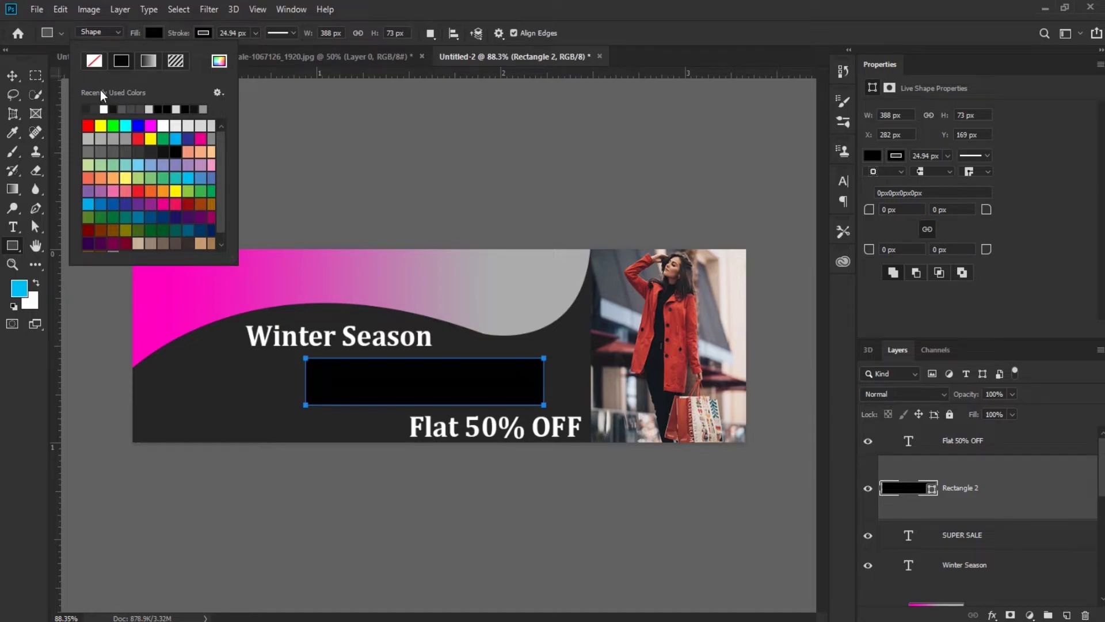
click(93, 66)
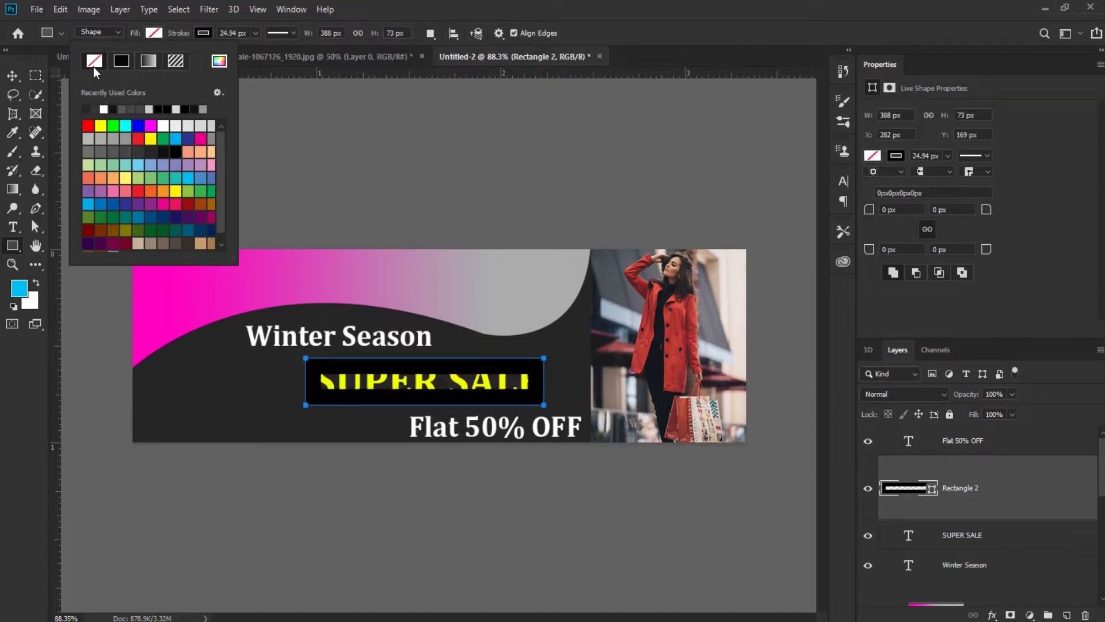
click(205, 33)
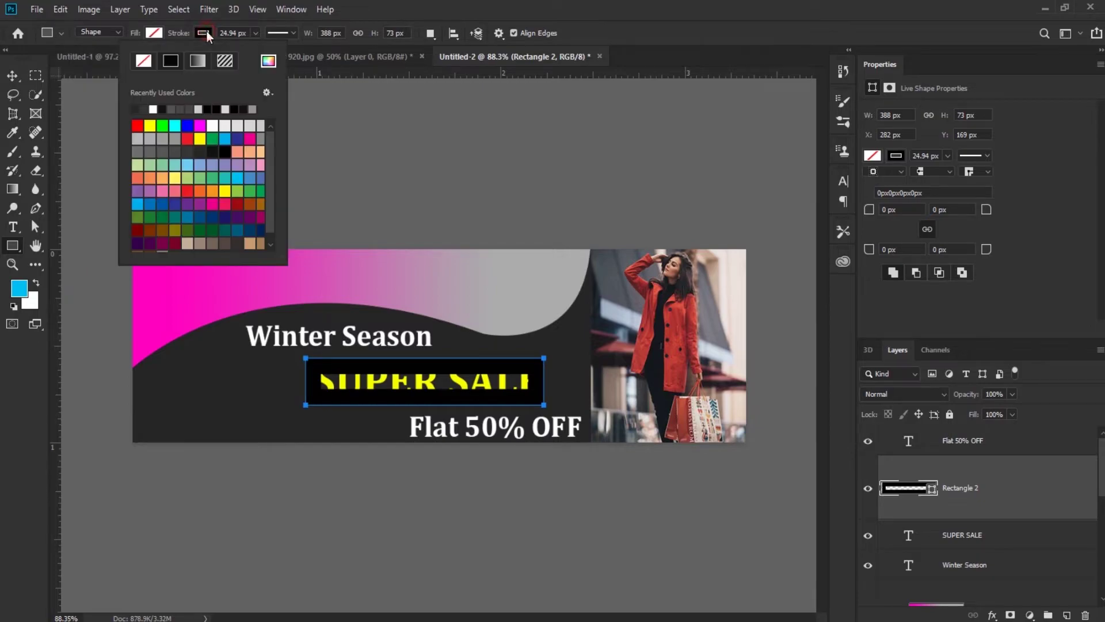
click(152, 109)
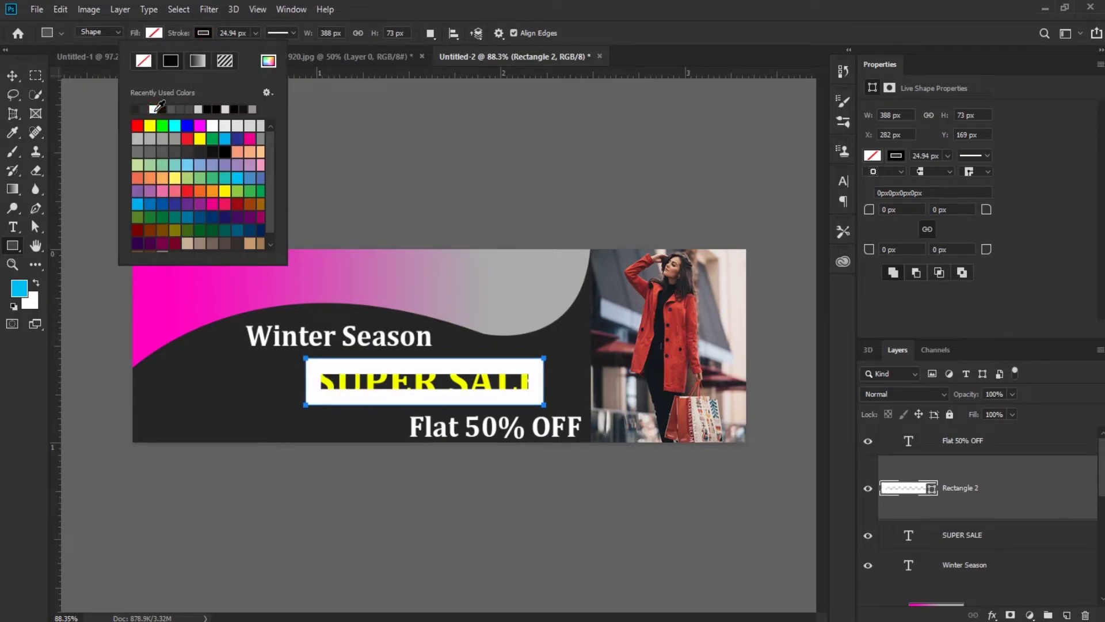
click(253, 33)
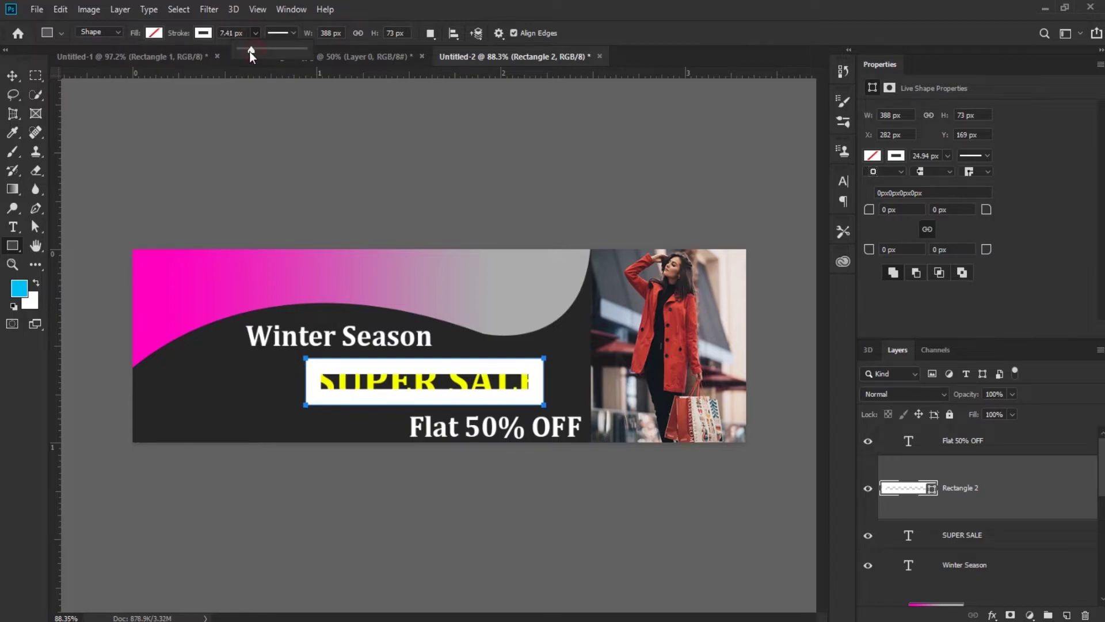
drag(250, 50, 248, 50)
text(2)
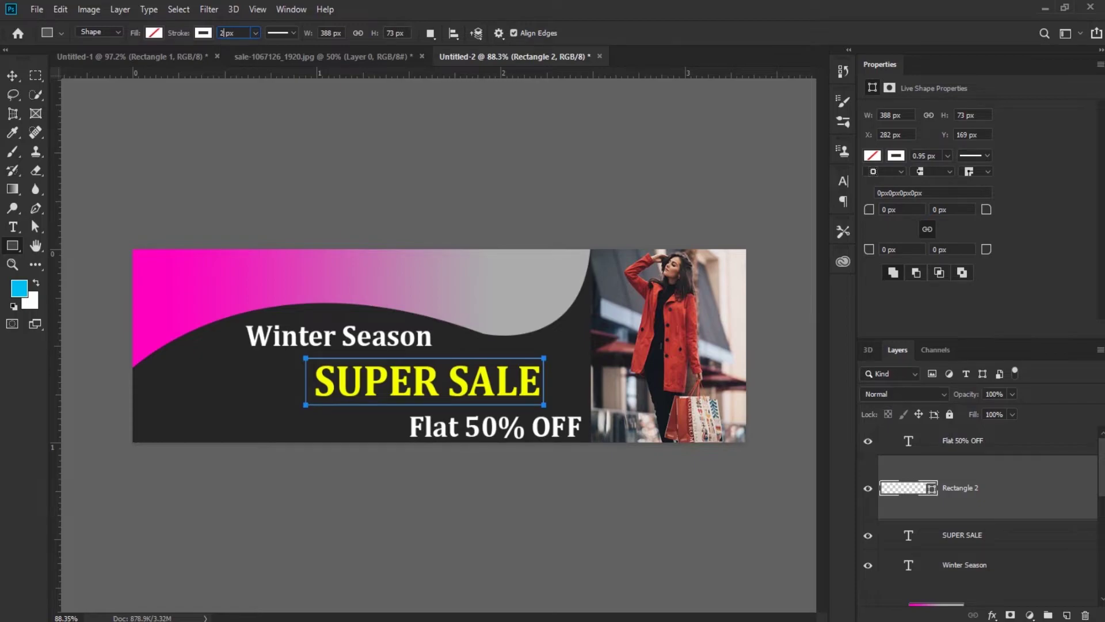
key(Return)
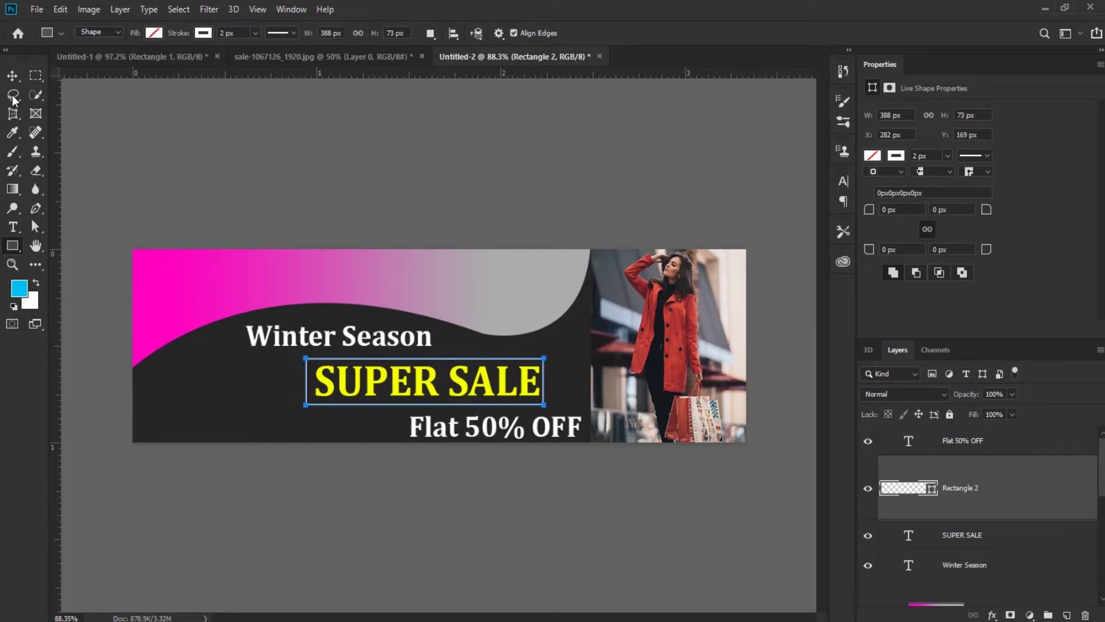
click(11, 76)
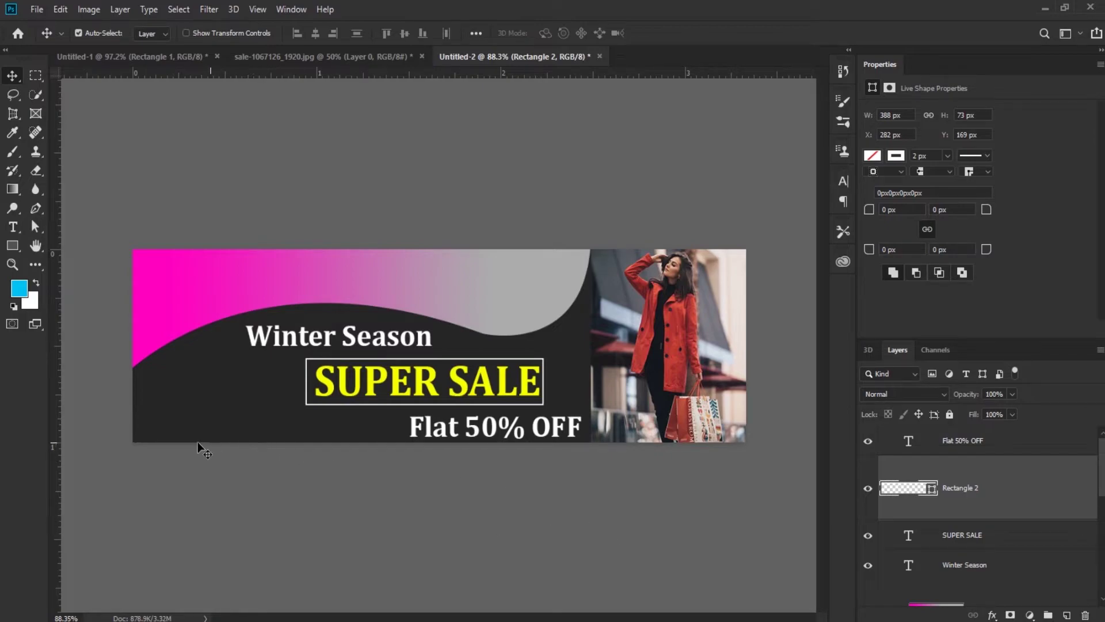
Step: Type SHOP NOW as a new text line at the banner's lower left
key(t)
click(148, 432)
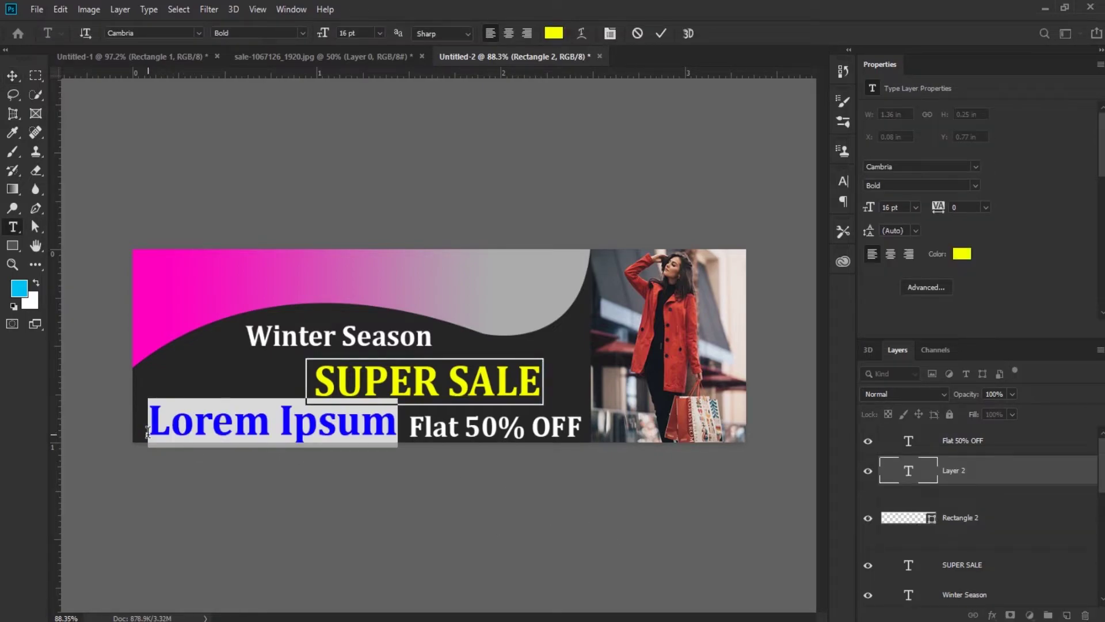
key(BackSpace)
text(SH)
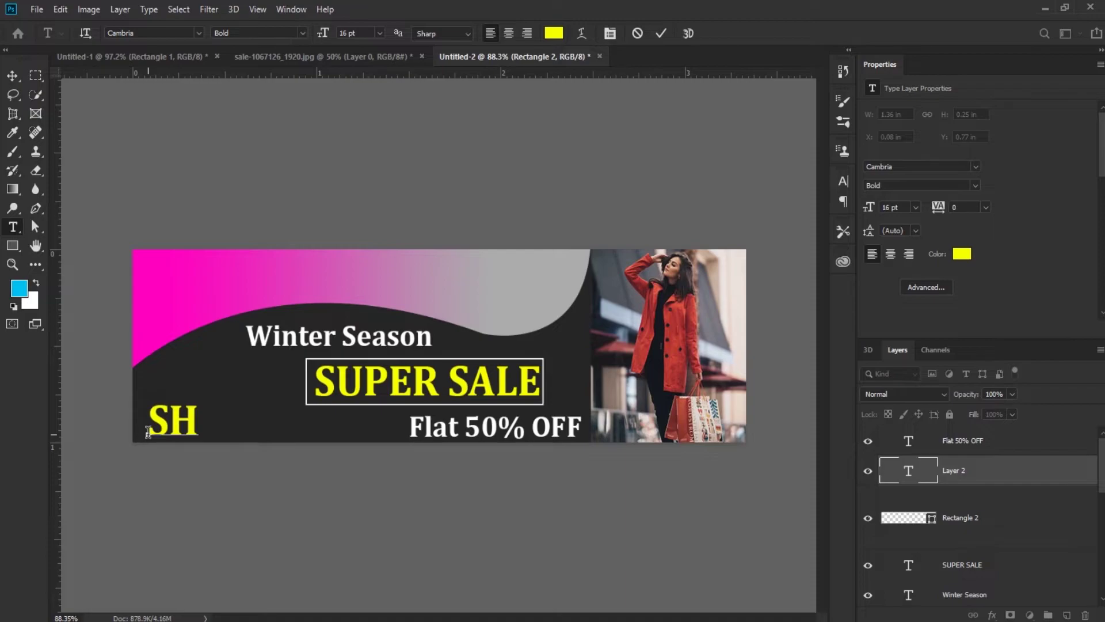
text(op)
key(BackSpace)
key(BackSpace)
text(OP)
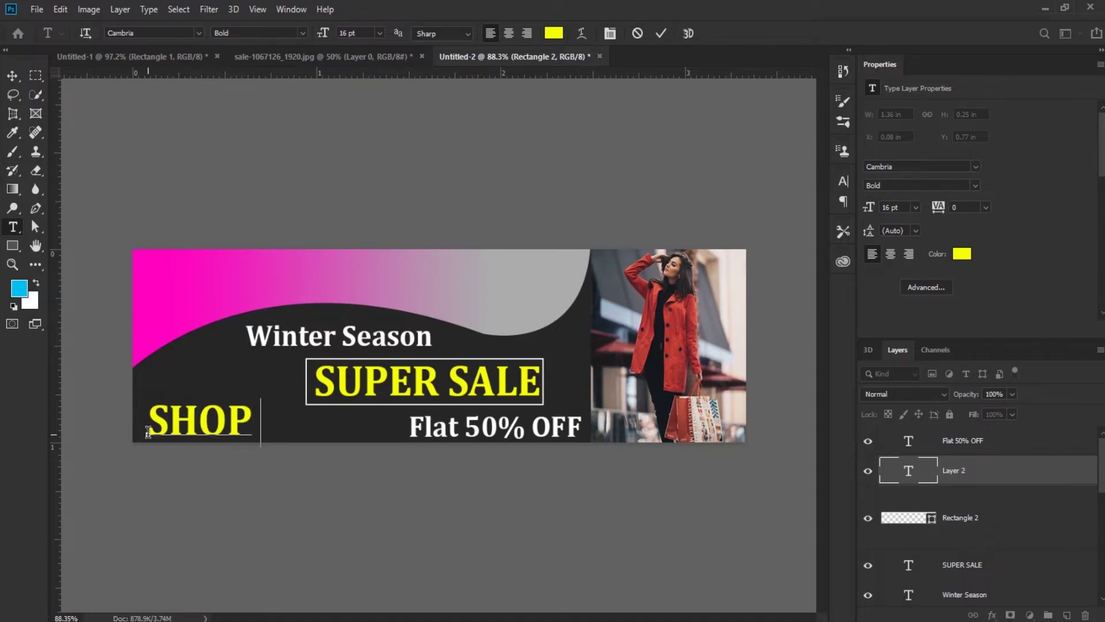
text( NOW)
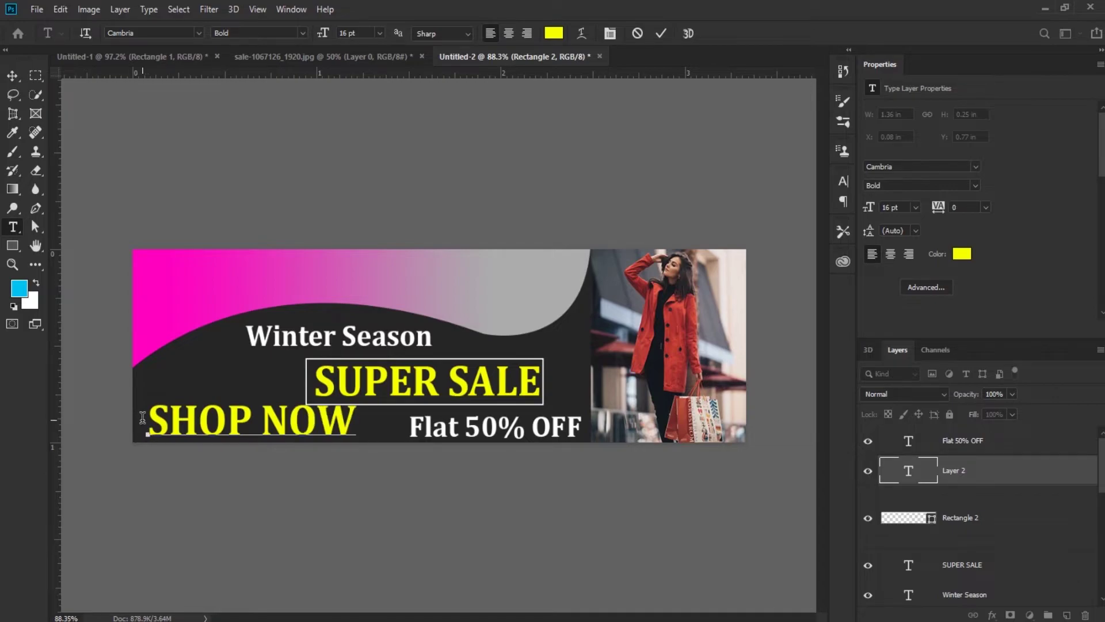
Step: Set SHOP NOW to 8 pt Bahnschrift and nudge it slightly left
drag(147, 426, 364, 422)
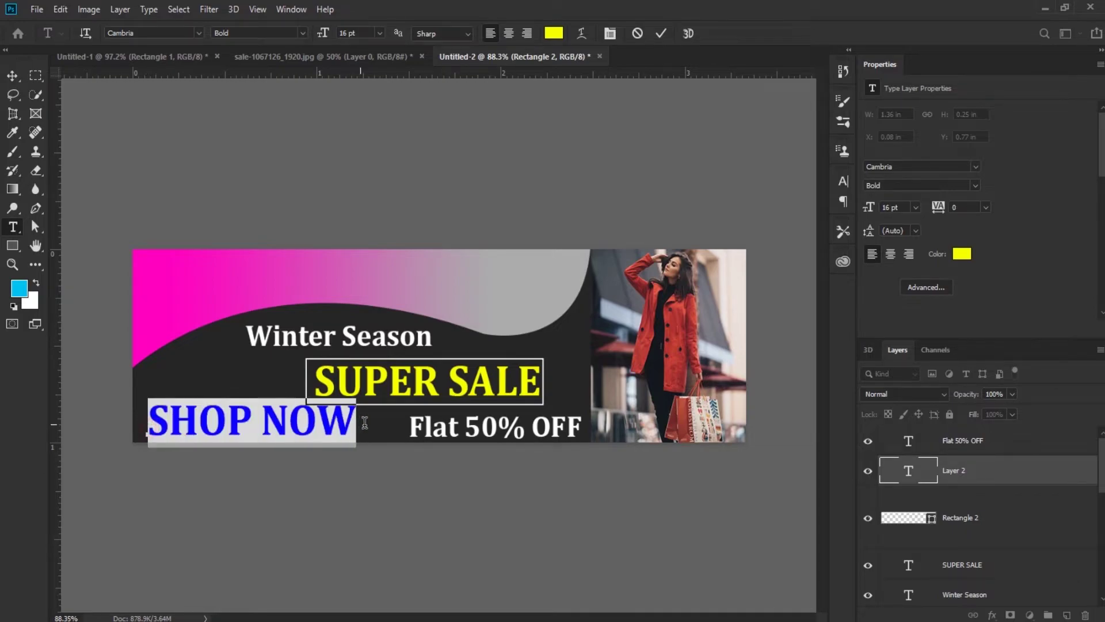
click(380, 33)
click(359, 76)
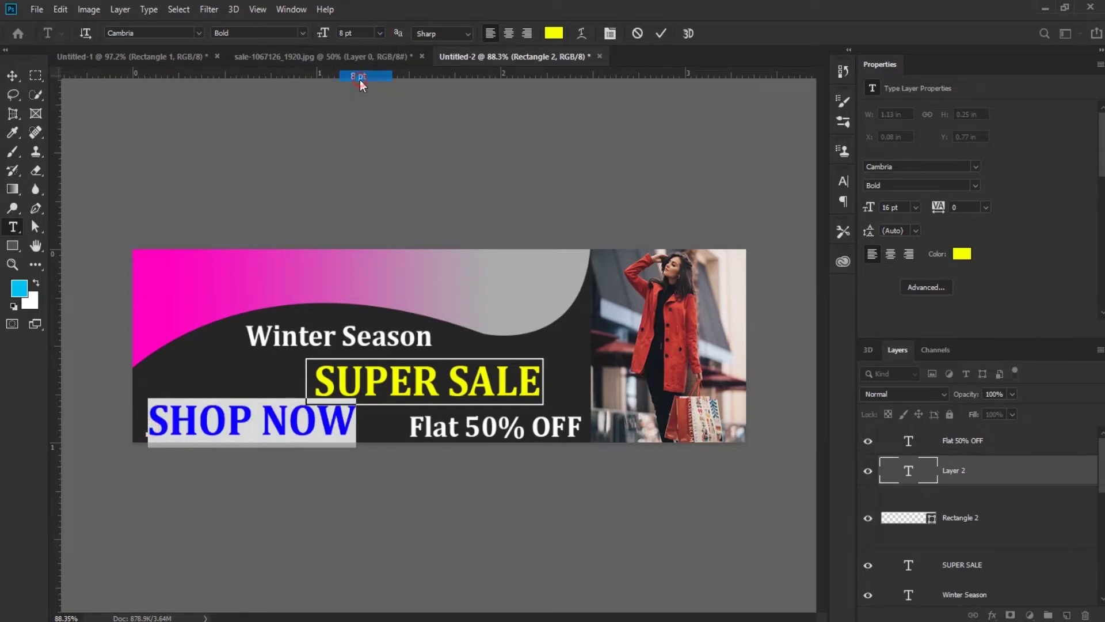
click(975, 166)
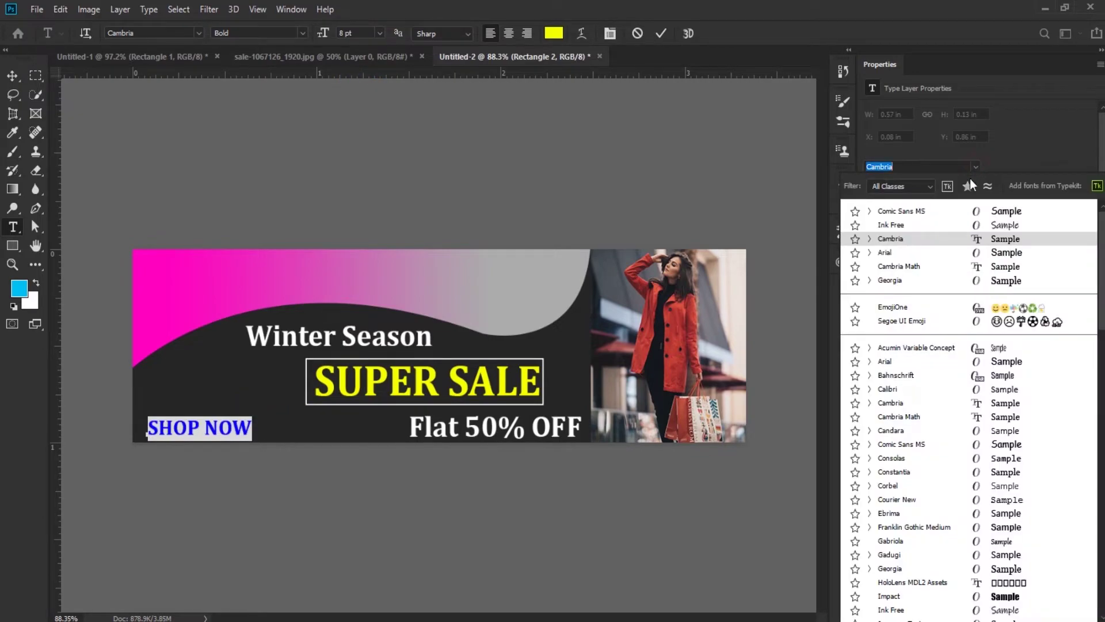
click(1007, 225)
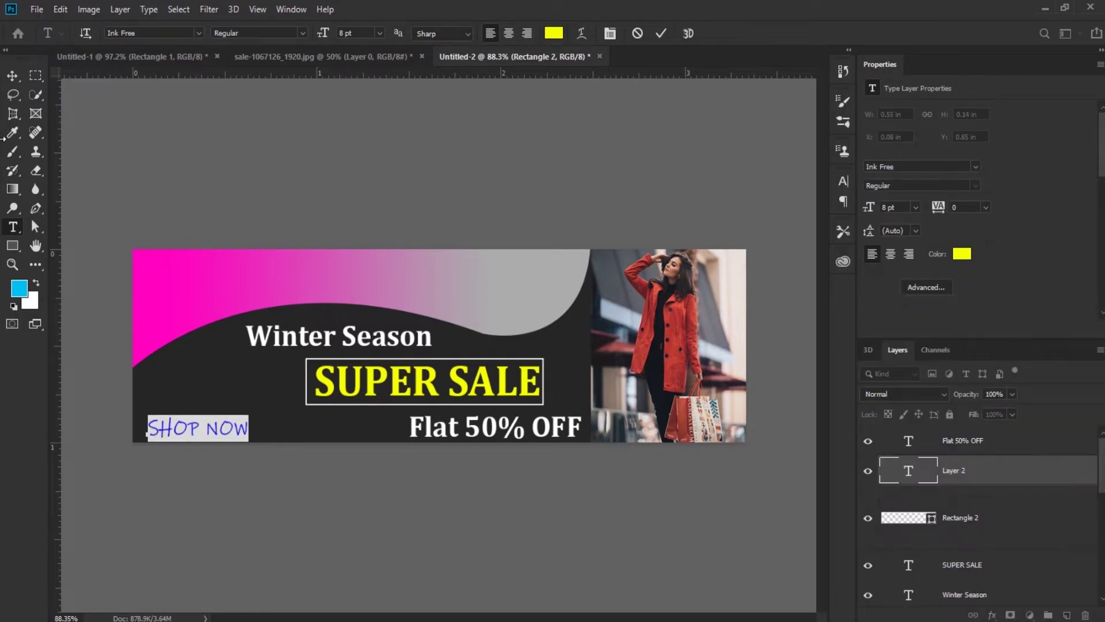
click(12, 78)
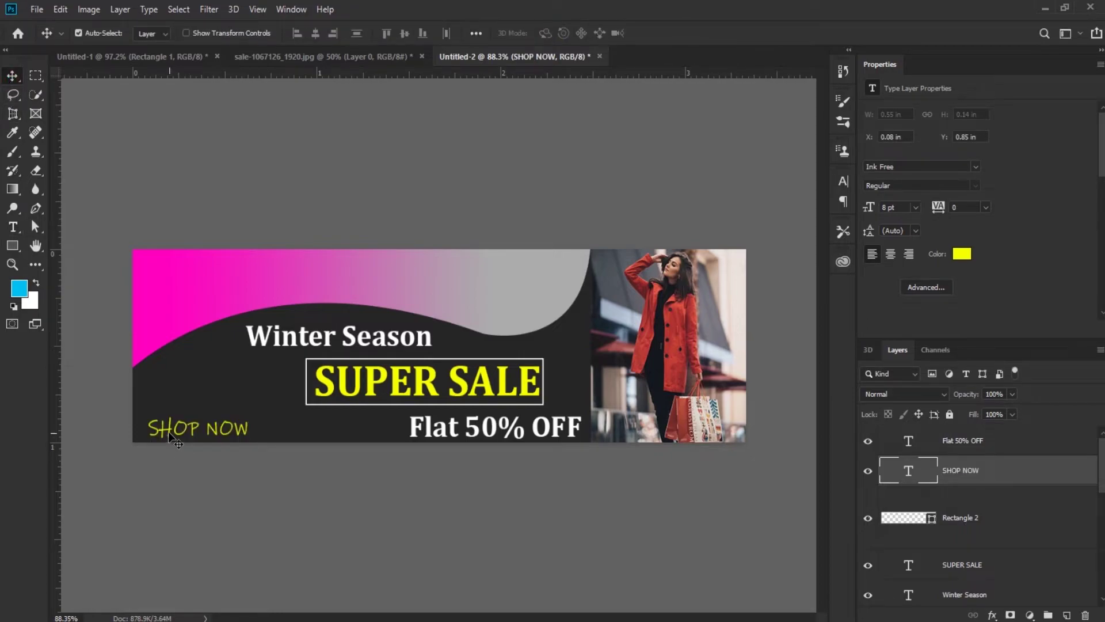
drag(164, 431, 155, 433)
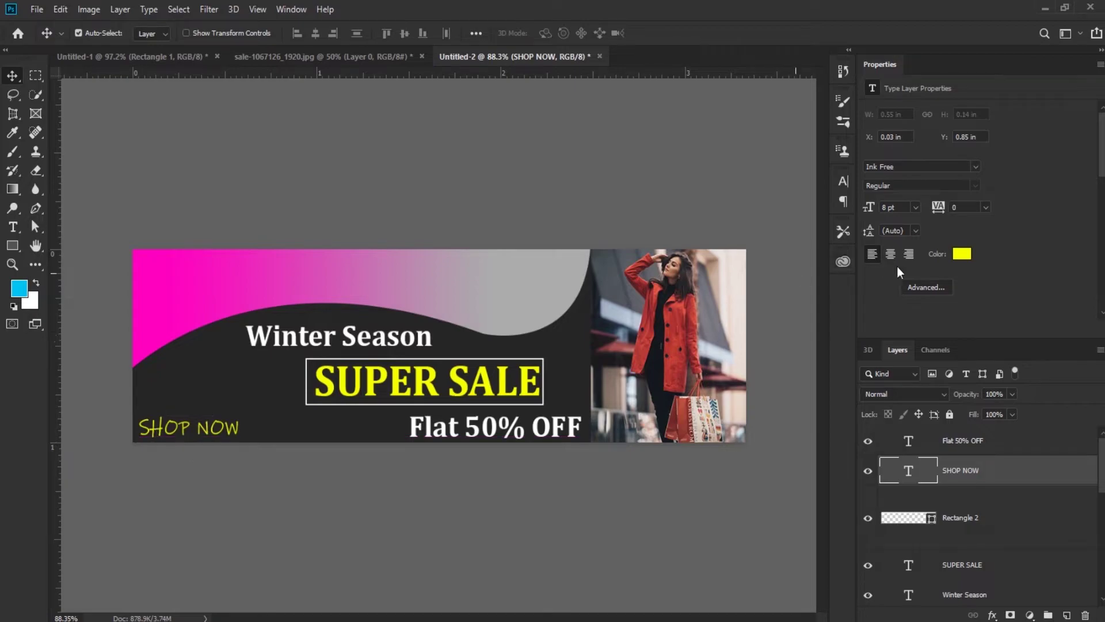
click(972, 167)
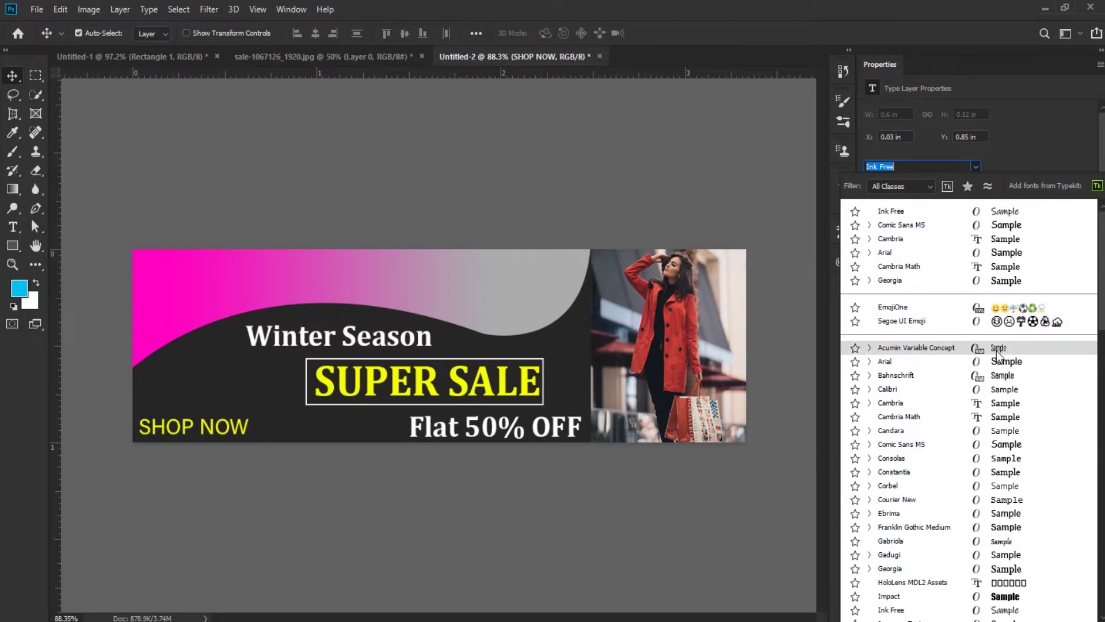
click(999, 381)
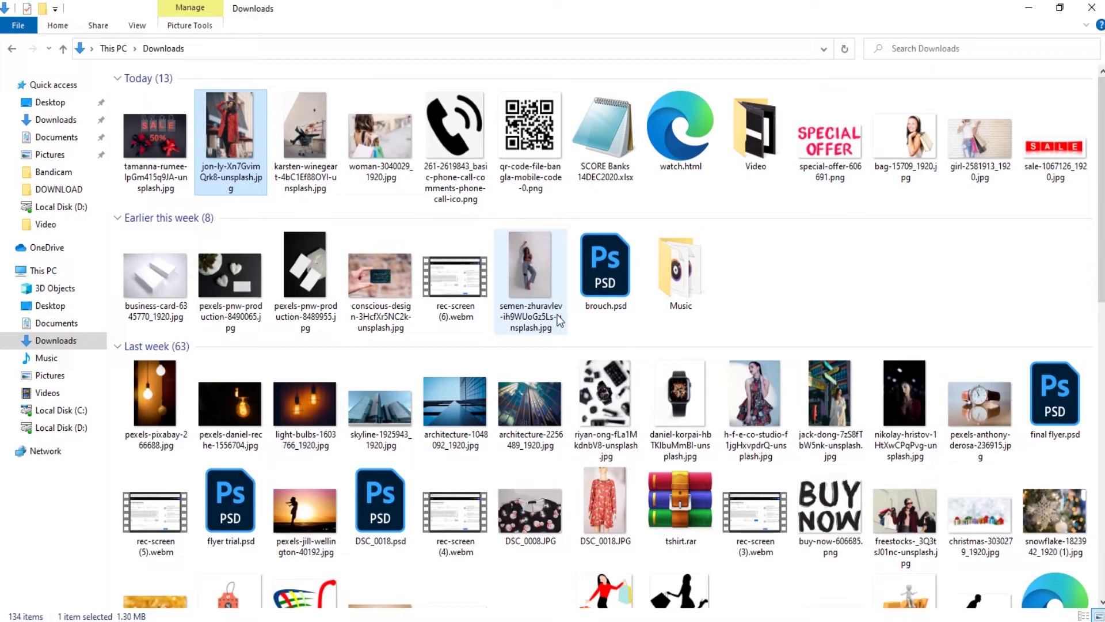
Step: Drag shopping-cart-309592.png from Downloads onto the Photoshop canvas
scroll(534, 302, down, 5)
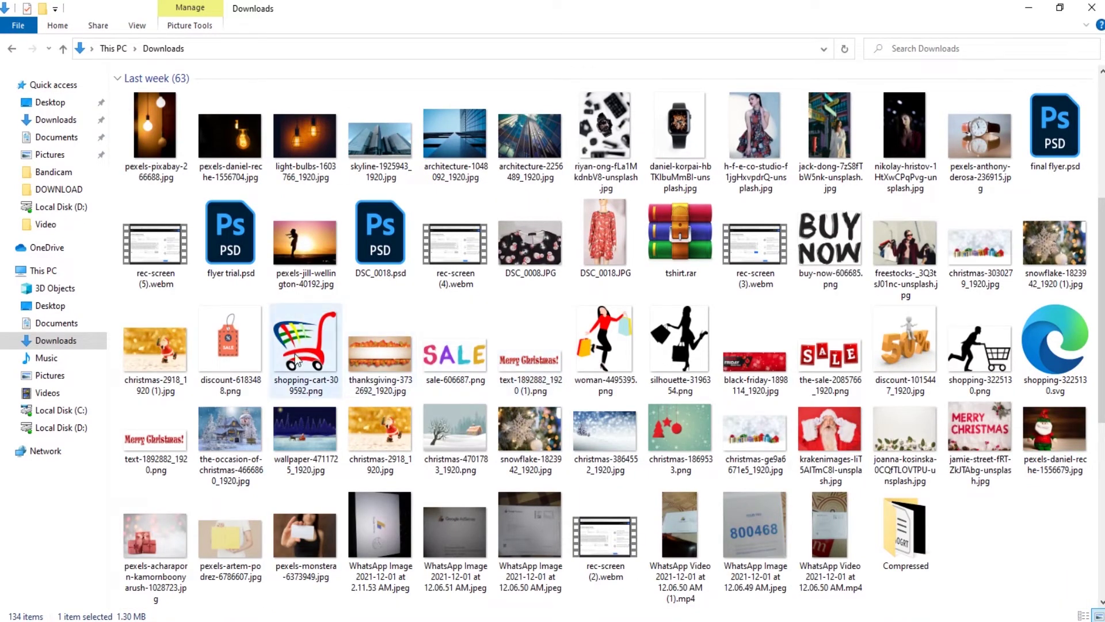
drag(294, 354, 331, 512)
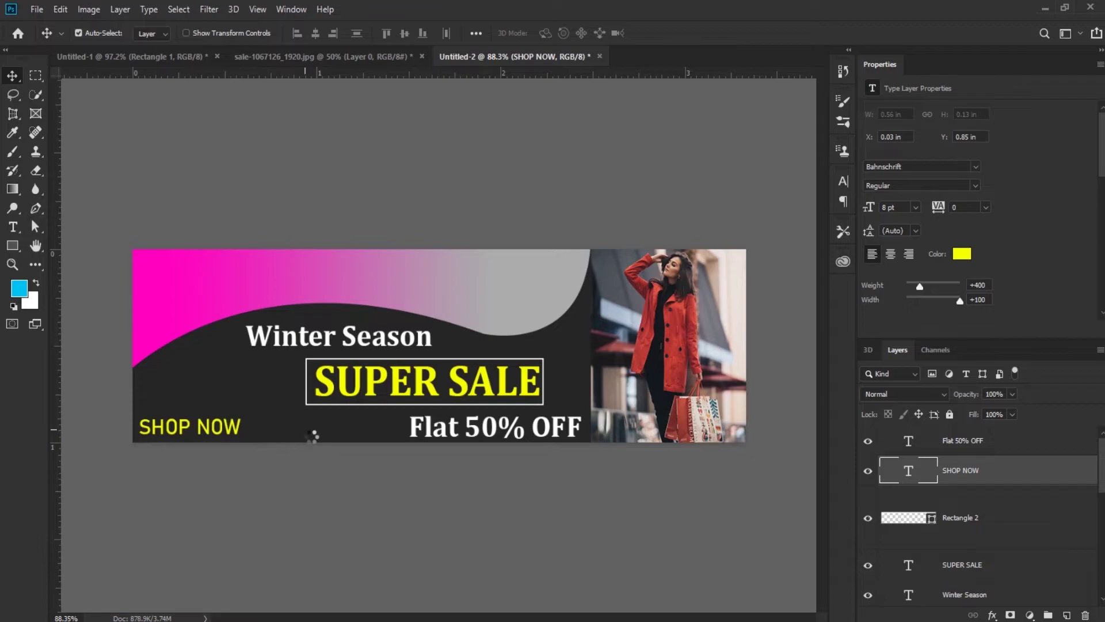
Step: Drop the shopping-cart image onto the banner and shrink it to icon size
drag(331, 512, 312, 436)
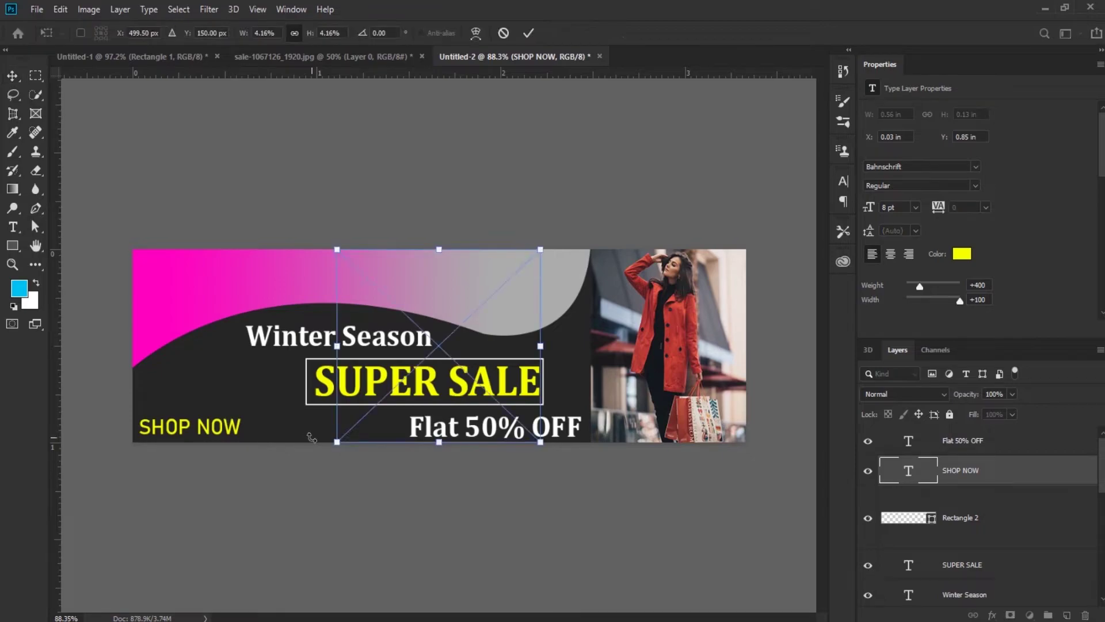
drag(538, 247, 403, 445)
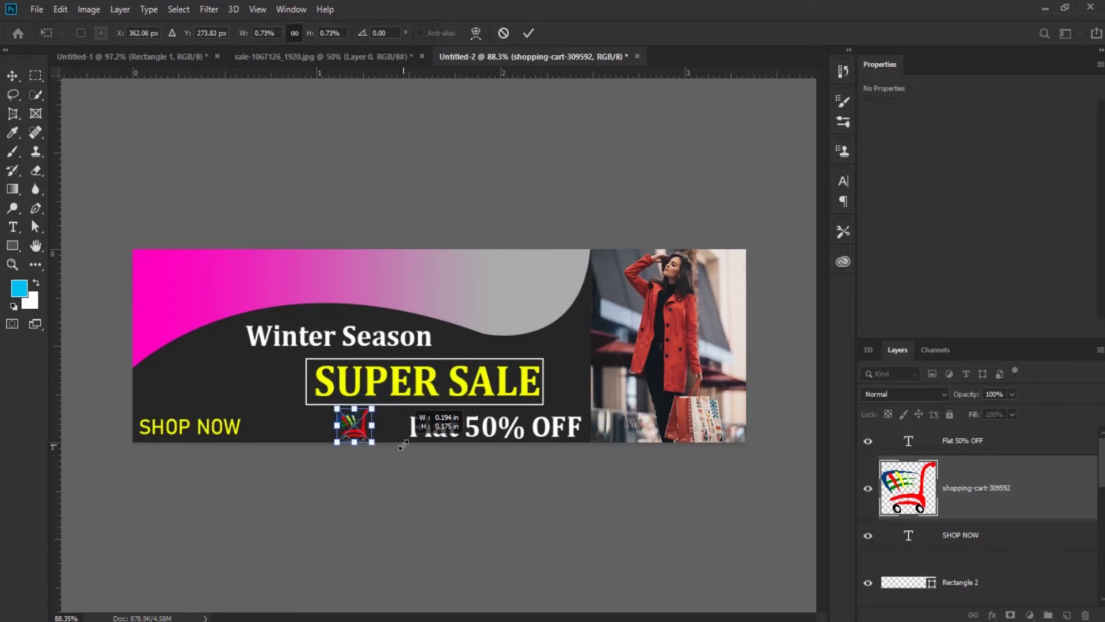
drag(403, 445, 401, 444)
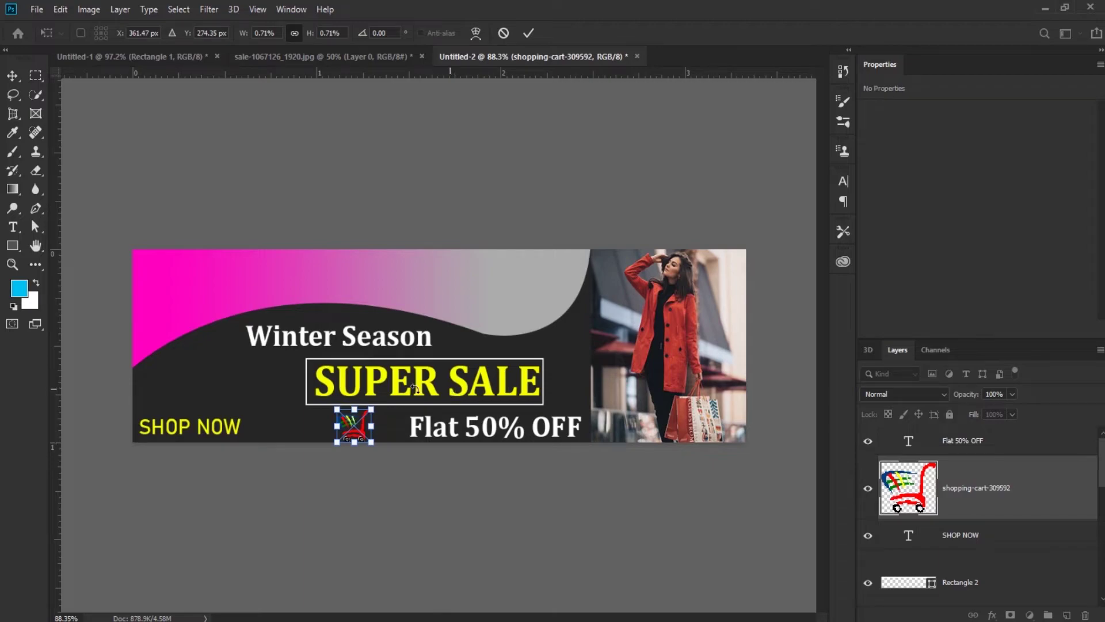
key(Return)
click(357, 401)
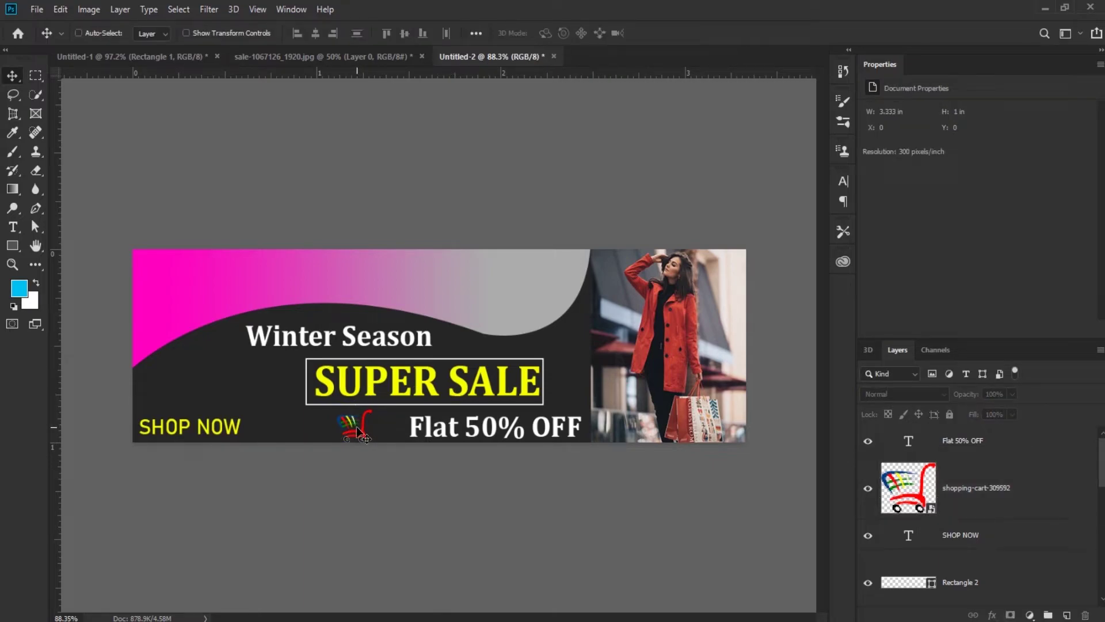
Step: Flip the cart horizontally and place it just right of SHOP NOW
key(ctrl)
click(980, 500)
key(ctrl+t)
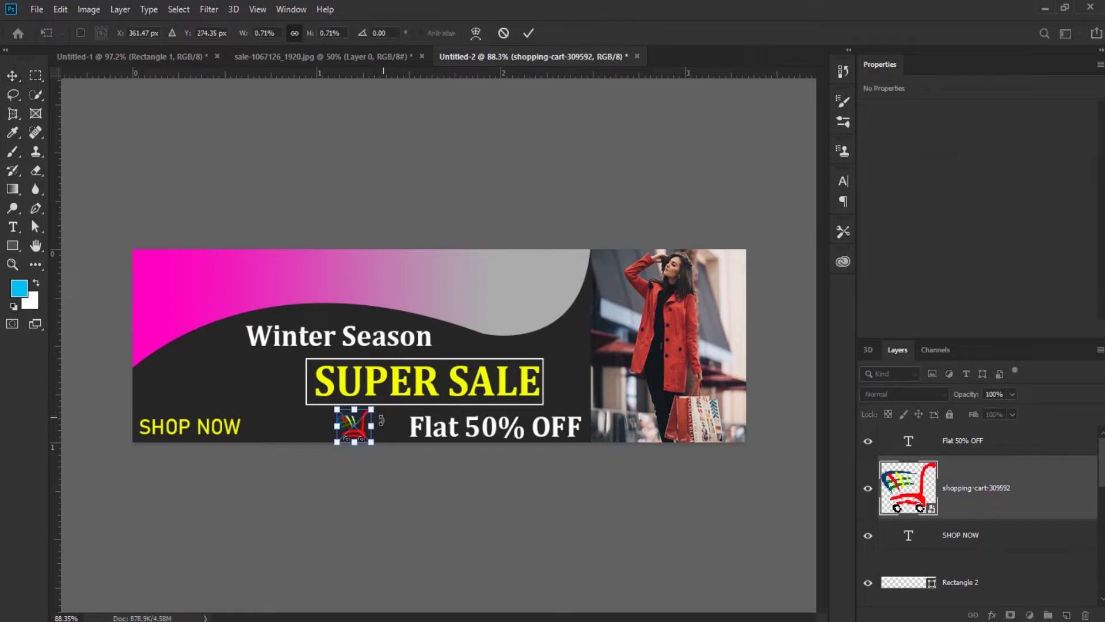
right_click(354, 432)
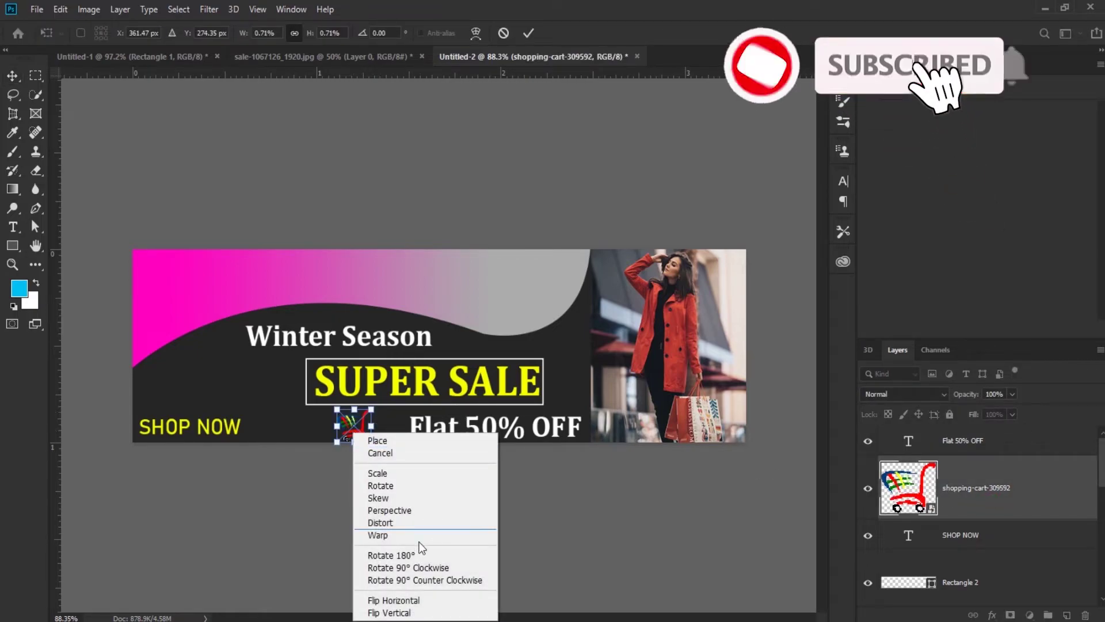
click(394, 600)
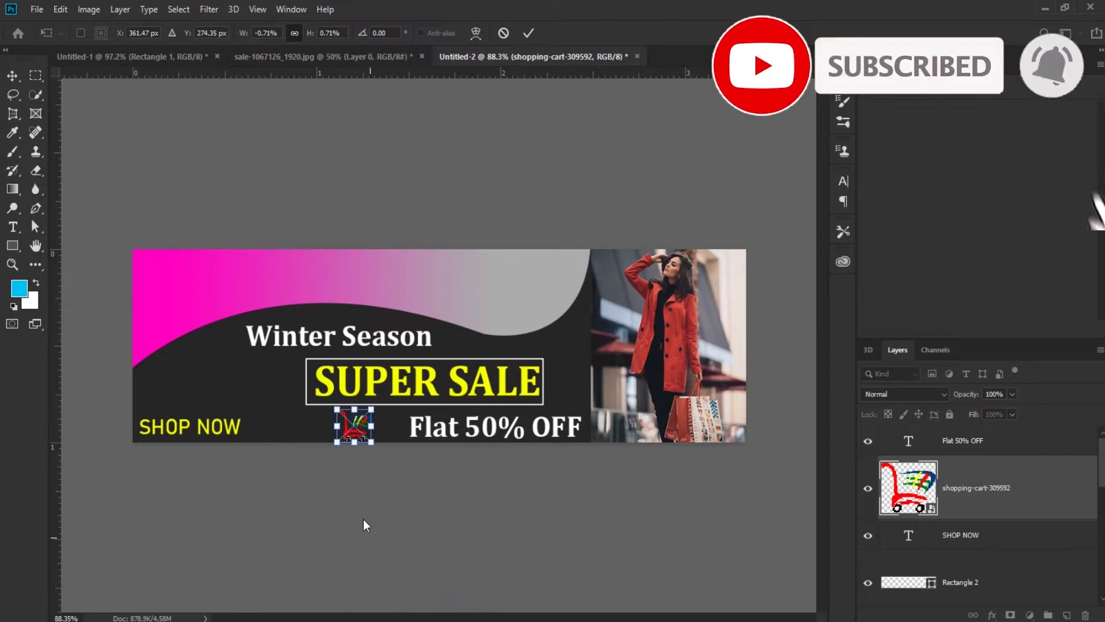
mouse_move(354, 436)
mouse_down()
mouse_move(263, 433)
mouse_move(274, 415)
mouse_up()
key(Return)
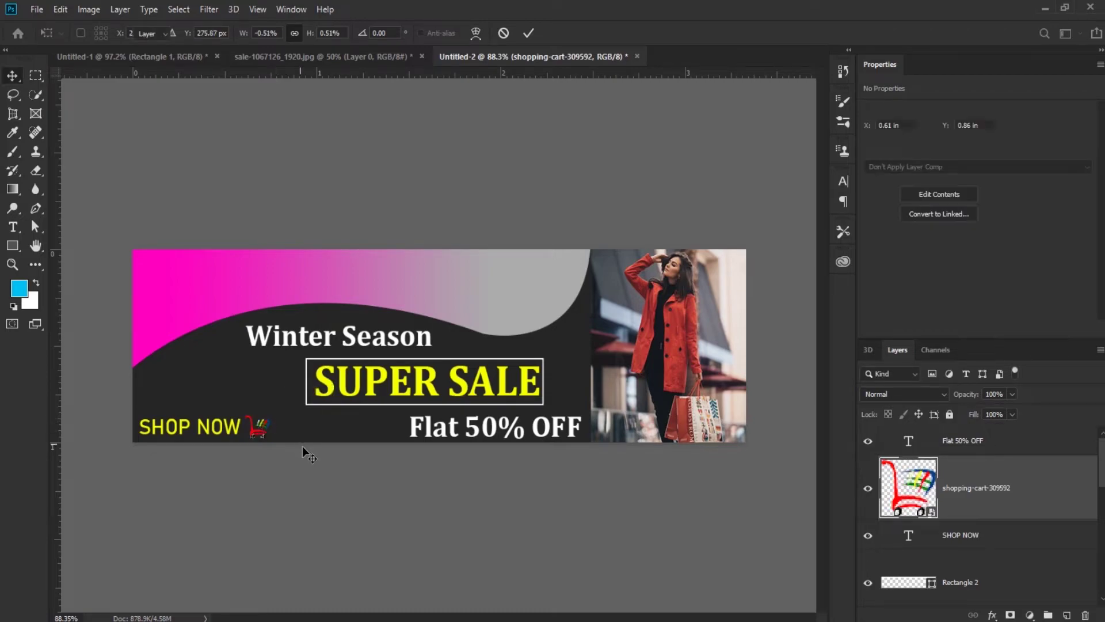
scroll(301, 448, up, 1)
scroll(301, 447, up, 1)
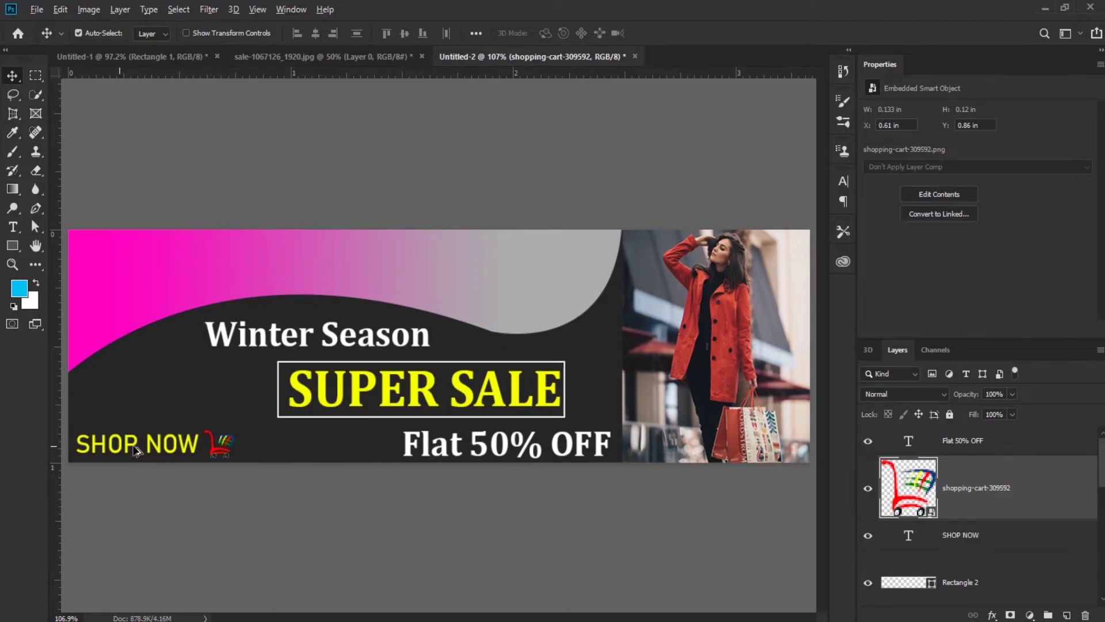
scroll(149, 478, up, 2)
scroll(188, 468, up, 2)
scroll(264, 484, up, 2)
scroll(271, 475, down, 2)
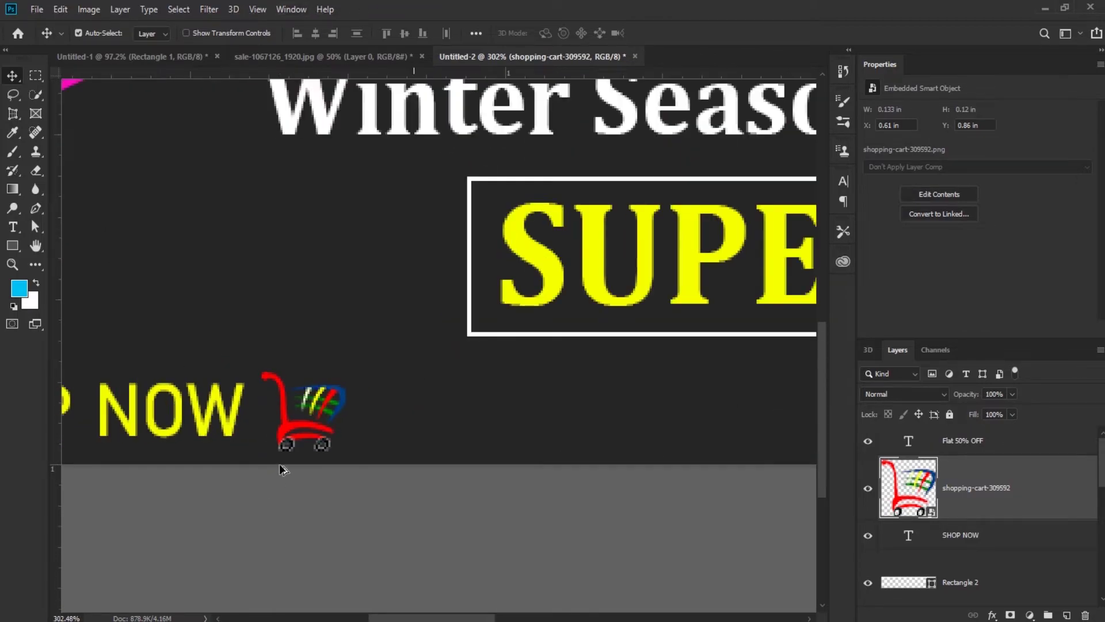
scroll(279, 465, down, 1)
scroll(279, 465, down, 1)
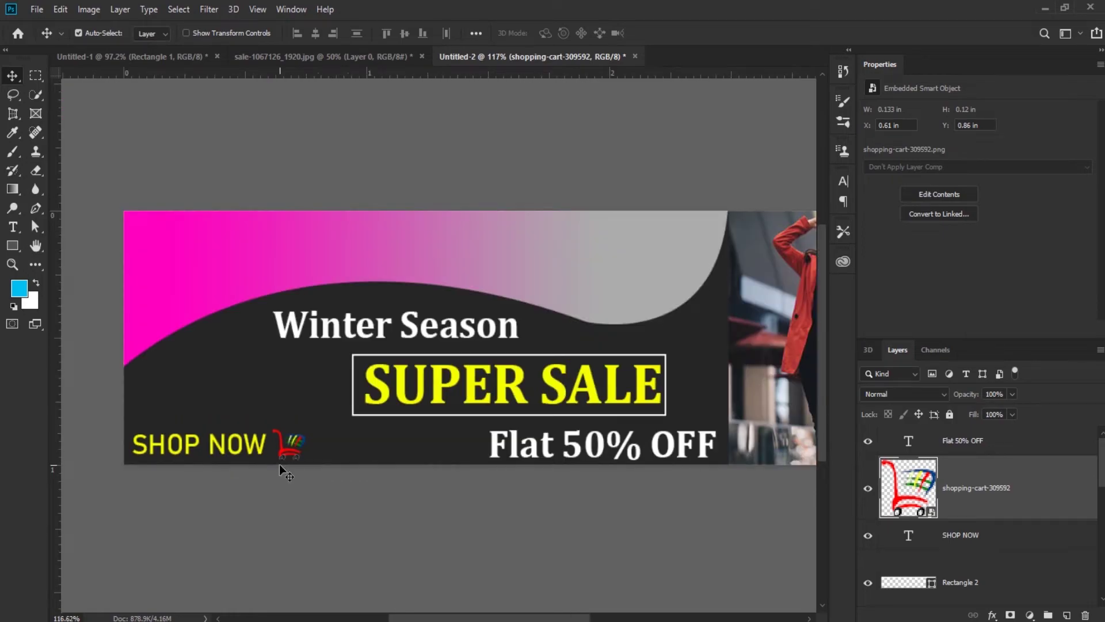
scroll(280, 469, down, 2)
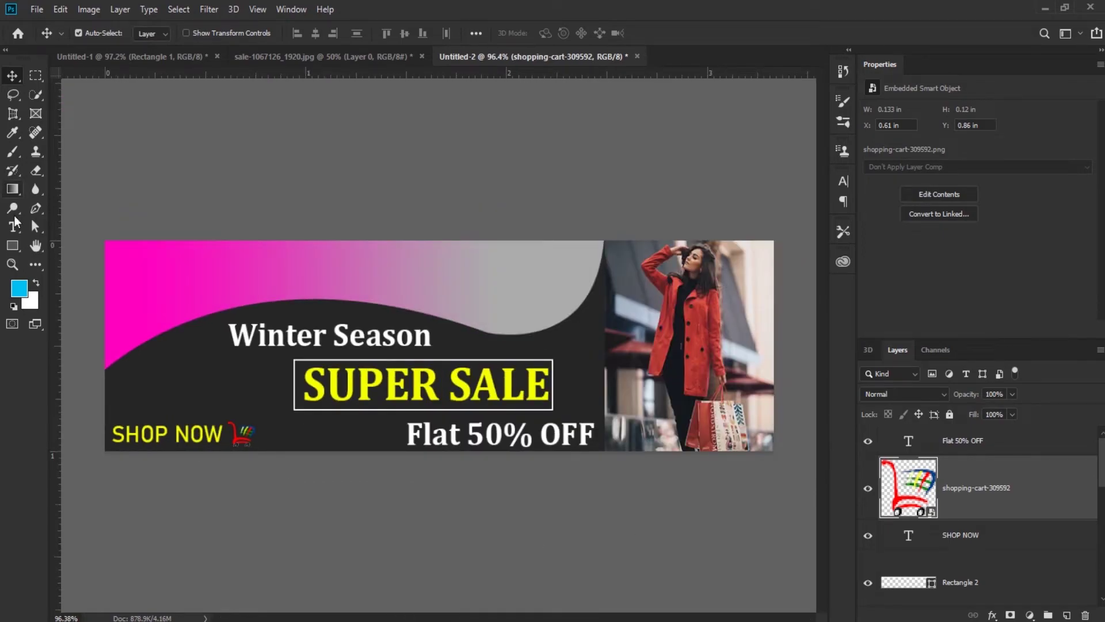
Step: Draw a rectangle around SHOP NOW and the cart with a 2 px white stroke
click(12, 246)
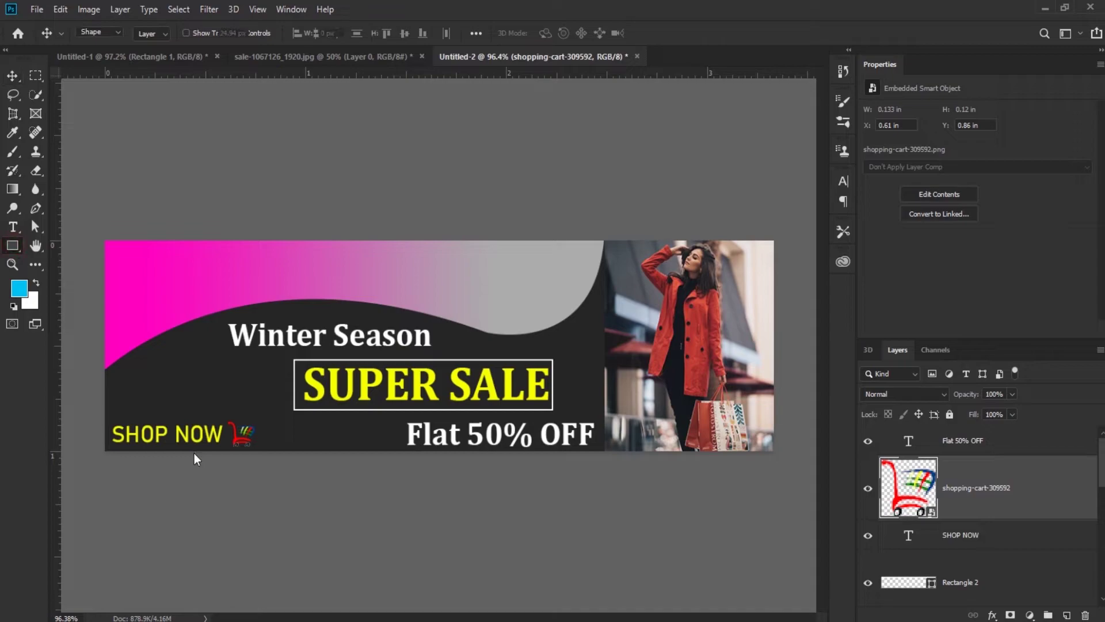
drag(107, 422, 256, 448)
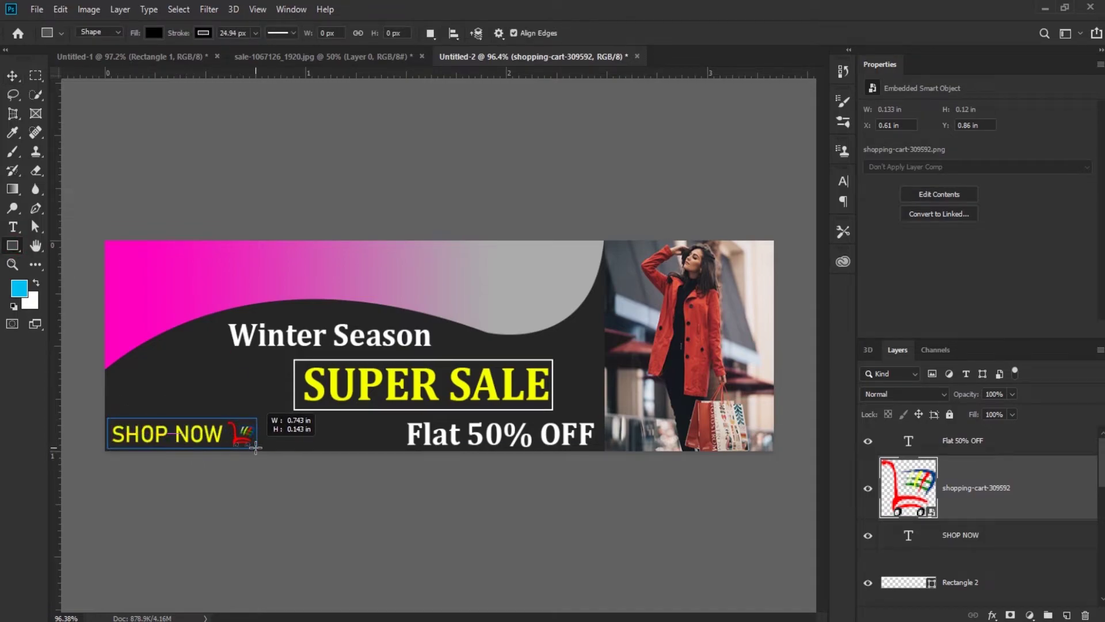
drag(255, 448, 258, 447)
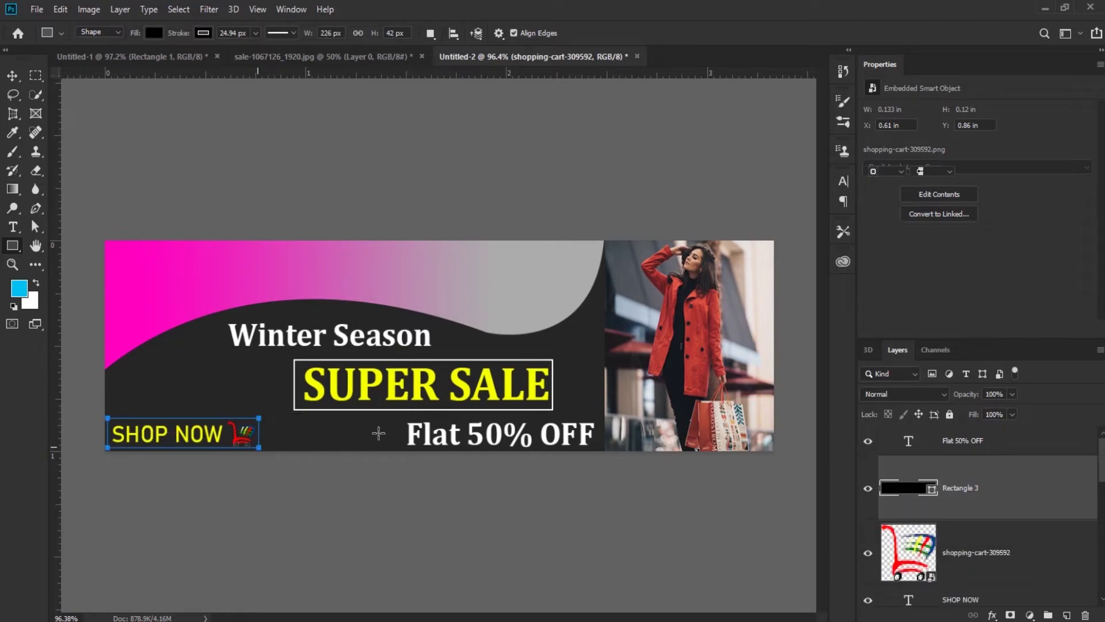
click(203, 32)
click(135, 110)
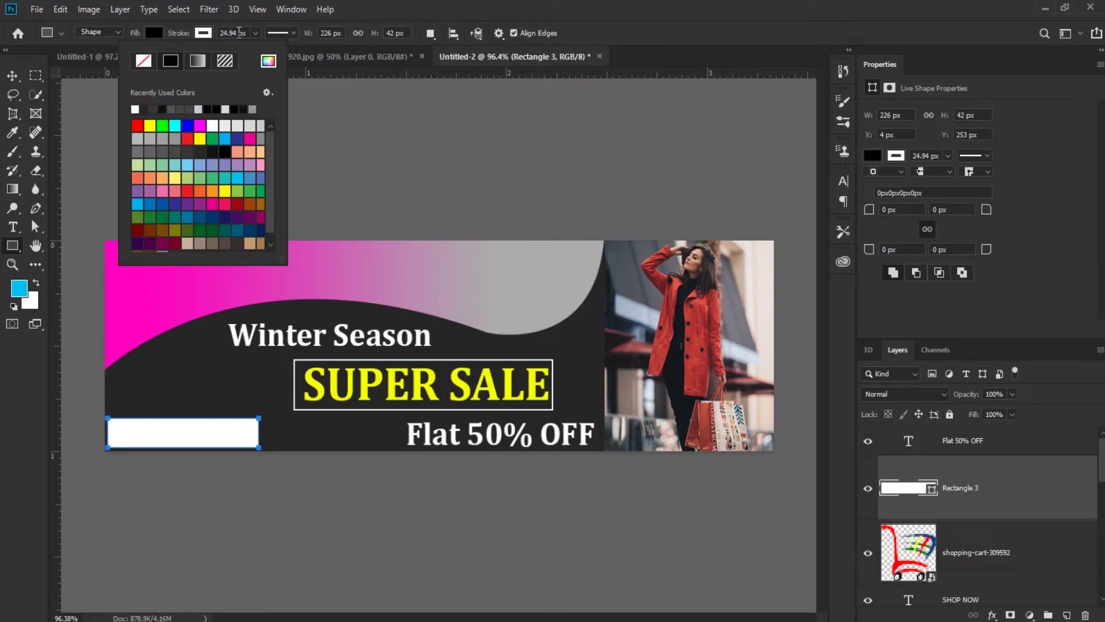
click(232, 32)
double_click(230, 33)
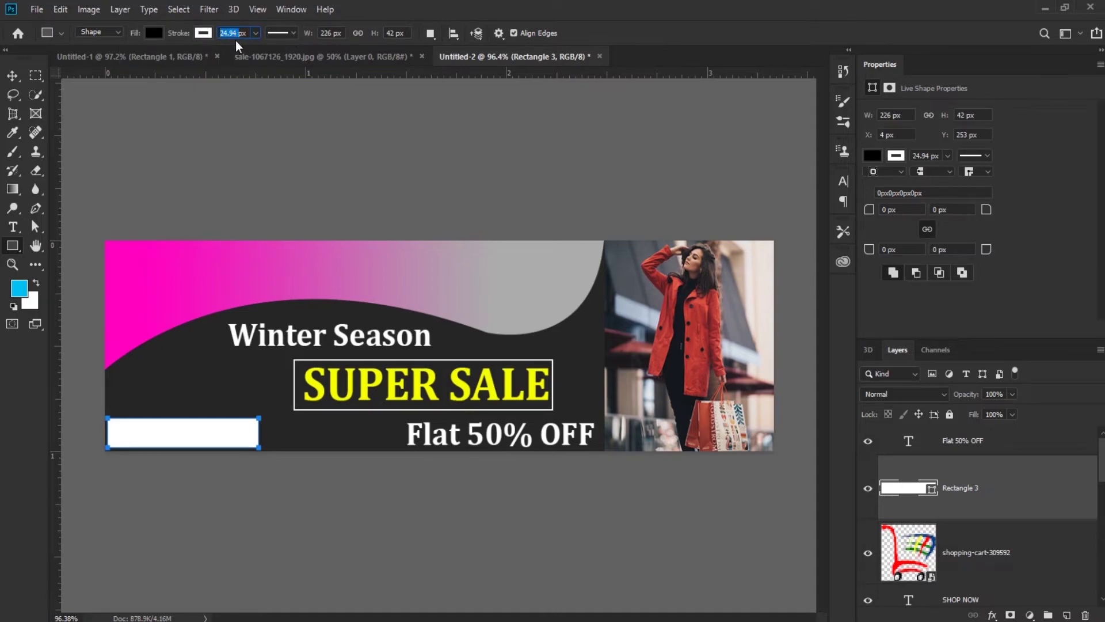
text(2)
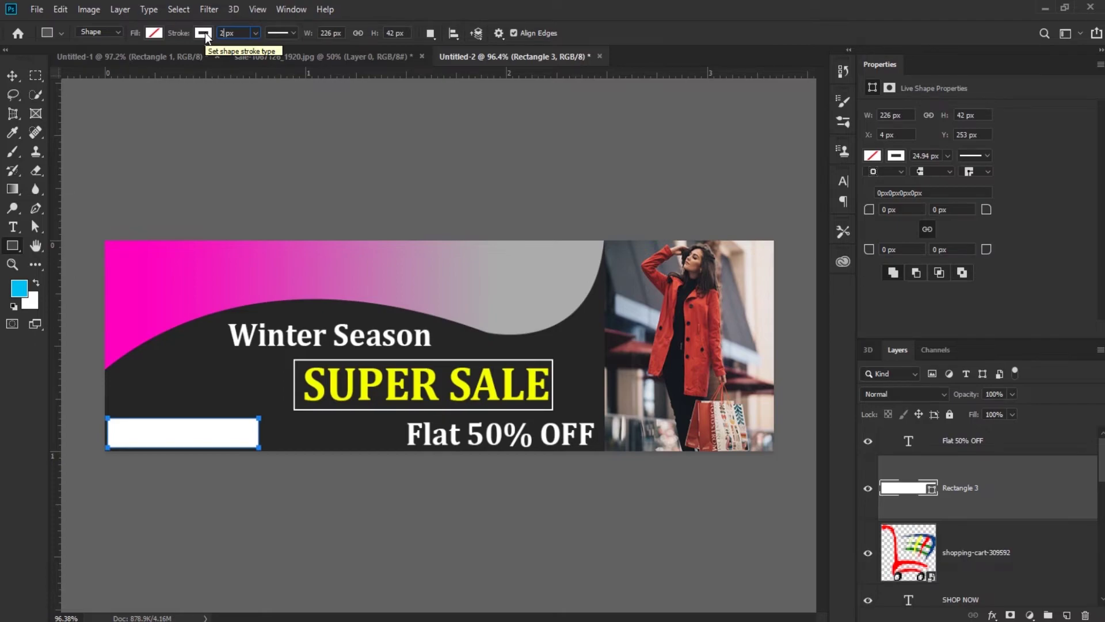
key(Return)
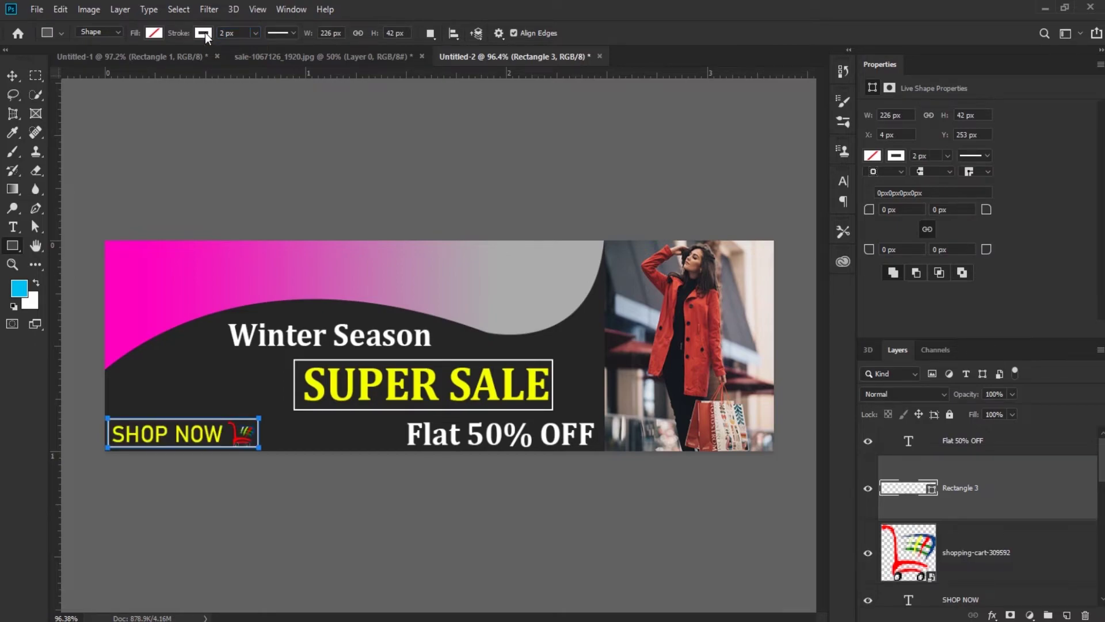
click(11, 76)
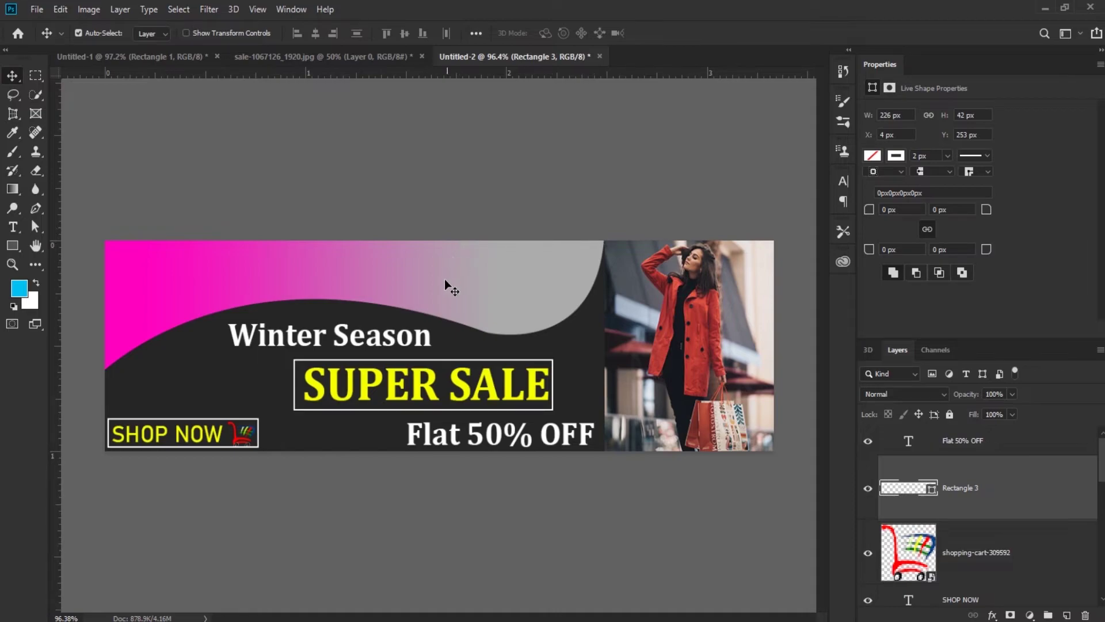
scroll(444, 279, down, 1)
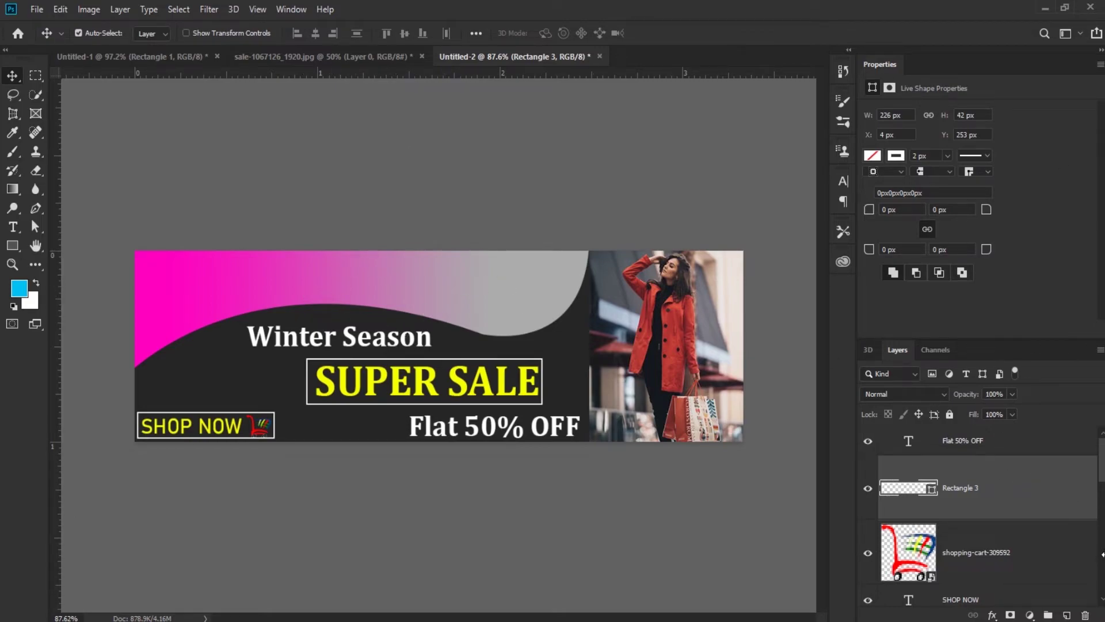
Step: Start a new text layer in the pink area using the Cambria font
key(t)
click(203, 274)
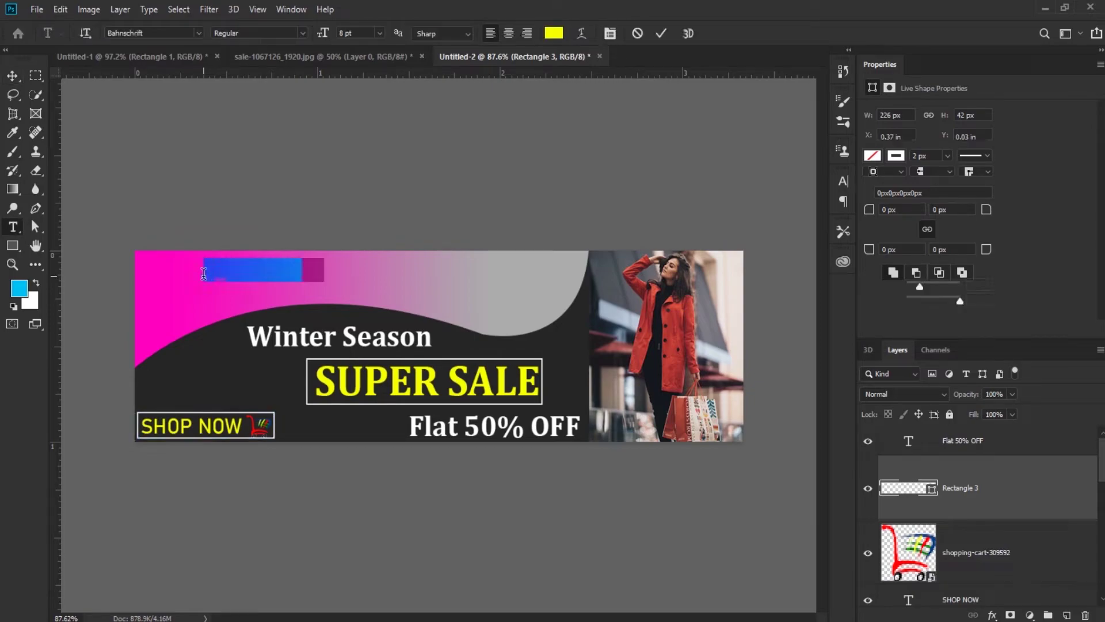
key(BackSpace)
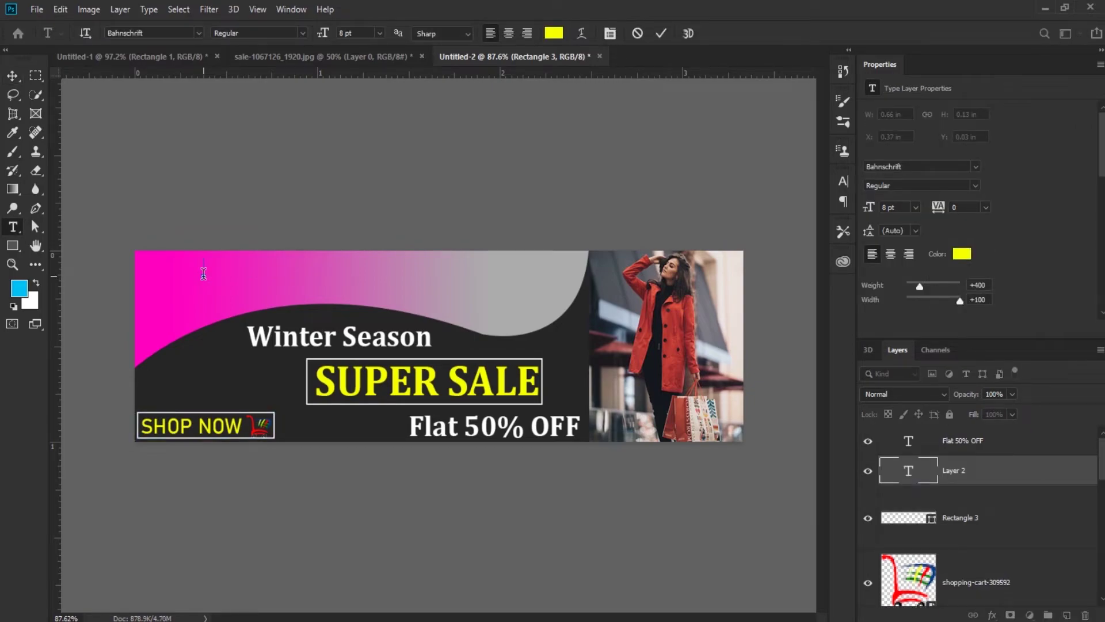
text(CH)
key(BackSpace)
key(BackSpace)
click(976, 167)
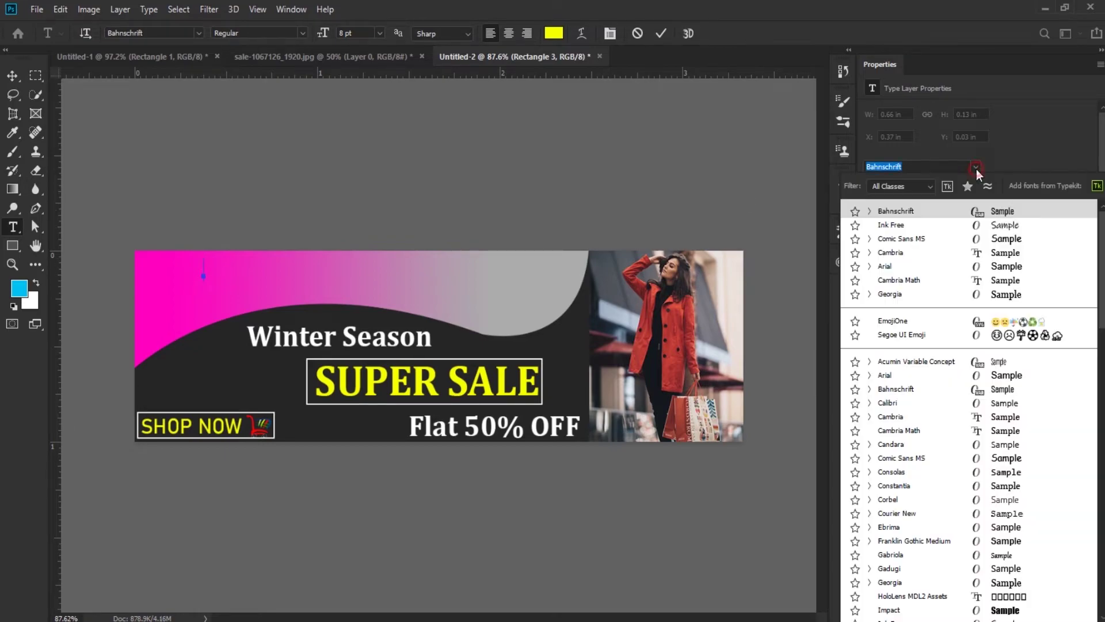
click(1003, 253)
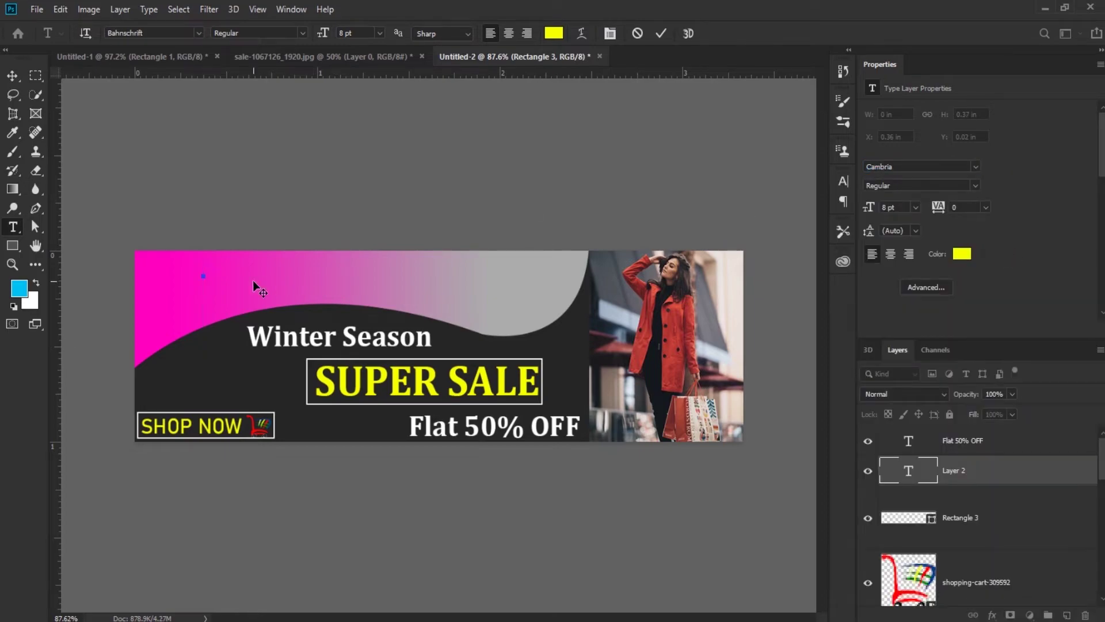
text(C)
key(BackSpace)
Step: Type 'CHRISTMAS Just Got Cheaper' in bold 12 pt and commit it
click(302, 33)
click(276, 64)
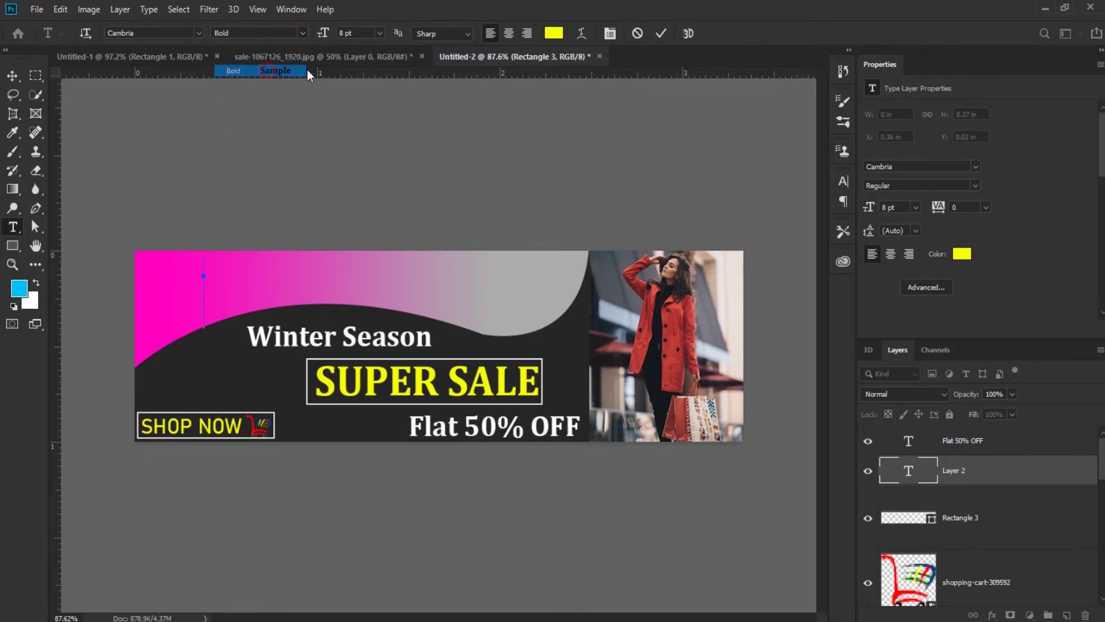
click(380, 33)
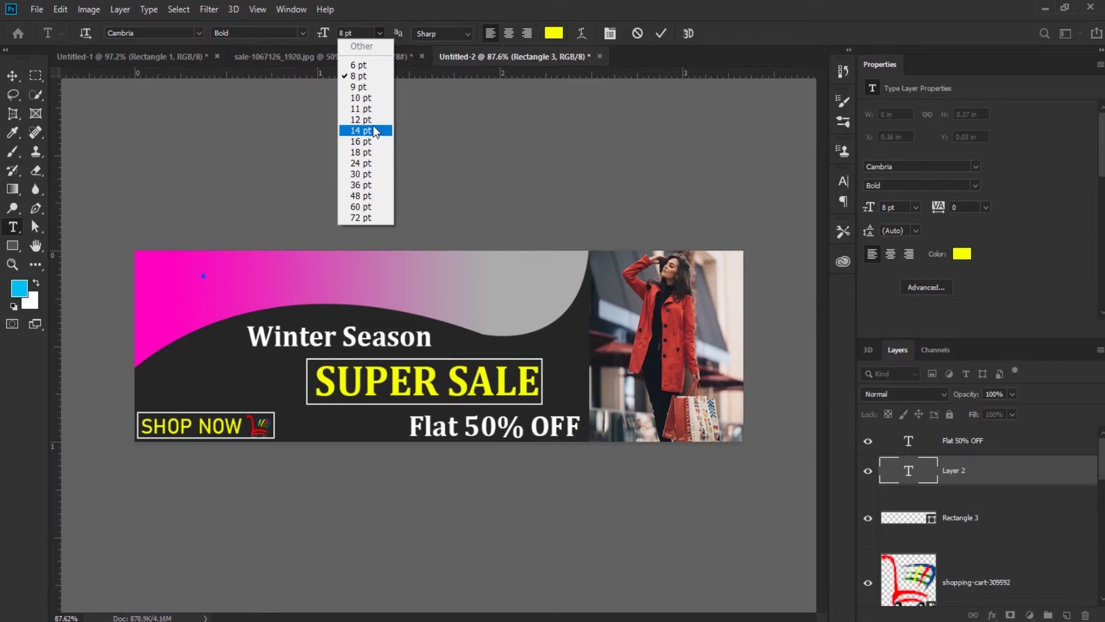
click(372, 120)
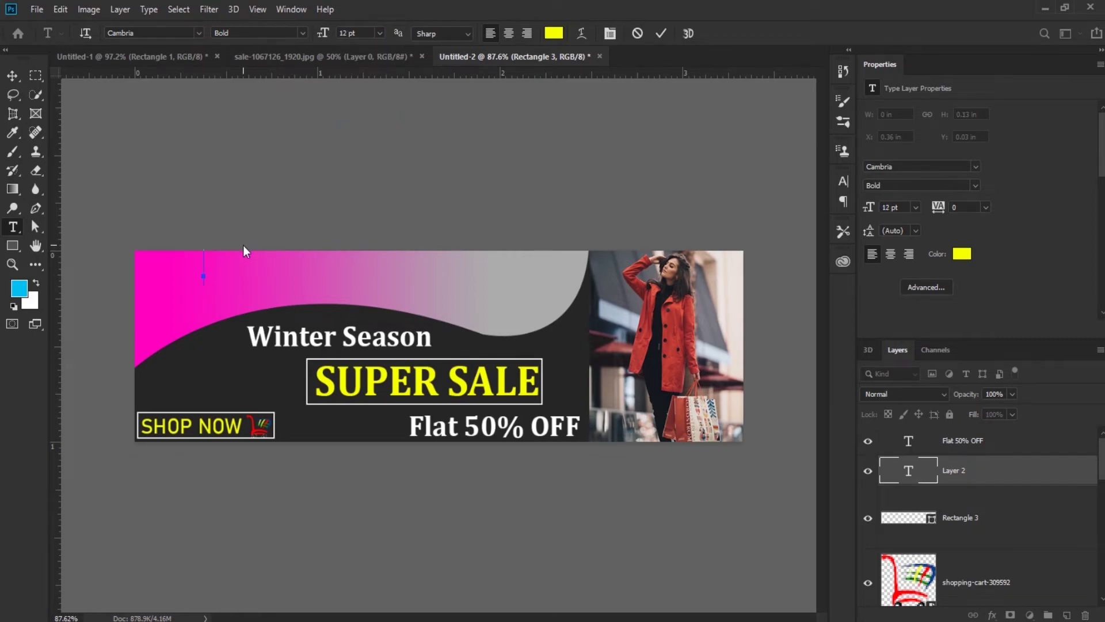
text(CHRI)
text(ST)
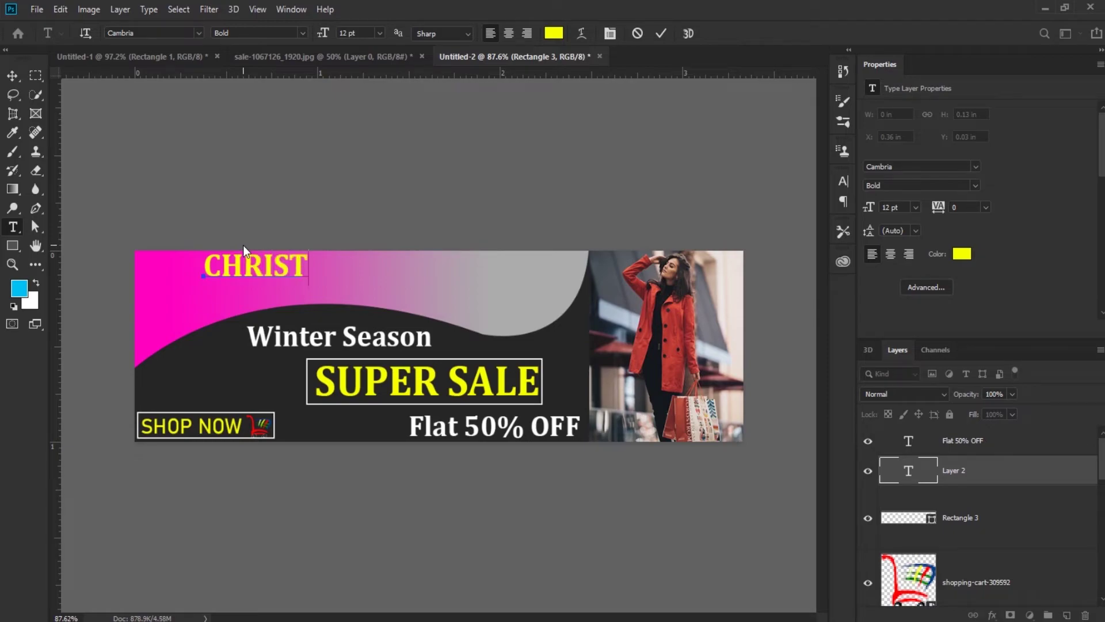
text(MAS )
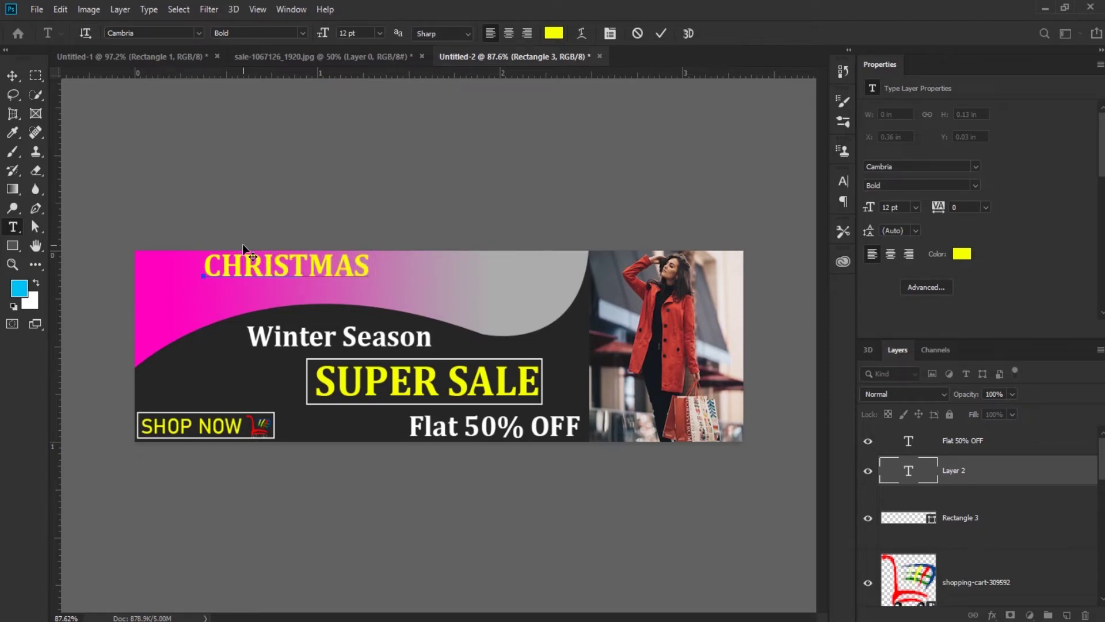
text(J)
text(ust G)
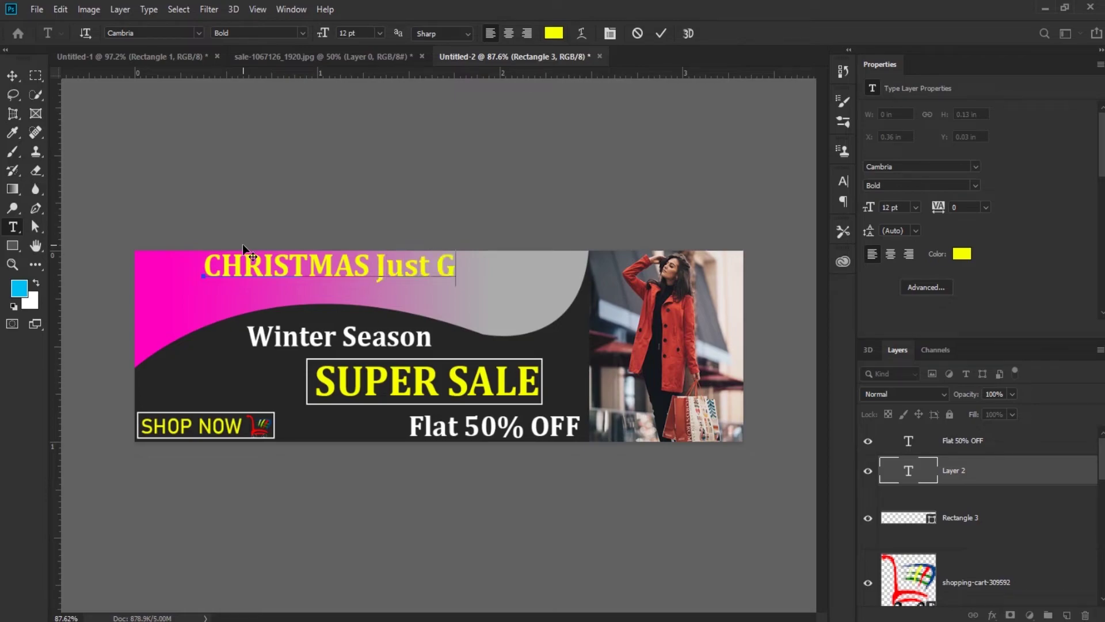
text(ot)
text( Cheap)
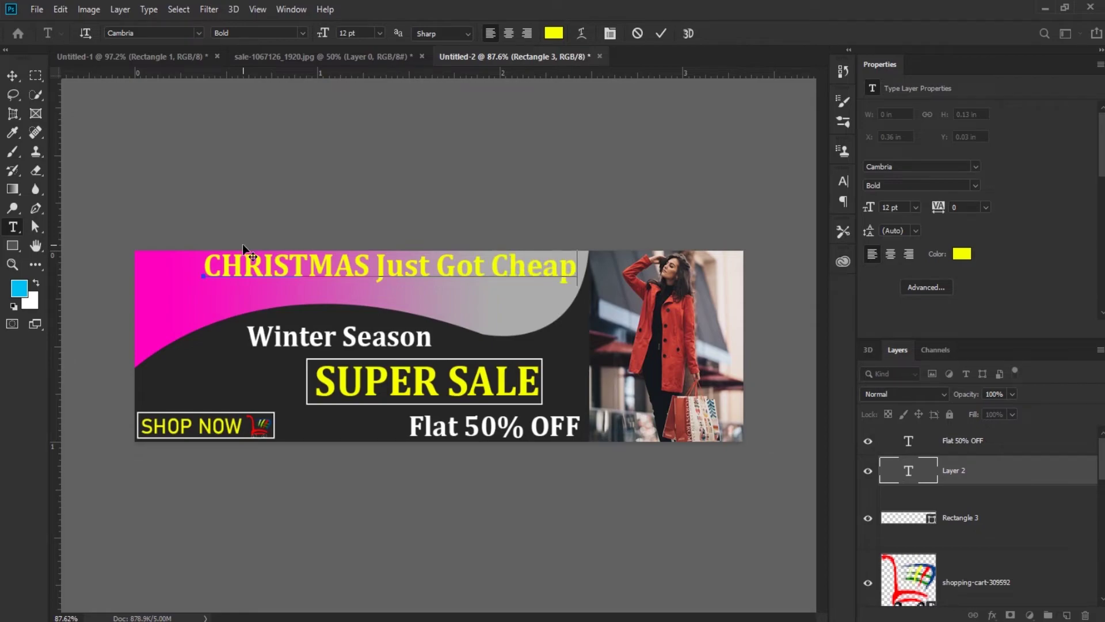
text(er)
click(13, 76)
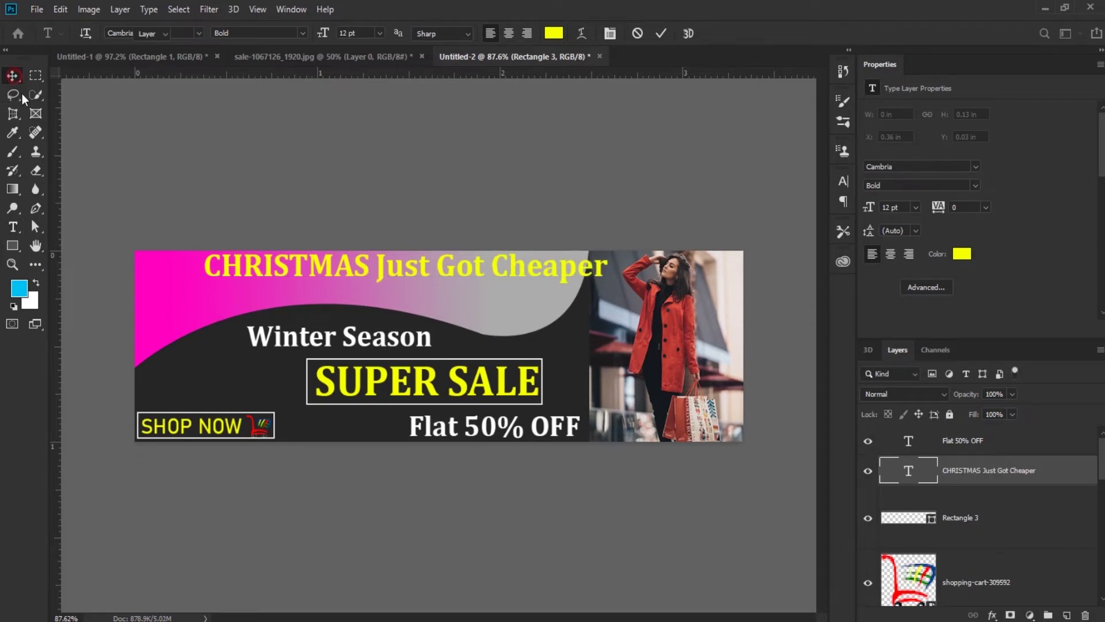
Step: Shift the headline slightly left and add a Gradient Overlay at 150% scale
drag(270, 268, 225, 275)
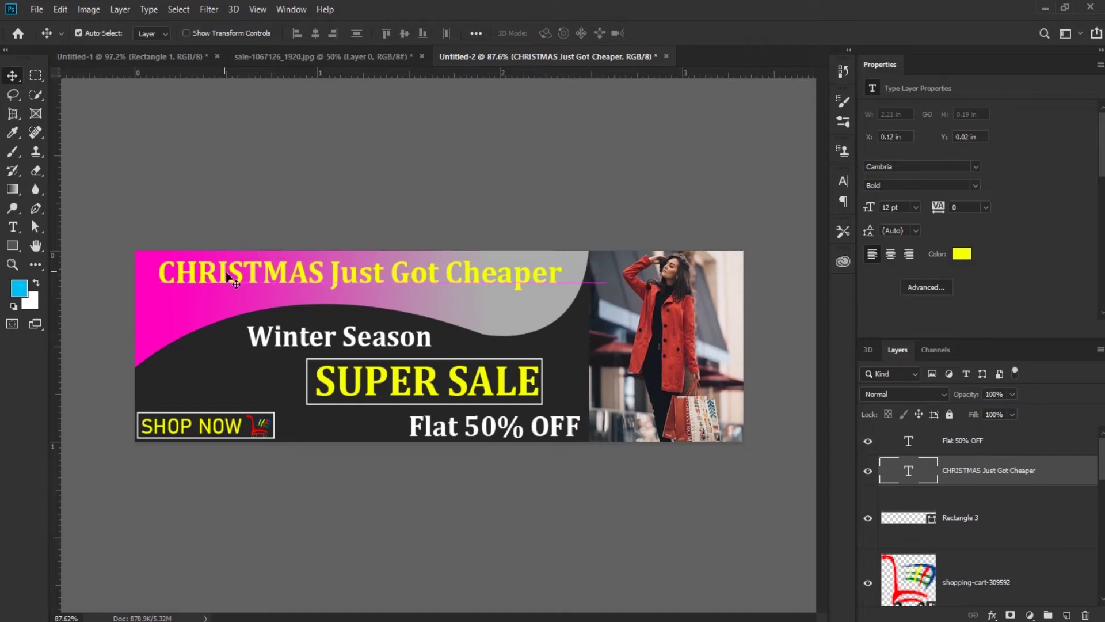
key(h)
double_click(1074, 483)
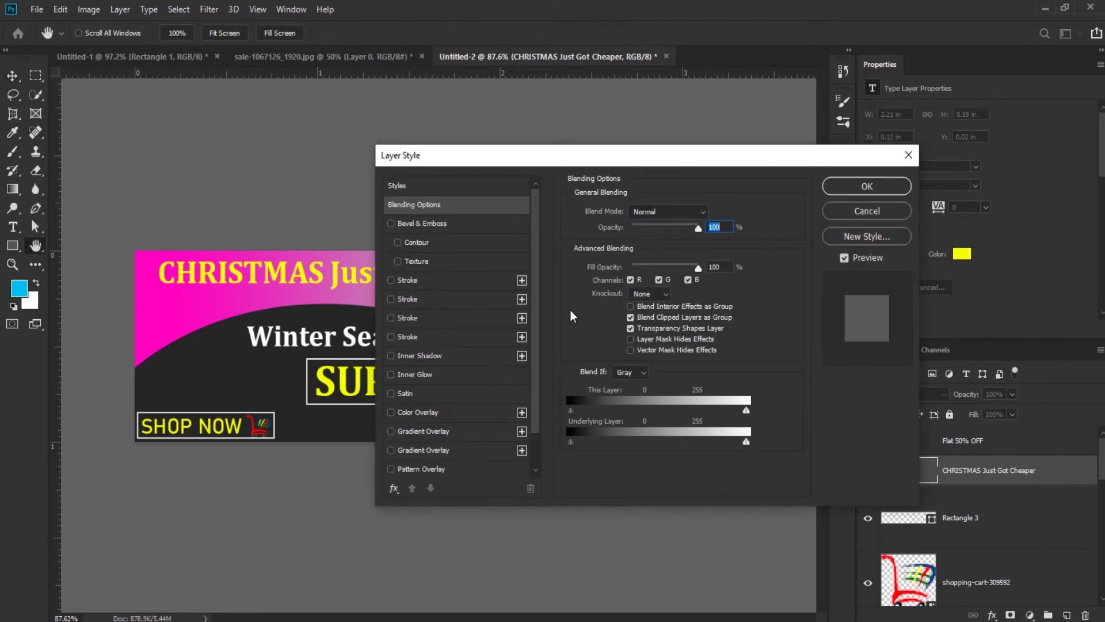
click(428, 436)
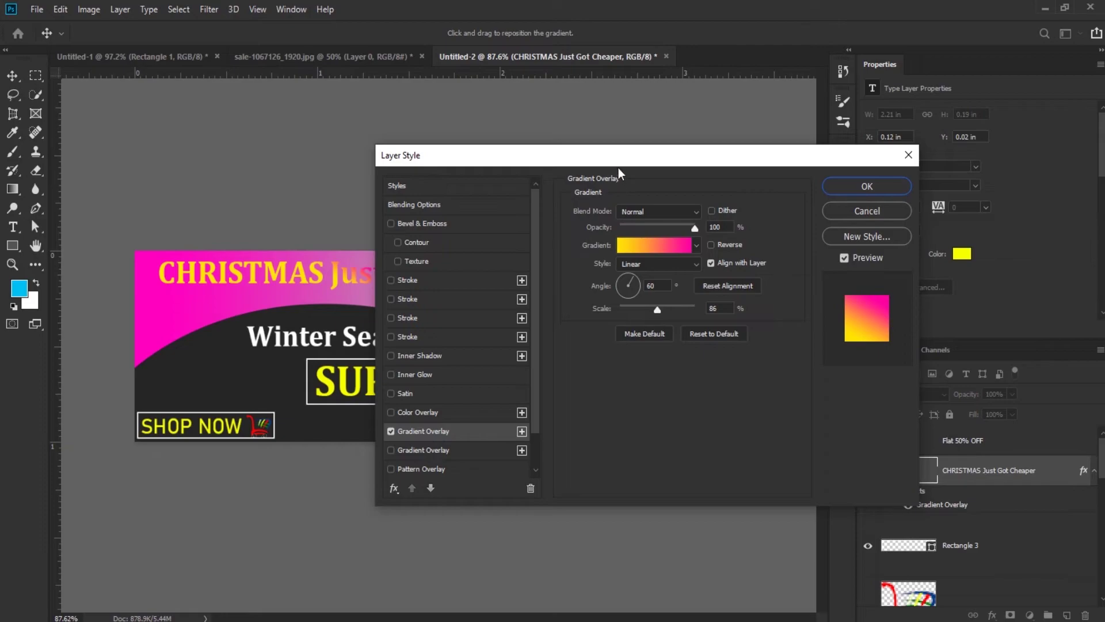
mouse_move(612, 155)
mouse_down()
mouse_move(641, 347)
mouse_move(592, 336)
mouse_up()
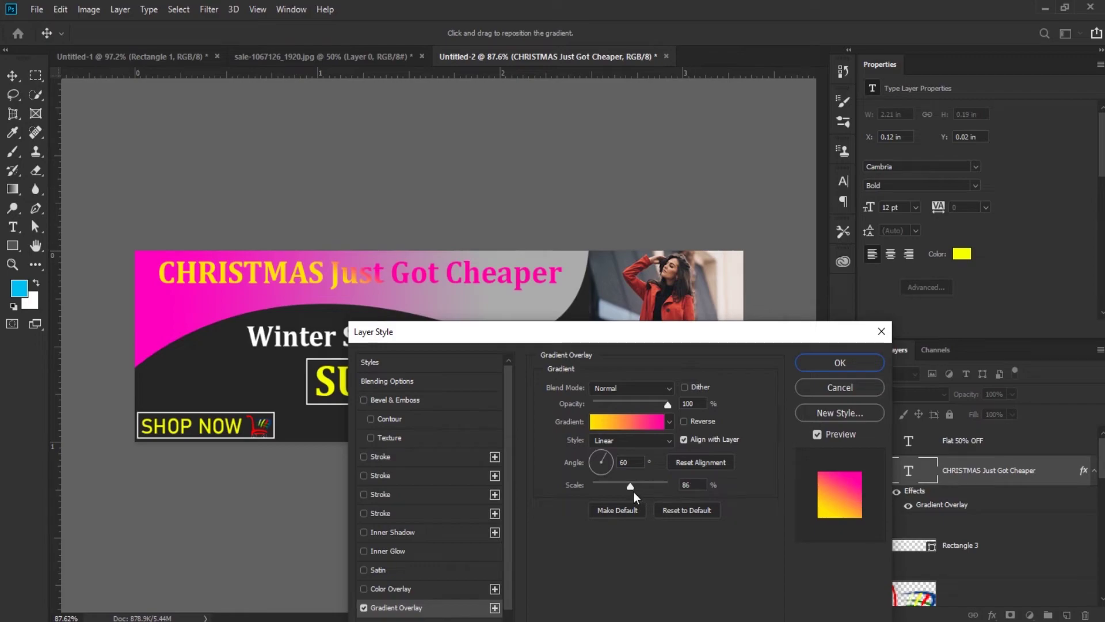
drag(632, 488, 658, 489)
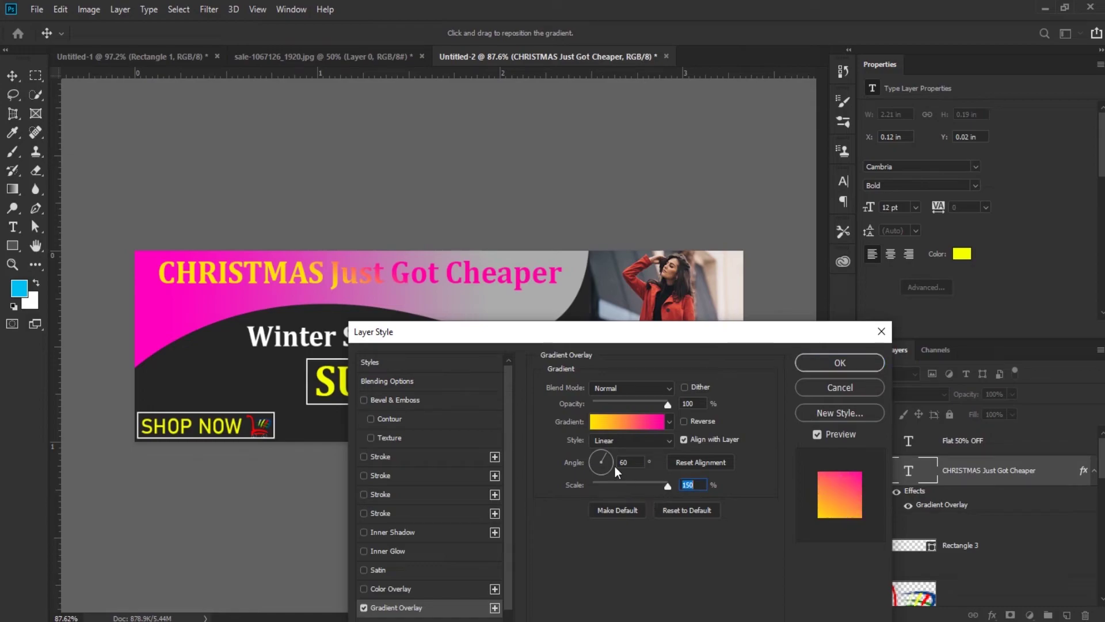
Step: Add a 1 px Stroke at 50% opacity to the headline and apply the styles
click(363, 457)
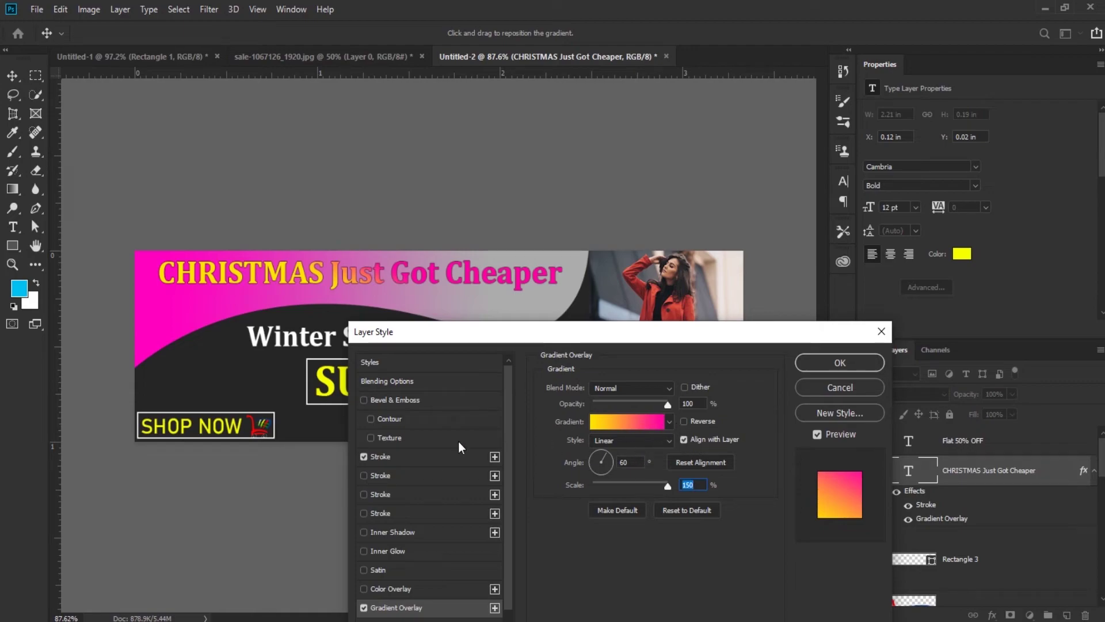
click(392, 456)
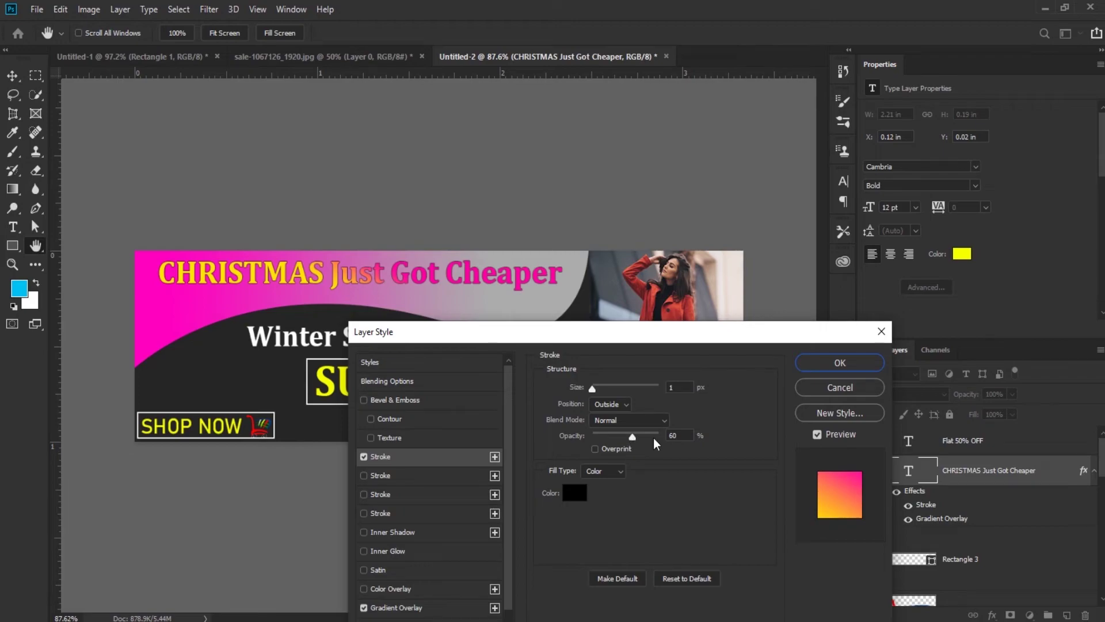
click(688, 435)
key(Down)
key(Down)
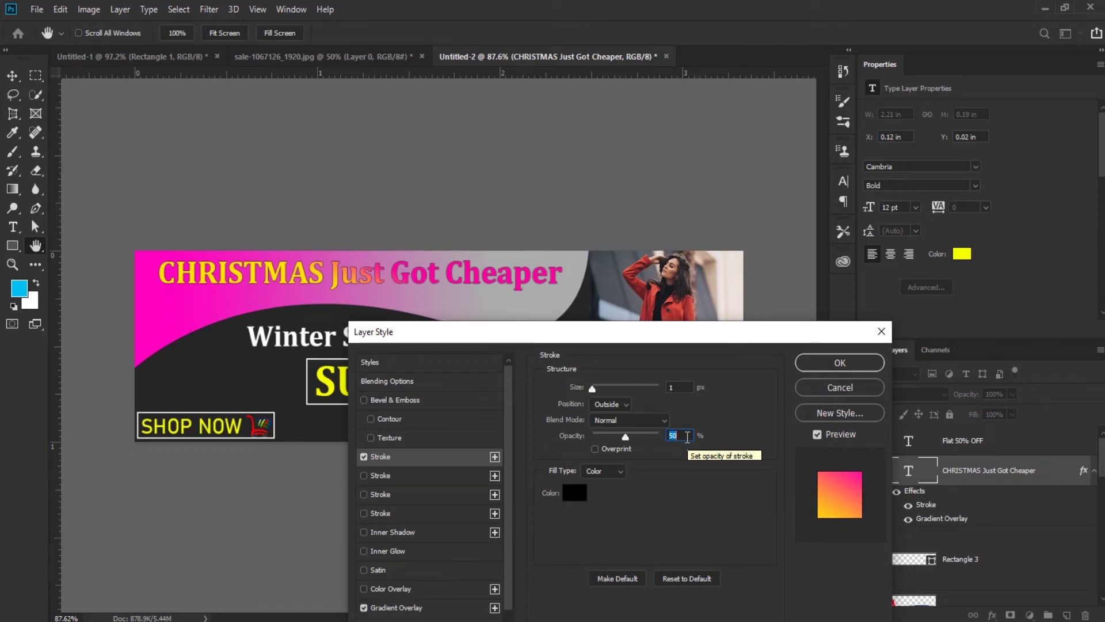
click(821, 367)
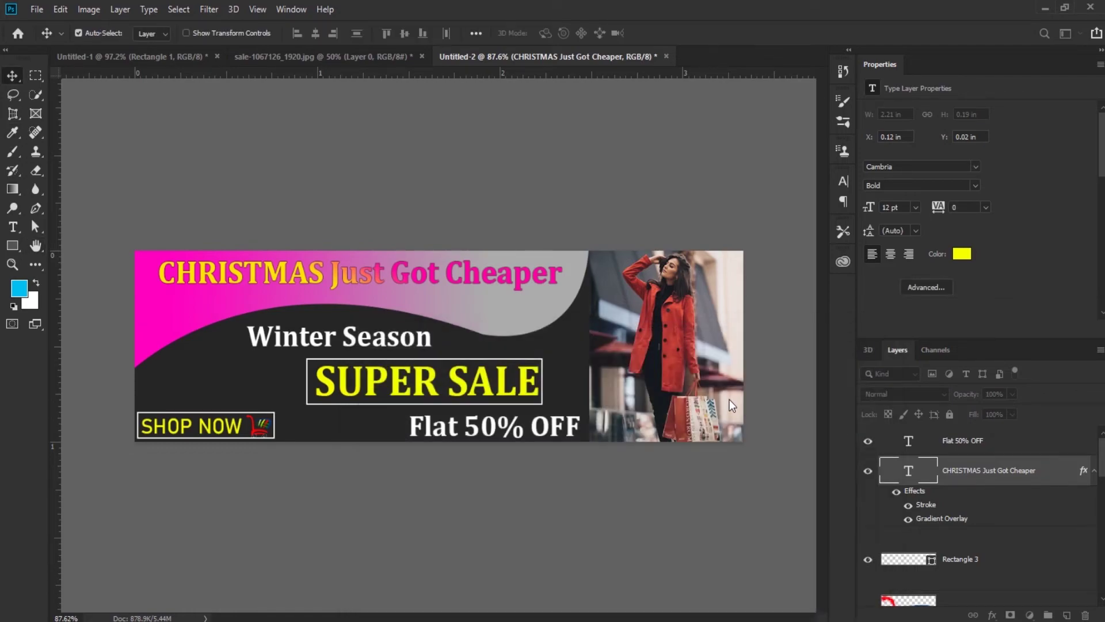
Step: Load the Shape 1 wave outline and switch to the Direct Selection Tool
scroll(730, 399, up, 2)
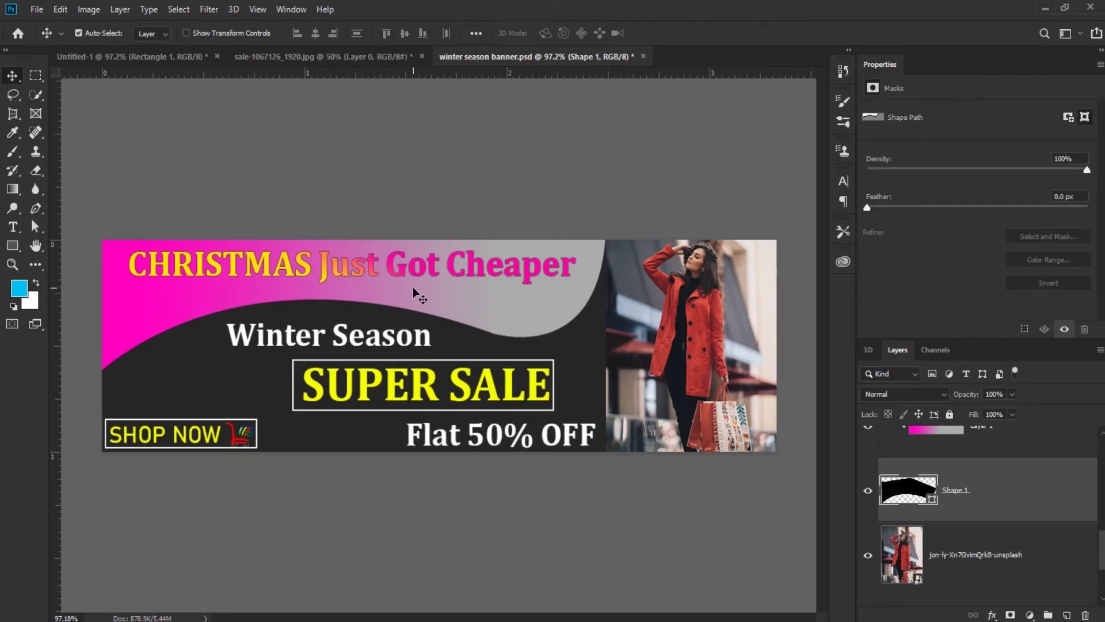
scroll(481, 303, up, 3)
scroll(473, 302, up, 5)
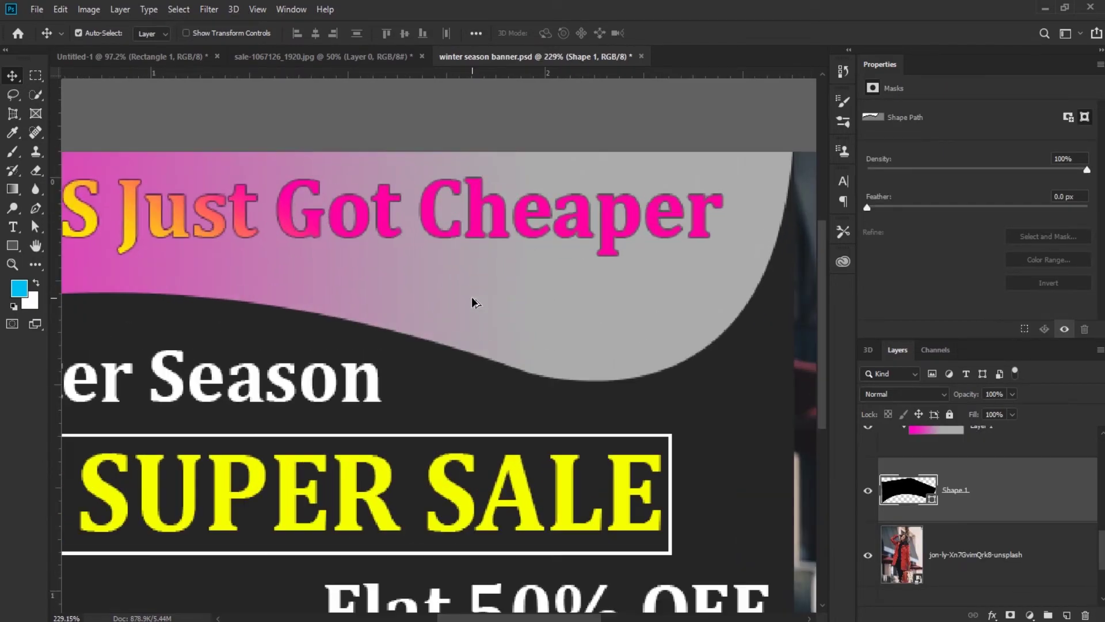
scroll(537, 363, up, 1)
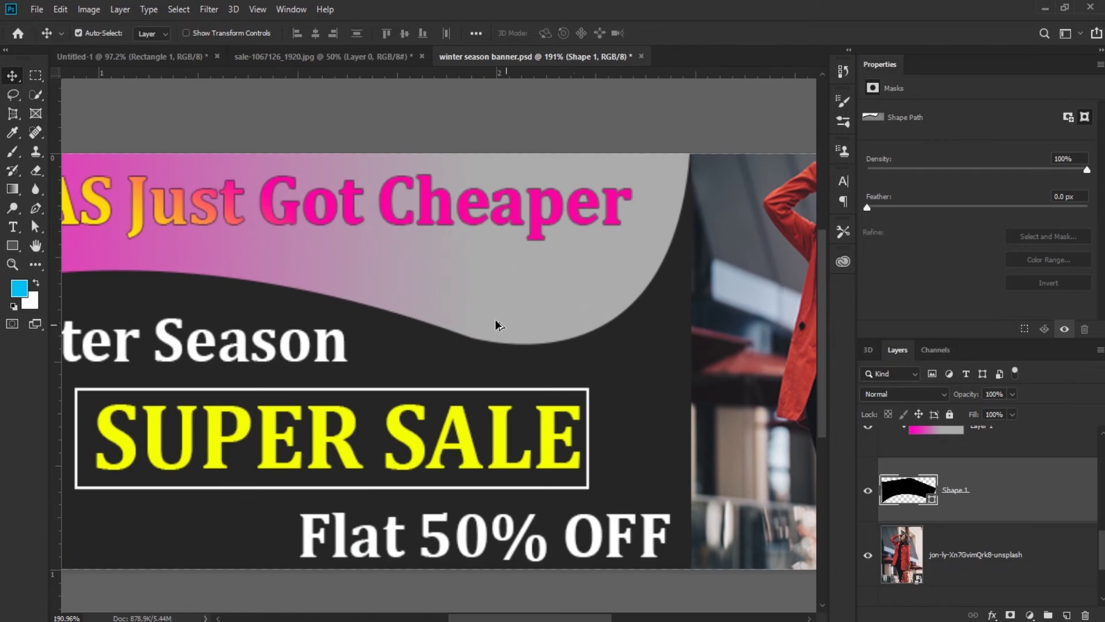
ctrl+click(897, 496)
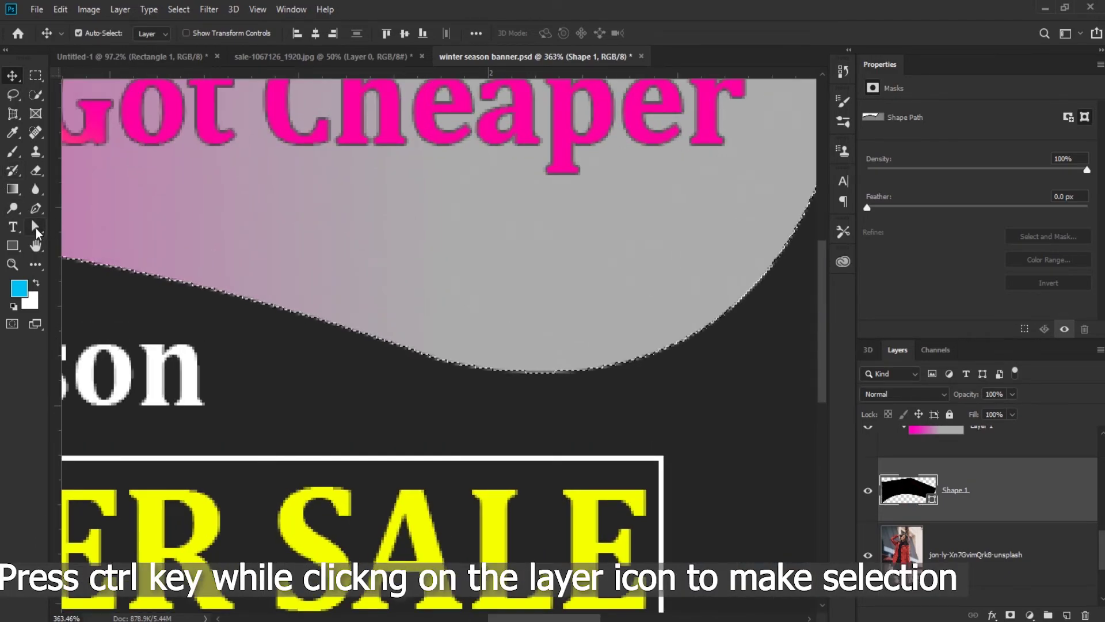
click(35, 226)
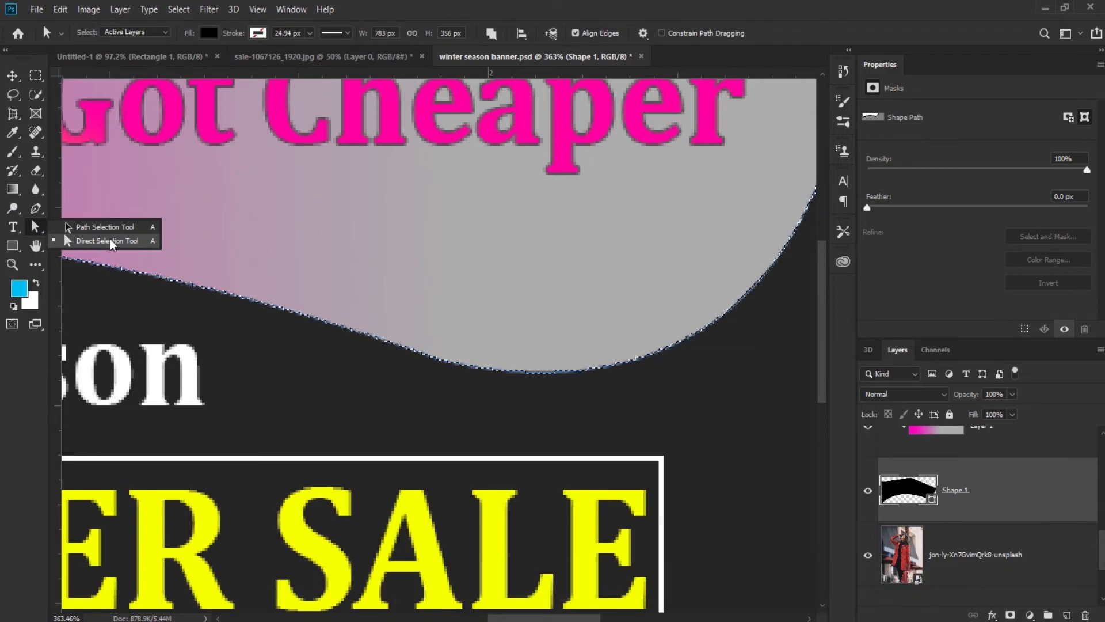
click(89, 241)
Step: Pull out the wave's top-right anchor handle to smooth its curve, then deselect
scroll(557, 380, up, 1)
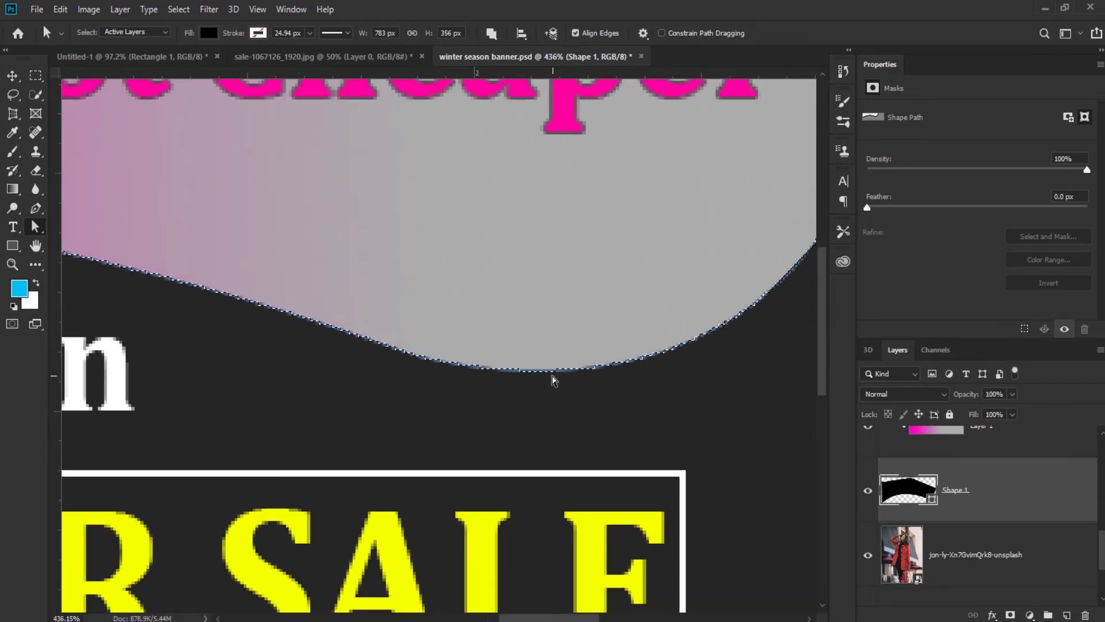
drag(558, 373, 561, 375)
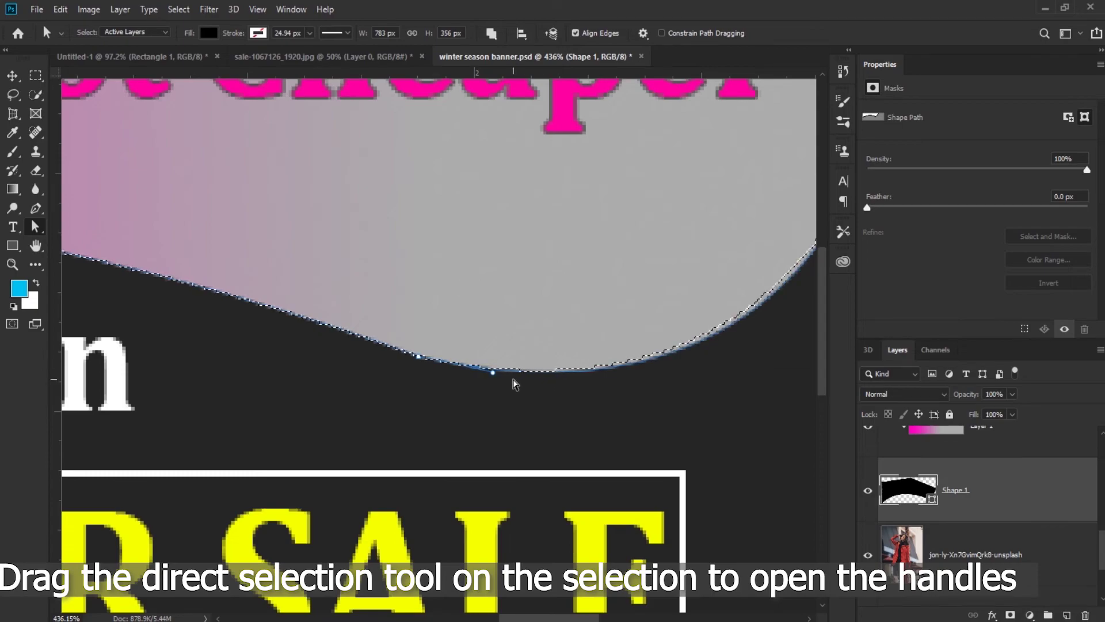
scroll(515, 385, down, 3)
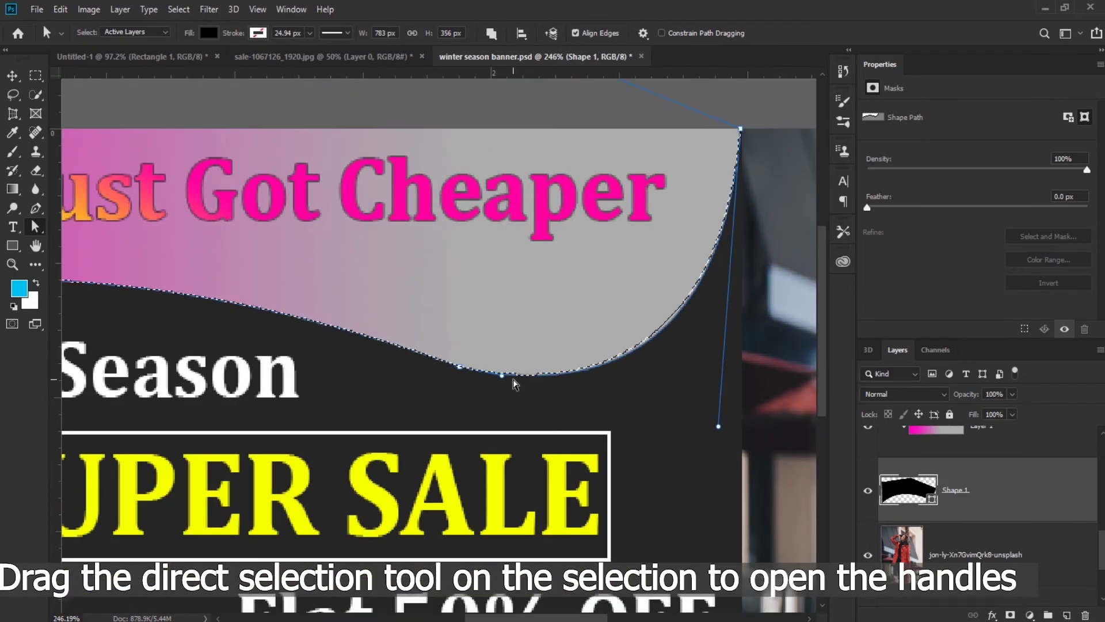
drag(702, 276, 737, 434)
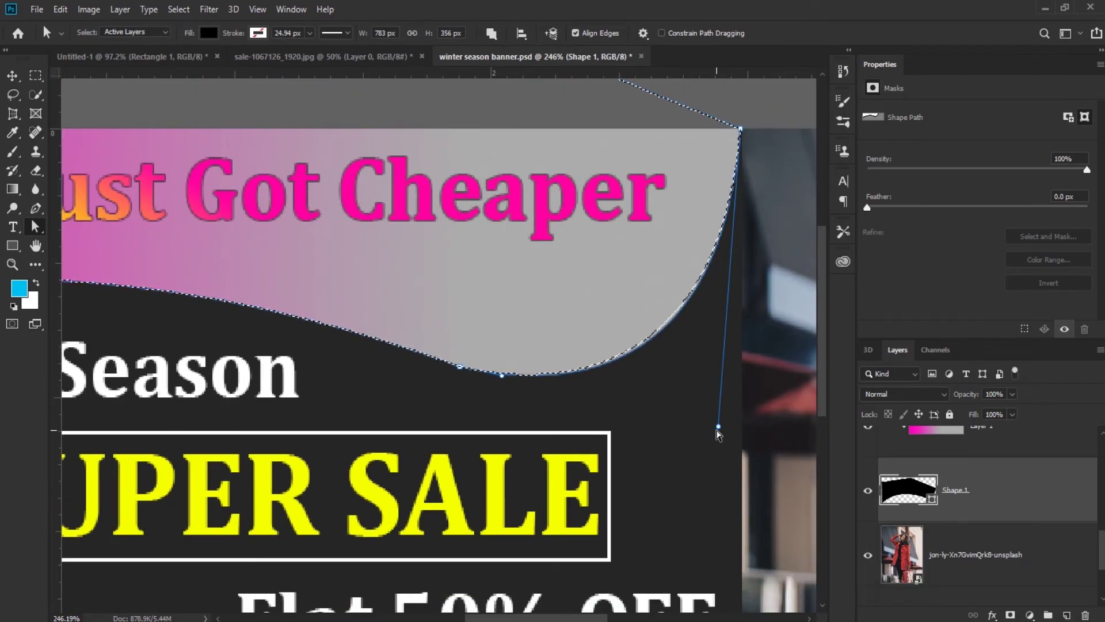
click(718, 428)
drag(718, 429, 718, 434)
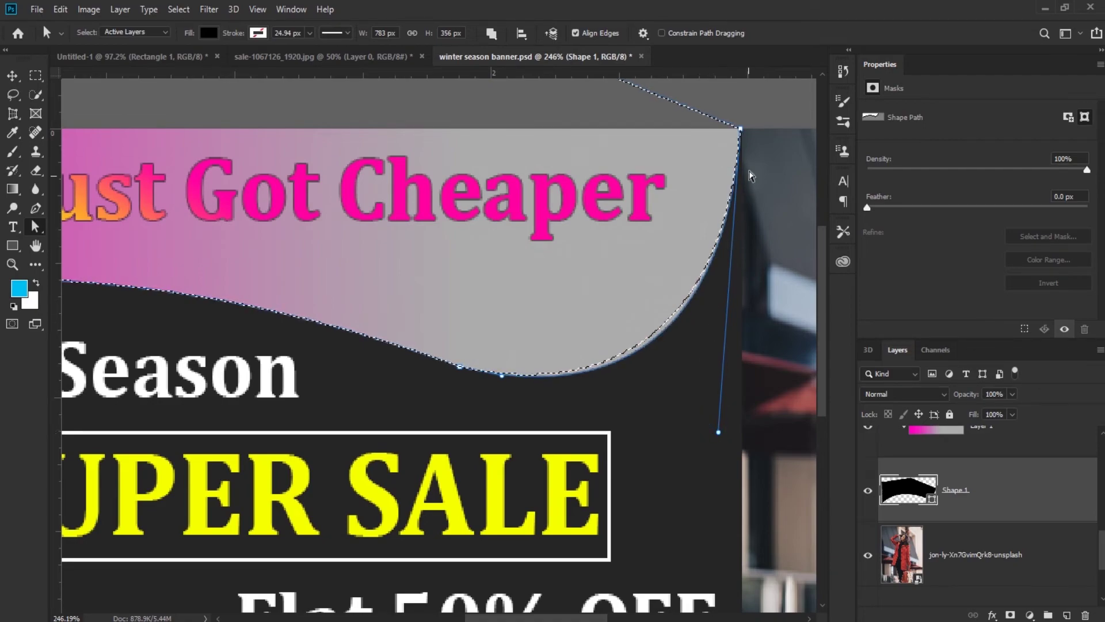
click(757, 117)
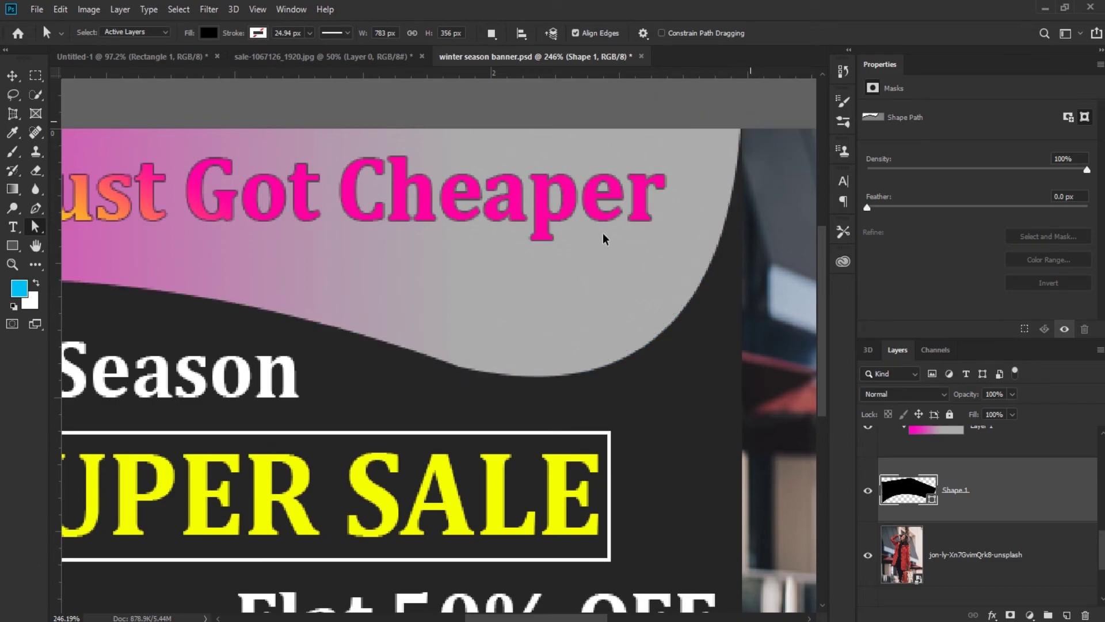
scroll(564, 297, down, 2)
scroll(564, 297, down, 1)
Step: Set the pink-to-grey gradient Layer 1 to the Pin Light blend mode
scroll(564, 297, down, 1)
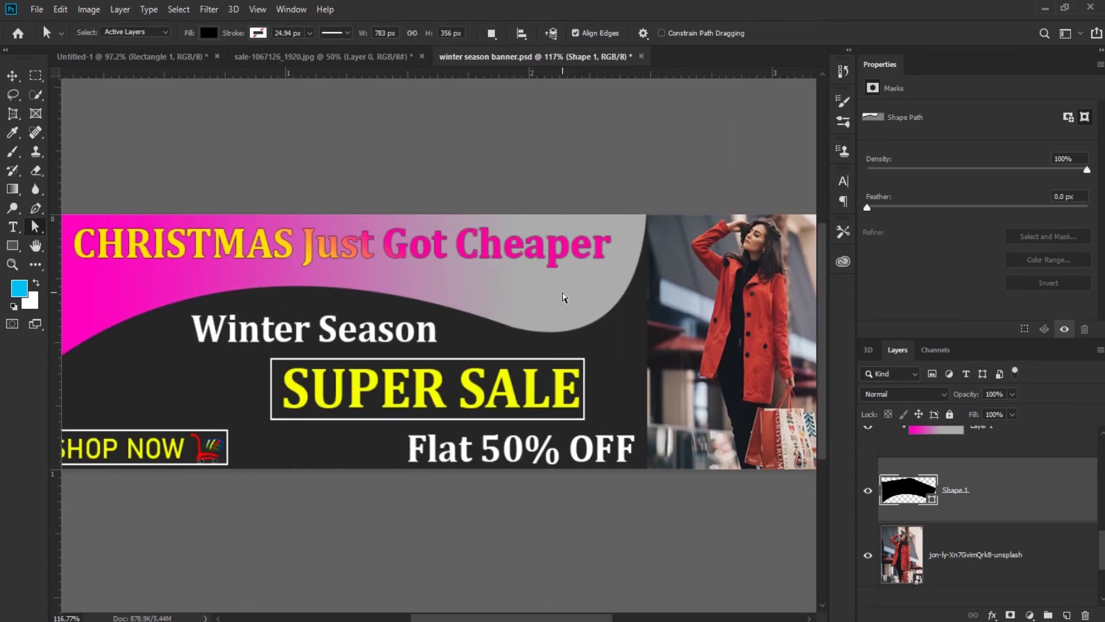
scroll(564, 297, down, 1)
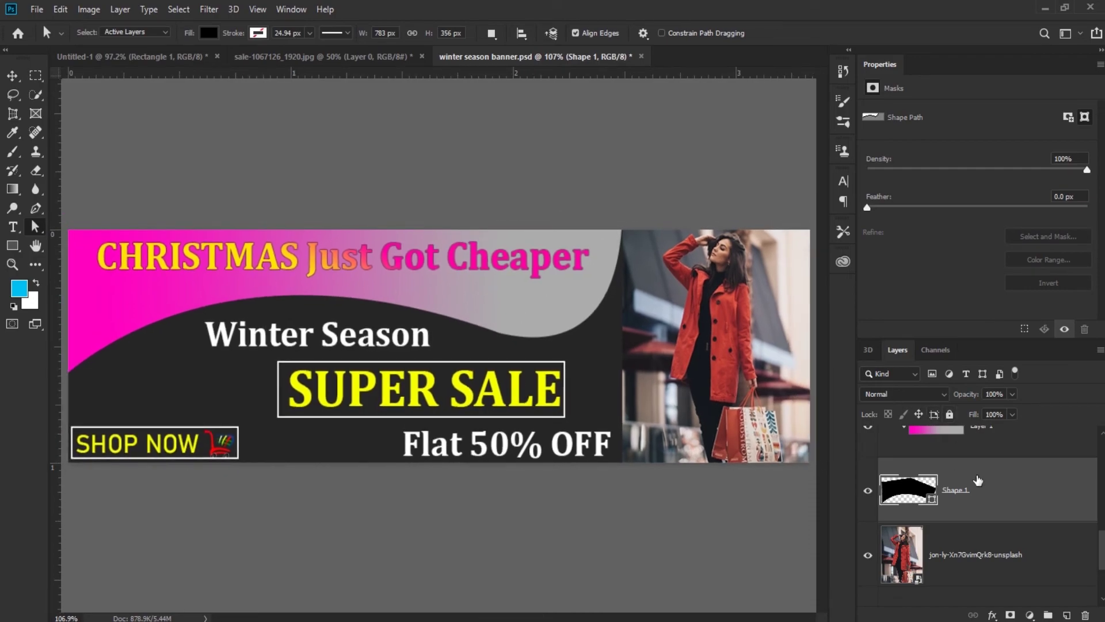
scroll(979, 482, up, 1)
click(1020, 492)
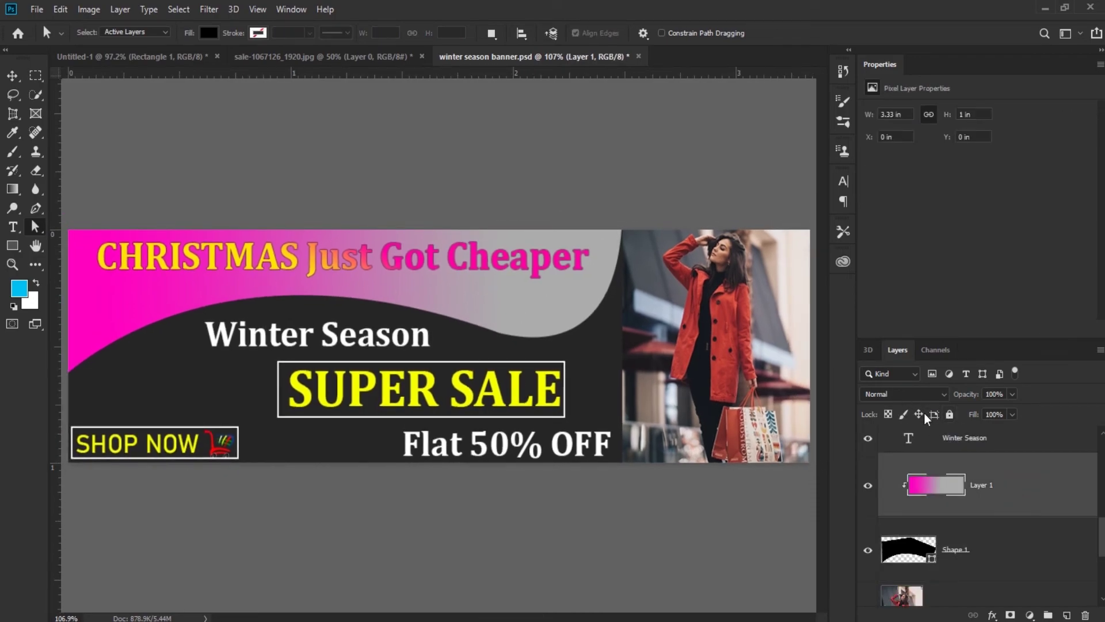
click(883, 396)
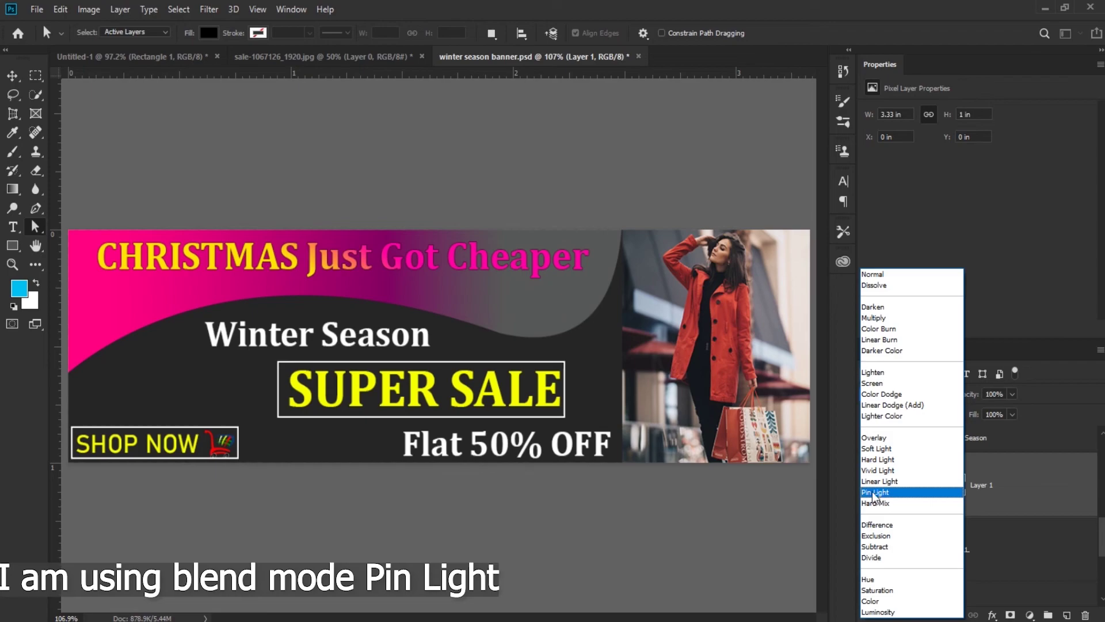
click(878, 493)
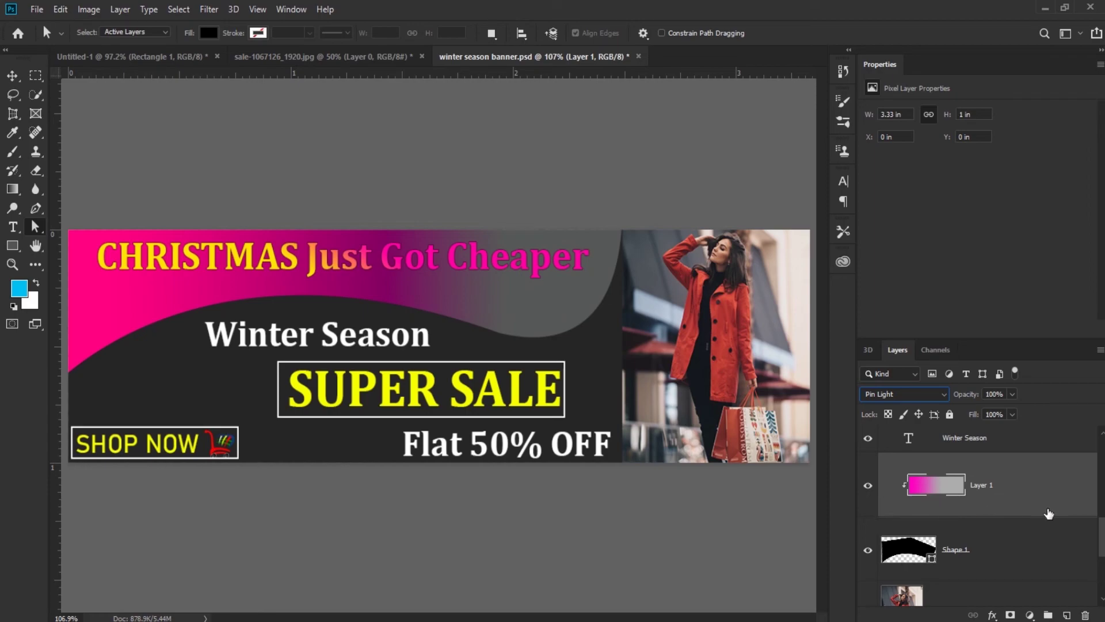
click(1057, 564)
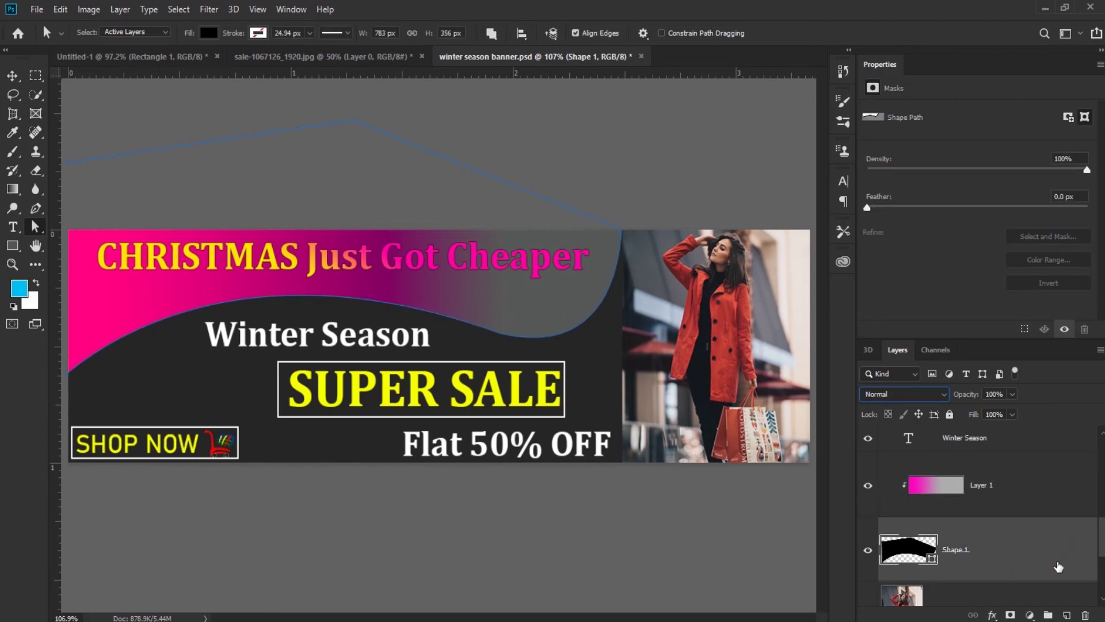
Step: Give the Shape 1 wave layer a Drop Shadow layer style
double_click(1057, 563)
scroll(625, 368, down, 1)
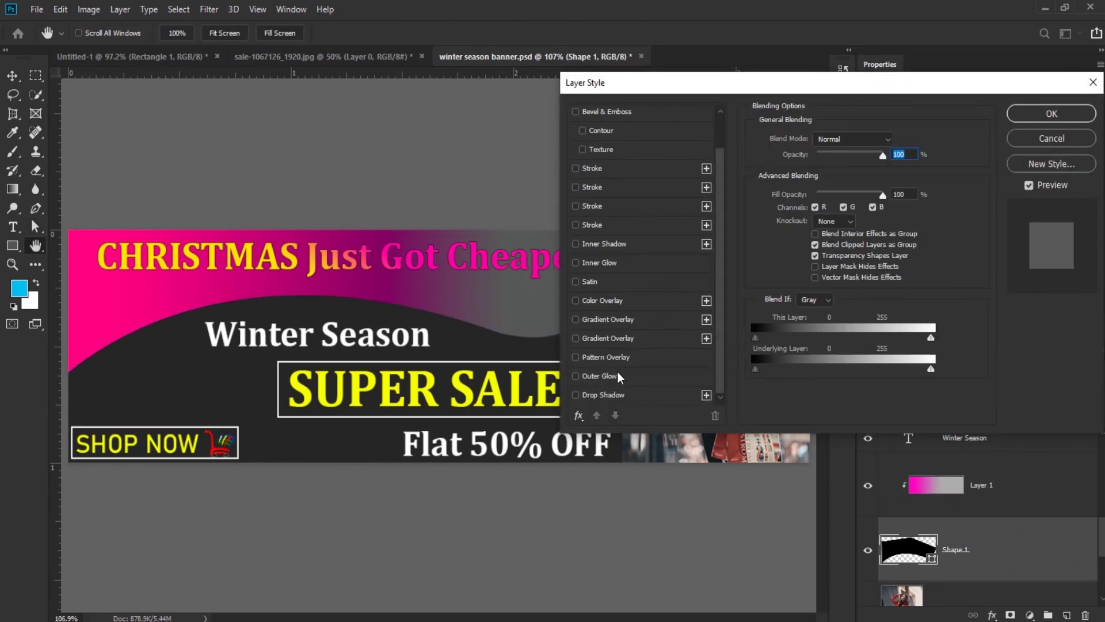
click(609, 396)
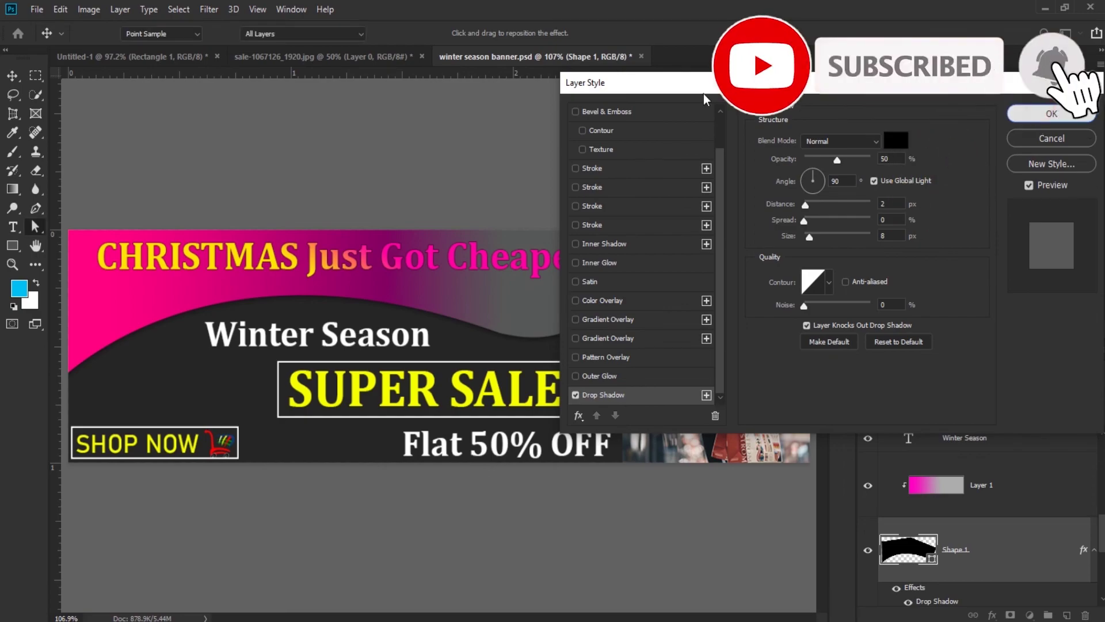
click(1043, 115)
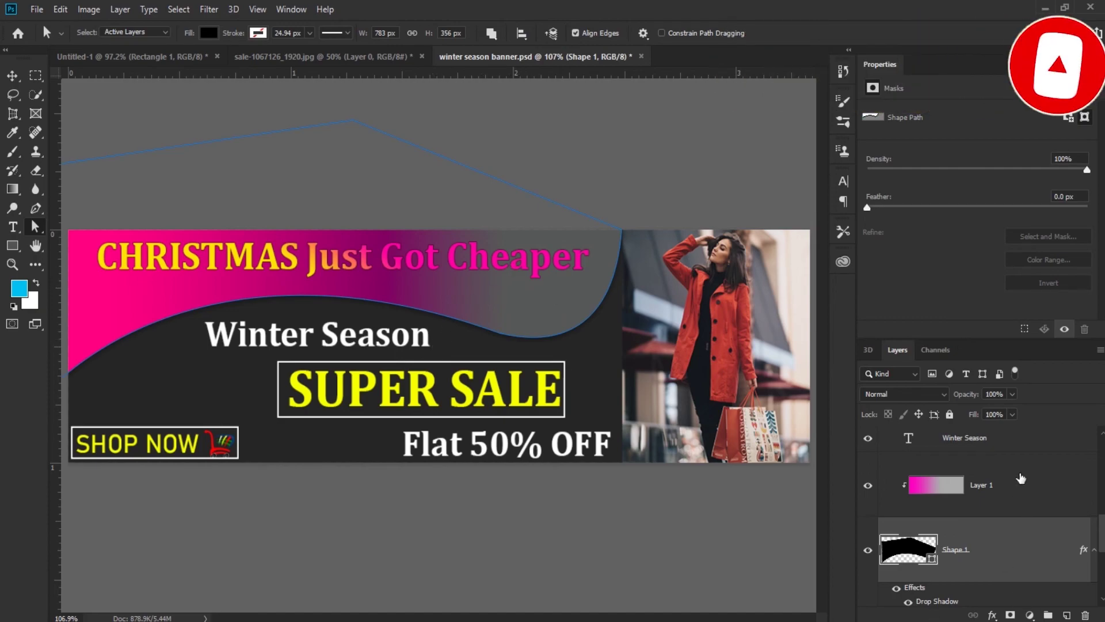
scroll(1004, 546, up, 3)
click(1023, 567)
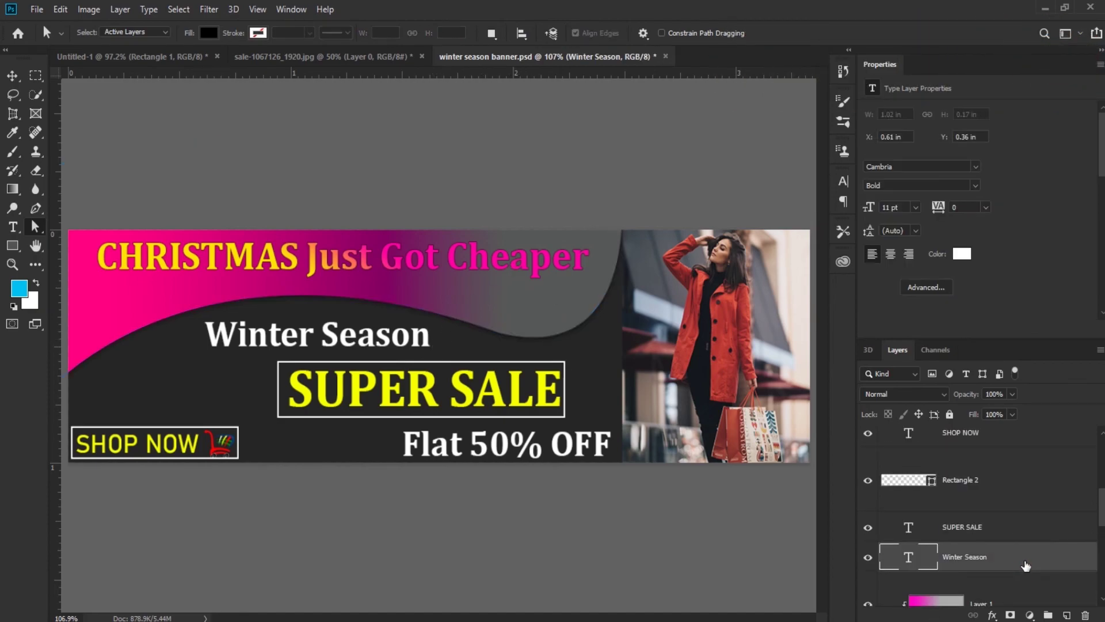